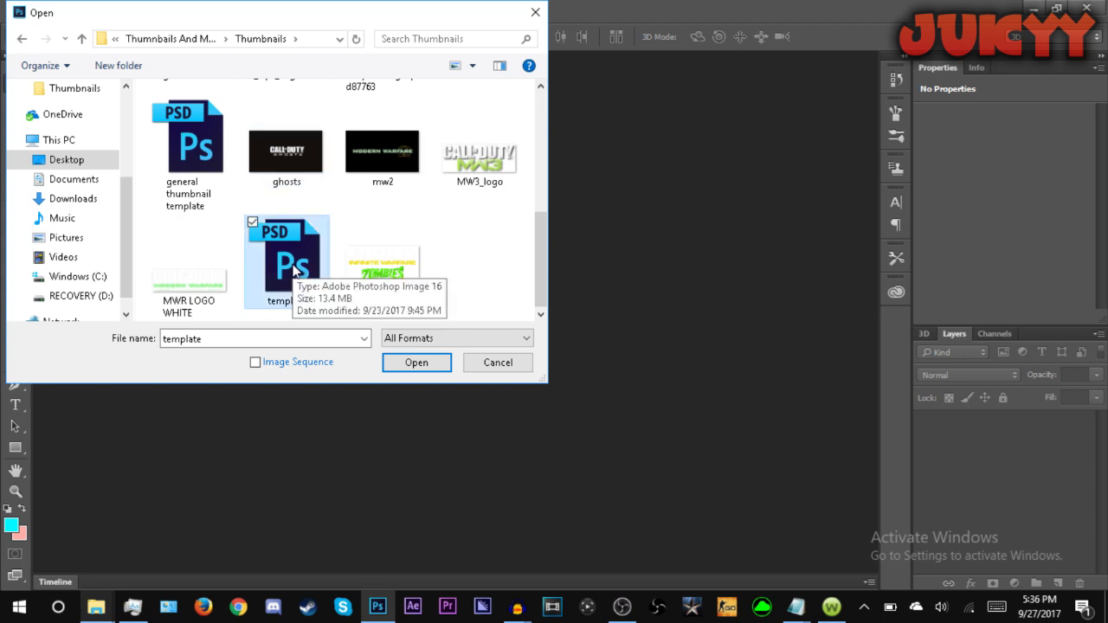
- Open the template thumbnail PSD and select its Rectangle 1 border layer
left_click(408, 362)
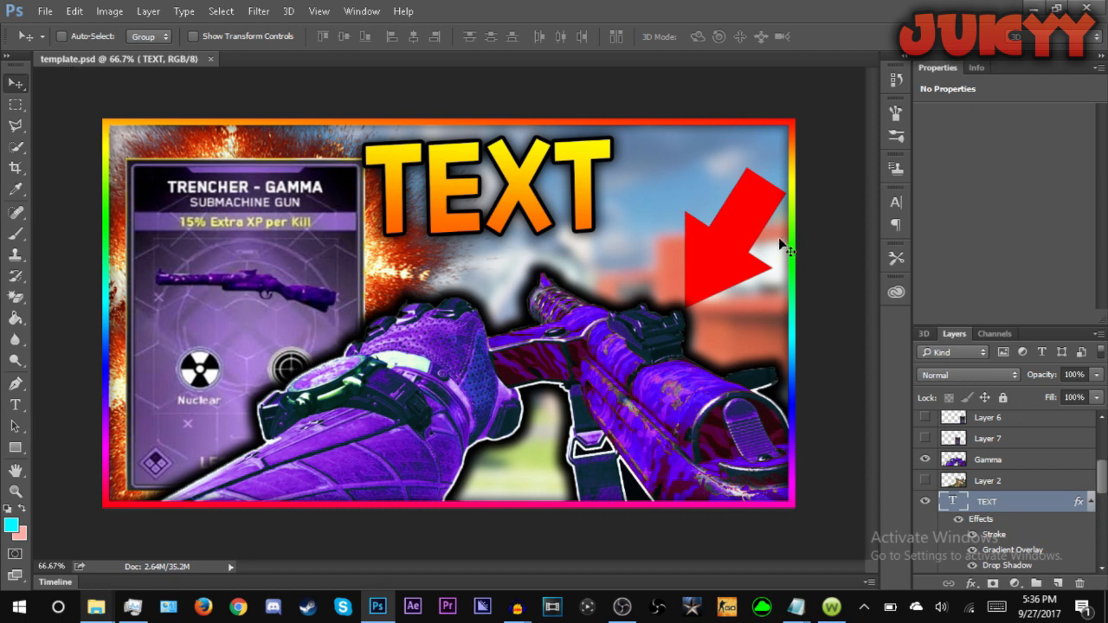
scroll(1045, 472, "up", 3)
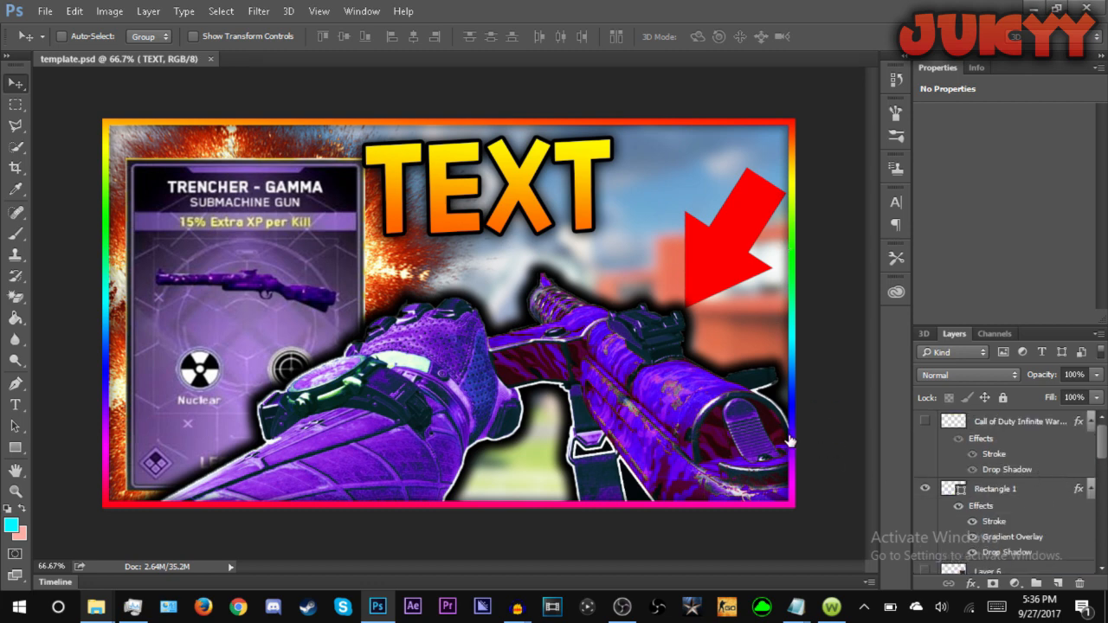
left_click(685, 410, "ctrl")
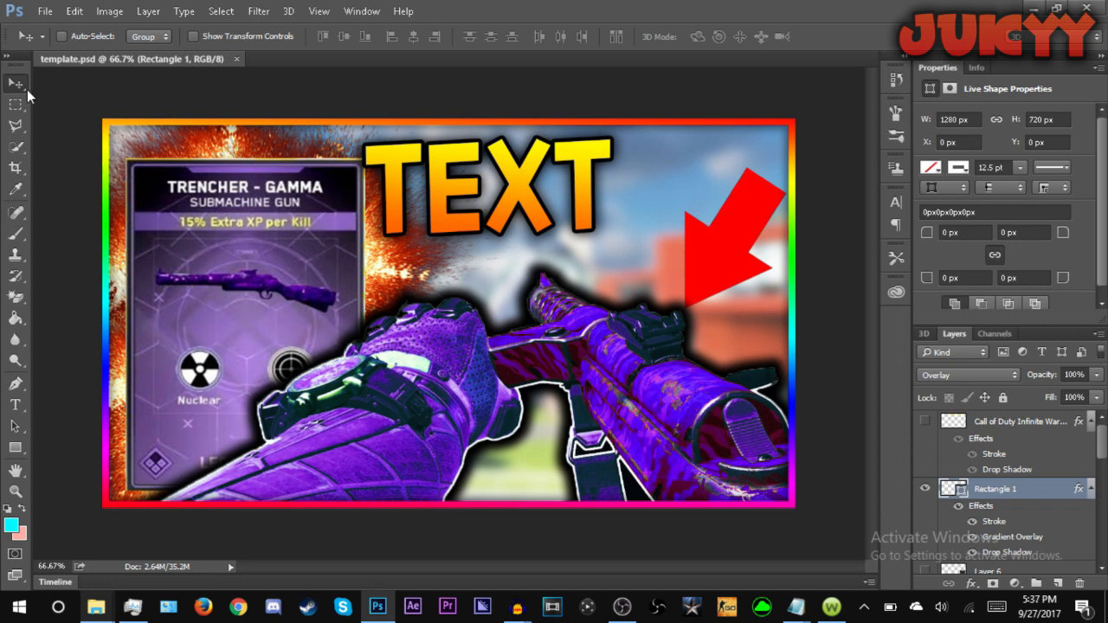
- Create a new 1280 by 720 pixel RGB document with a transparent background and leave its layer deselected
left_click(45, 11)
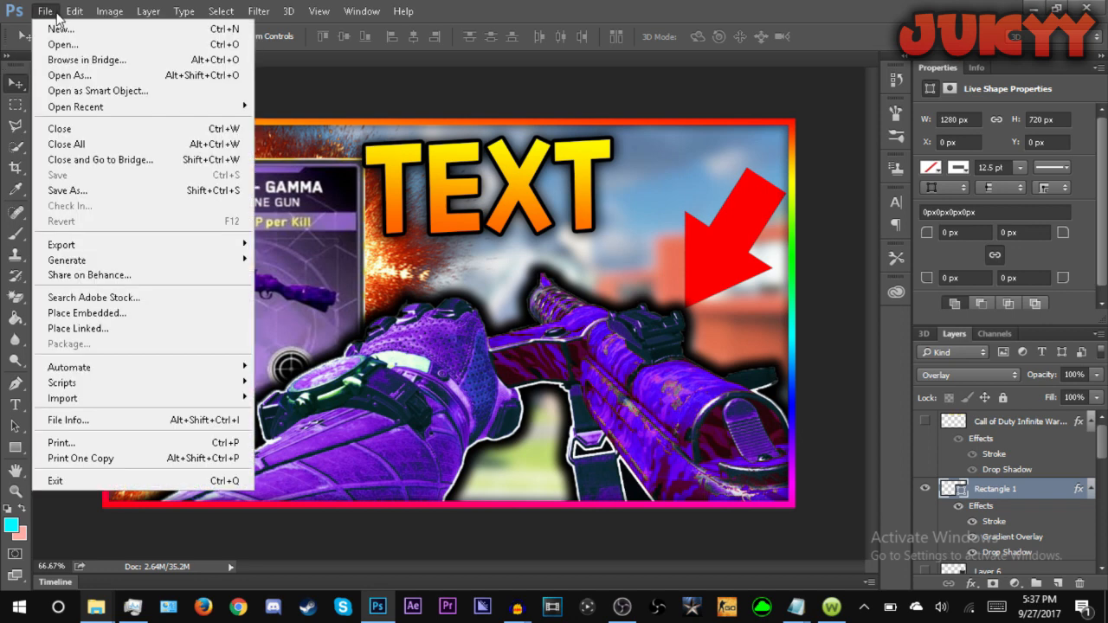
left_click(61, 32)
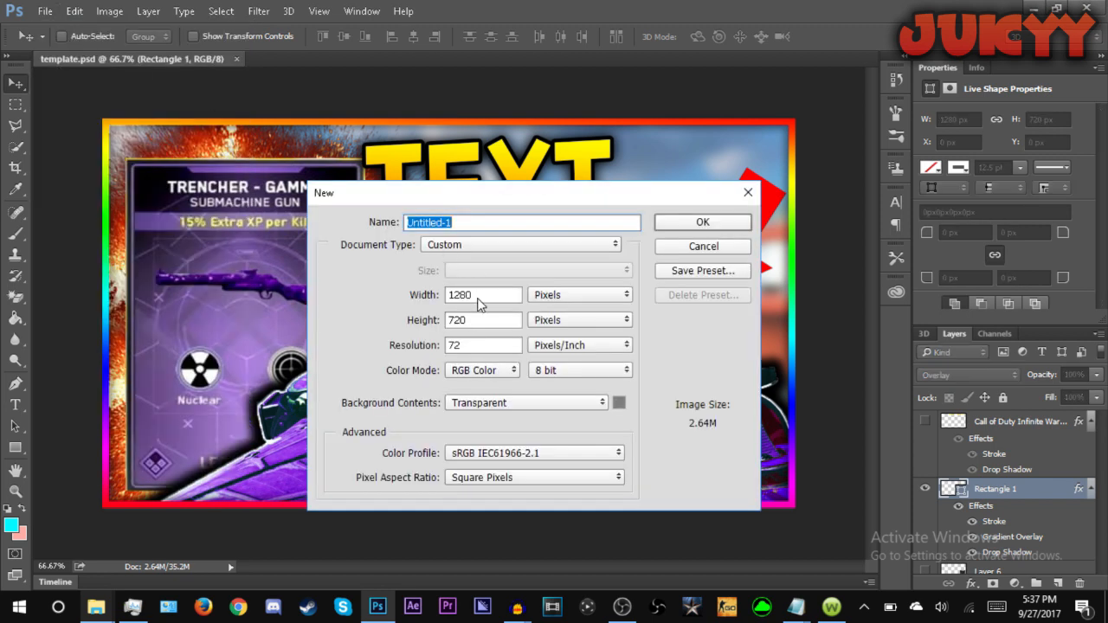
left_click(483, 295)
left_click(481, 319)
double_click(485, 299)
left_click(488, 319)
left_click(719, 223)
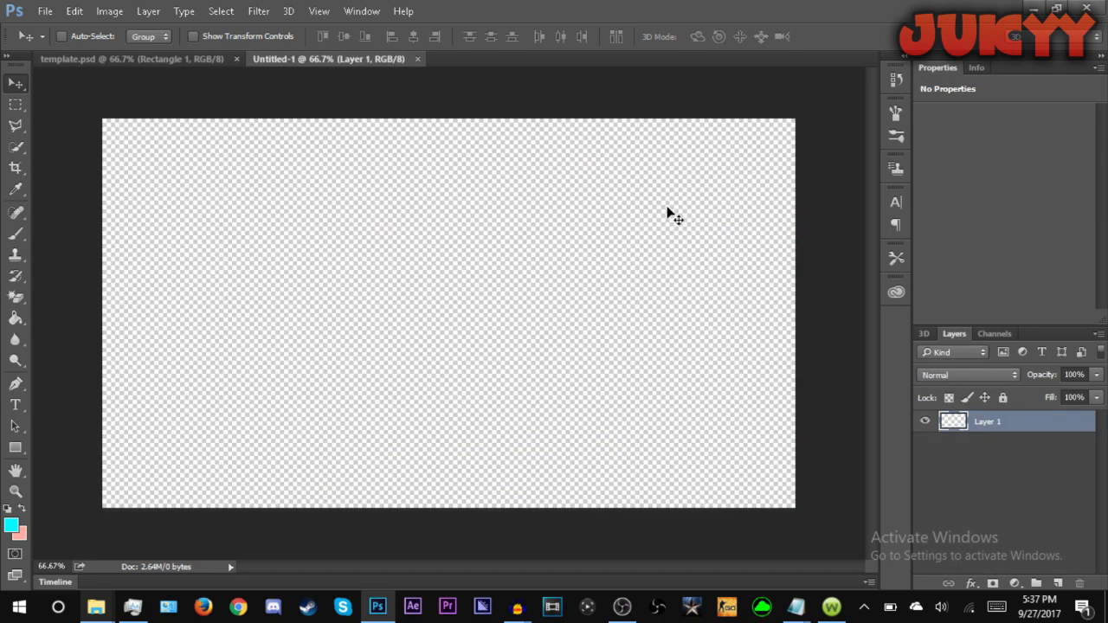
left_click(948, 470)
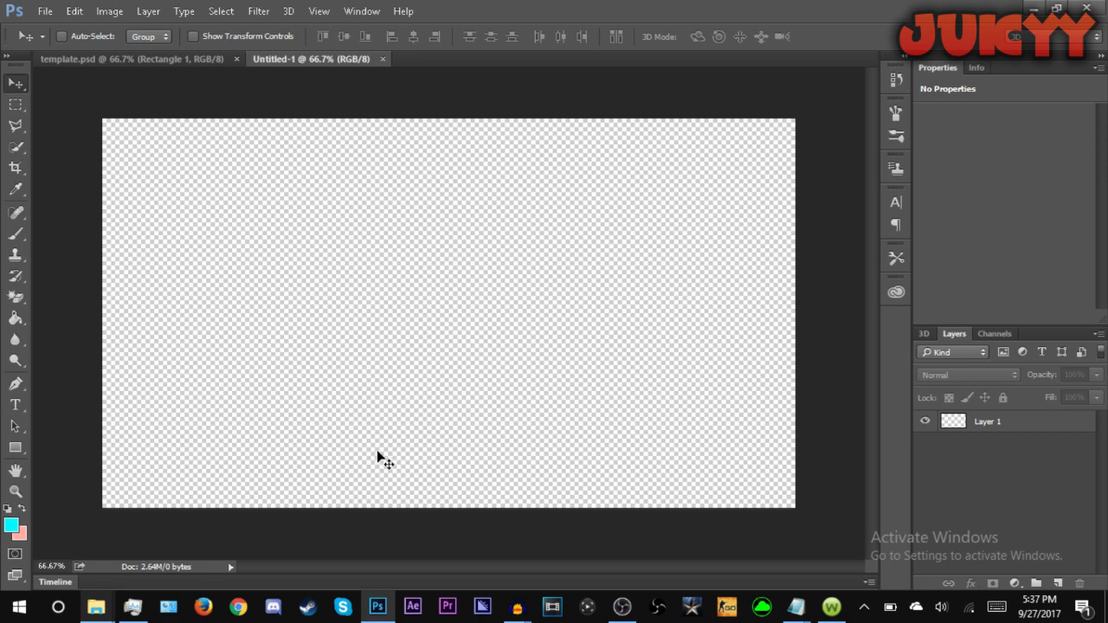
- Return to the template.psd document and briefly check the recording in OBS
left_click(171, 58)
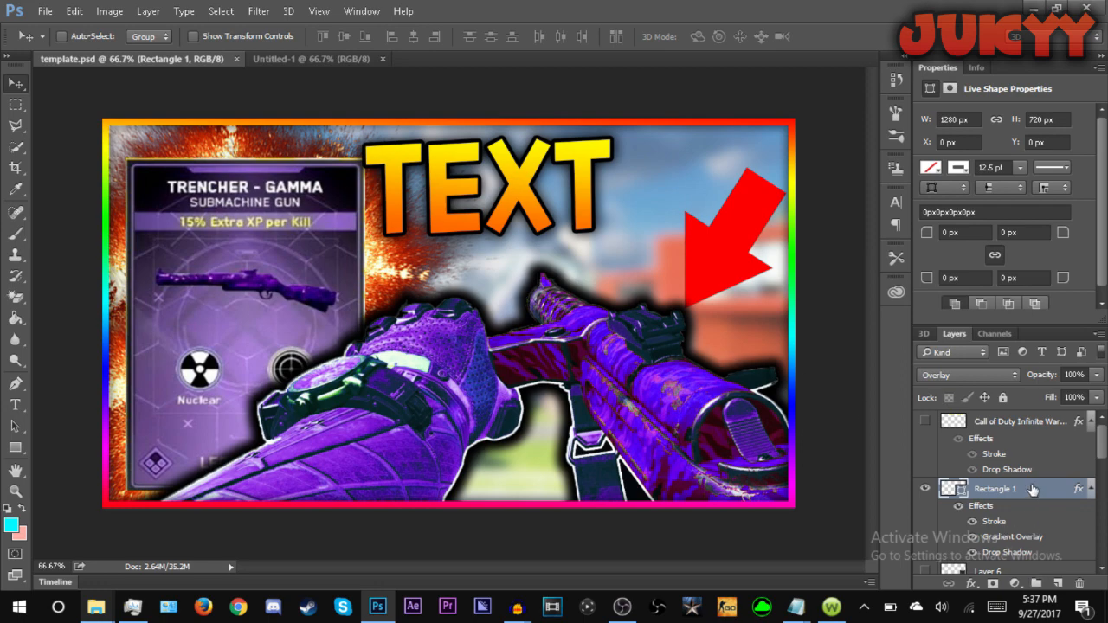
left_click(622, 606)
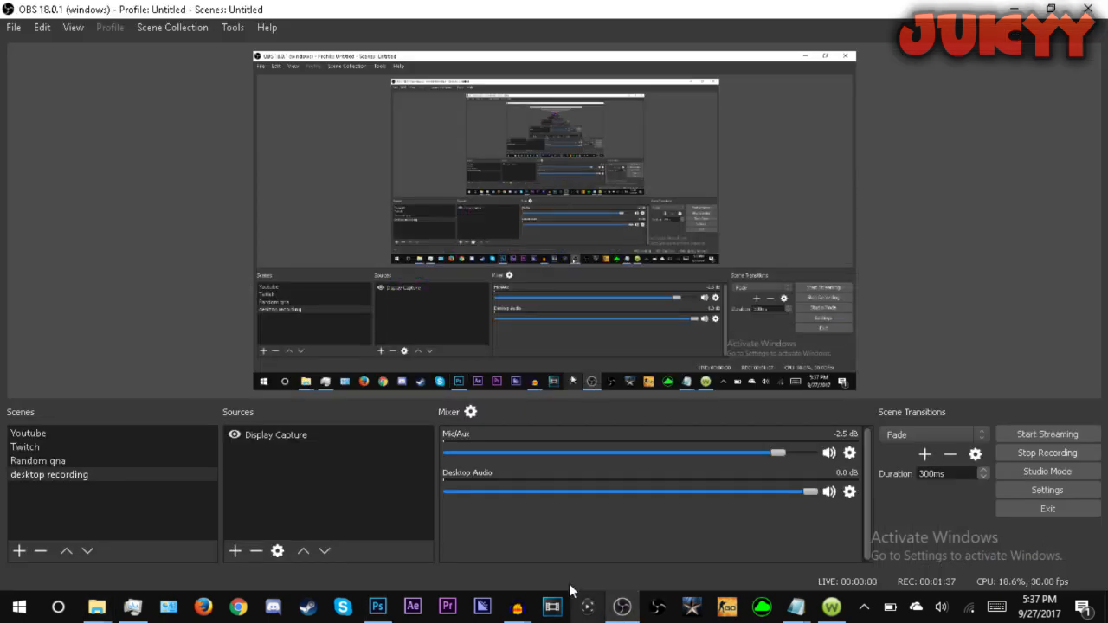
left_click(377, 606)
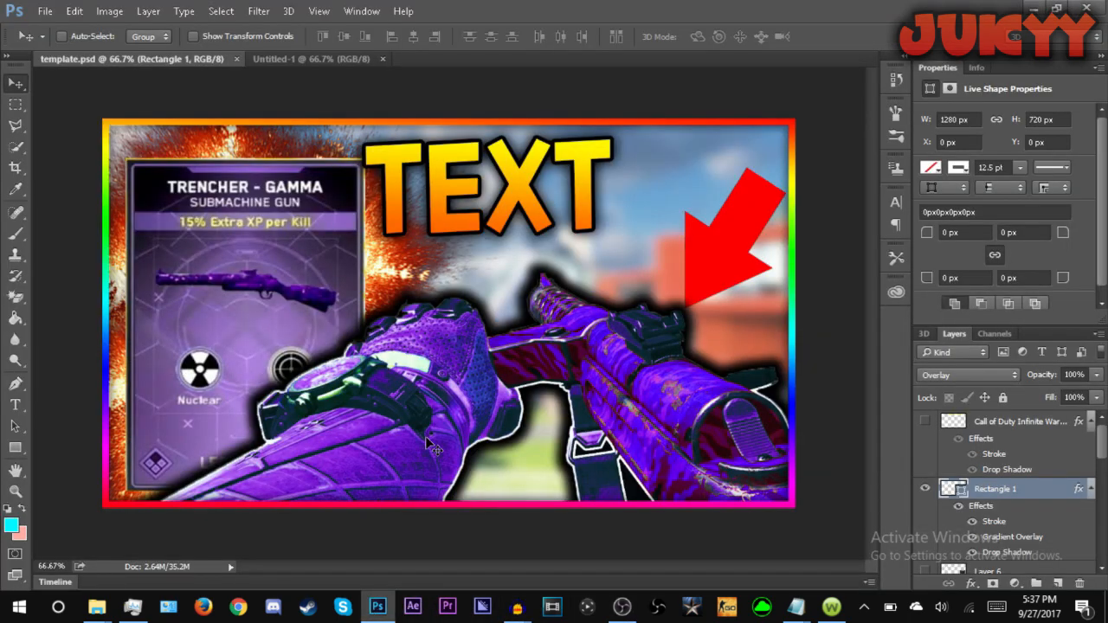
- Duplicate the template's blurred background, Layer 8, into the Untitled-1 document and bring that document to the front
scroll(930, 481, "down", 5)
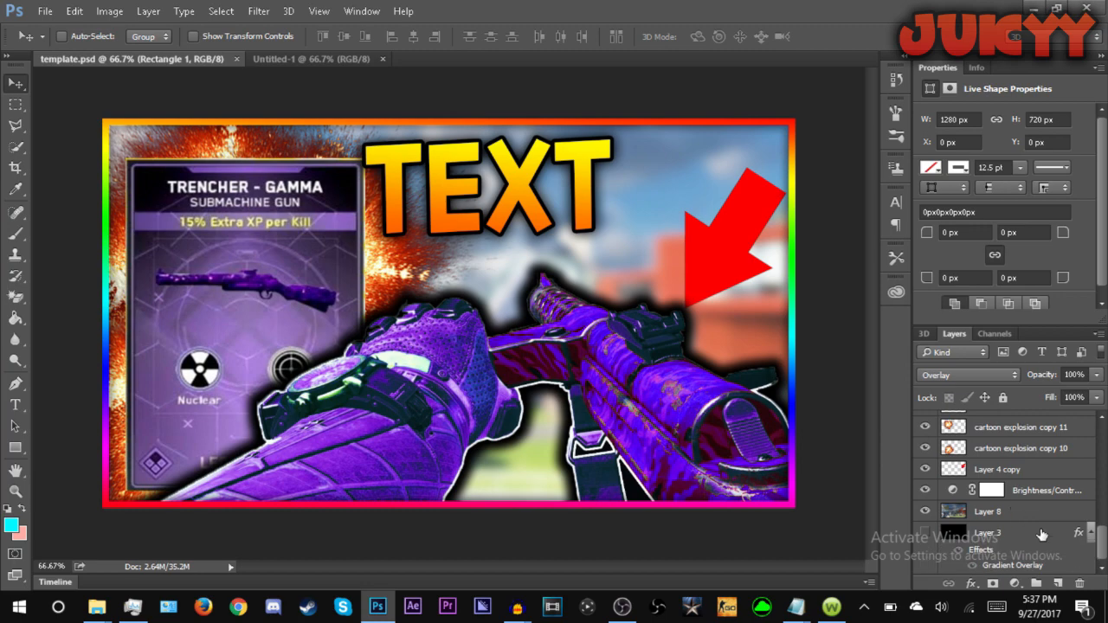
left_click(1030, 511)
right_click(1027, 507)
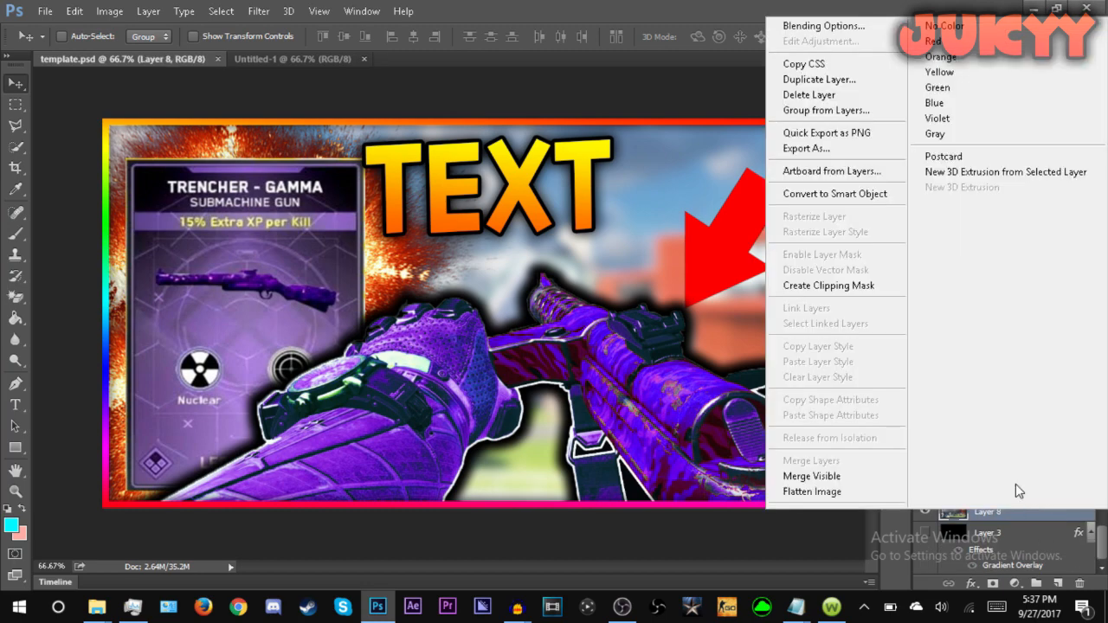
left_click(788, 82)
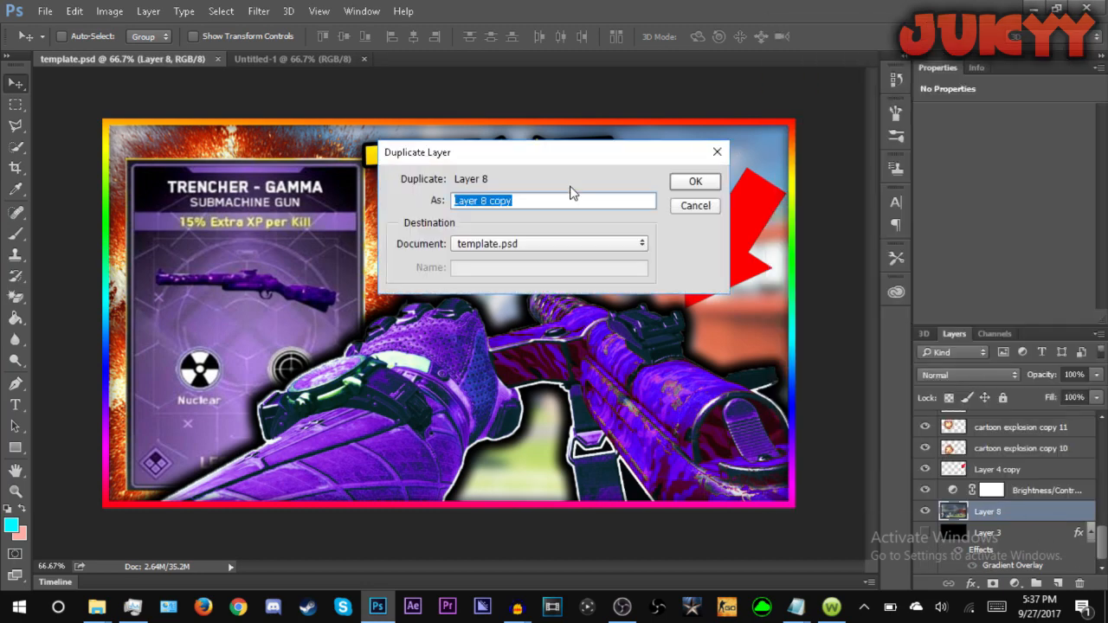
left_click(511, 245)
left_click(507, 273)
left_click(680, 185)
left_click(275, 63)
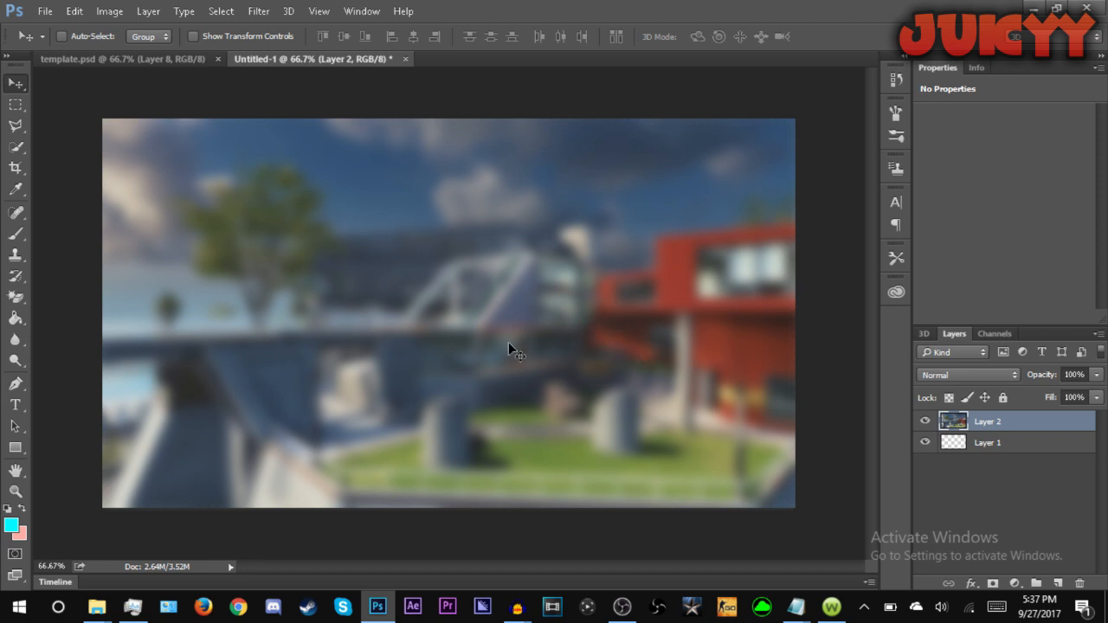
- Move the background layer beneath the empty Layer 1, delete Layer 1, and clear the layer selection
left_click_drag(958, 422, 996, 482)
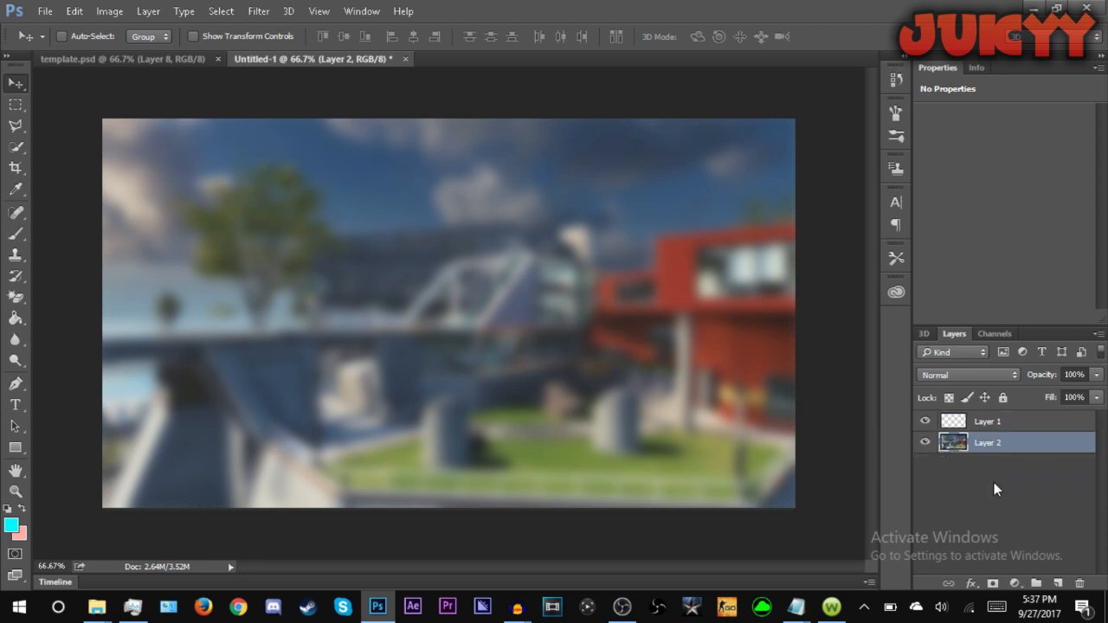
left_click(984, 424)
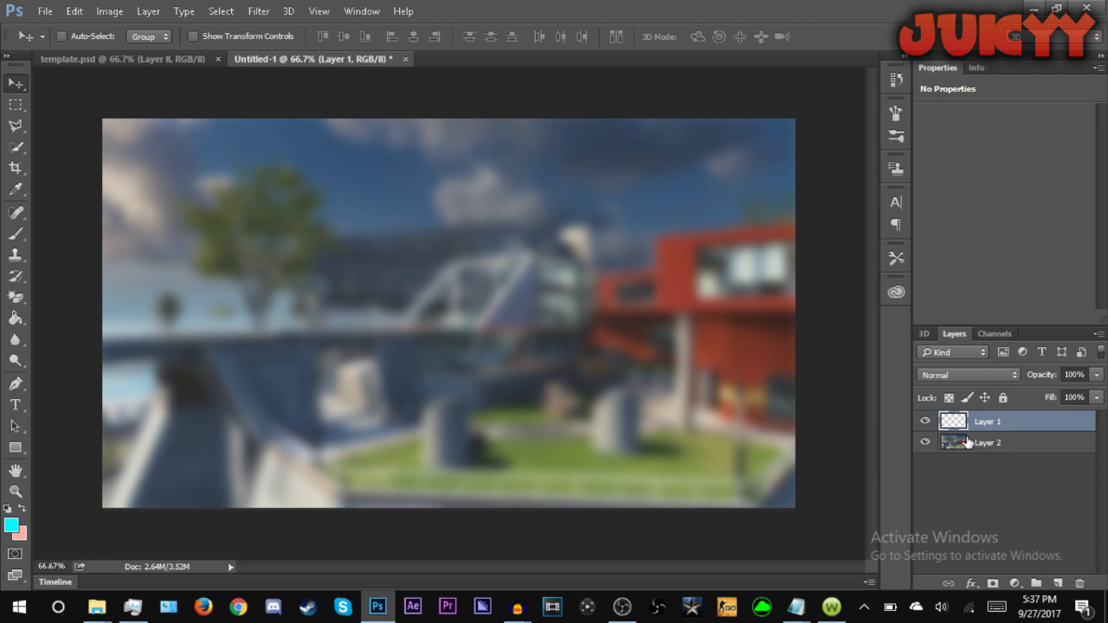
key("Delete")
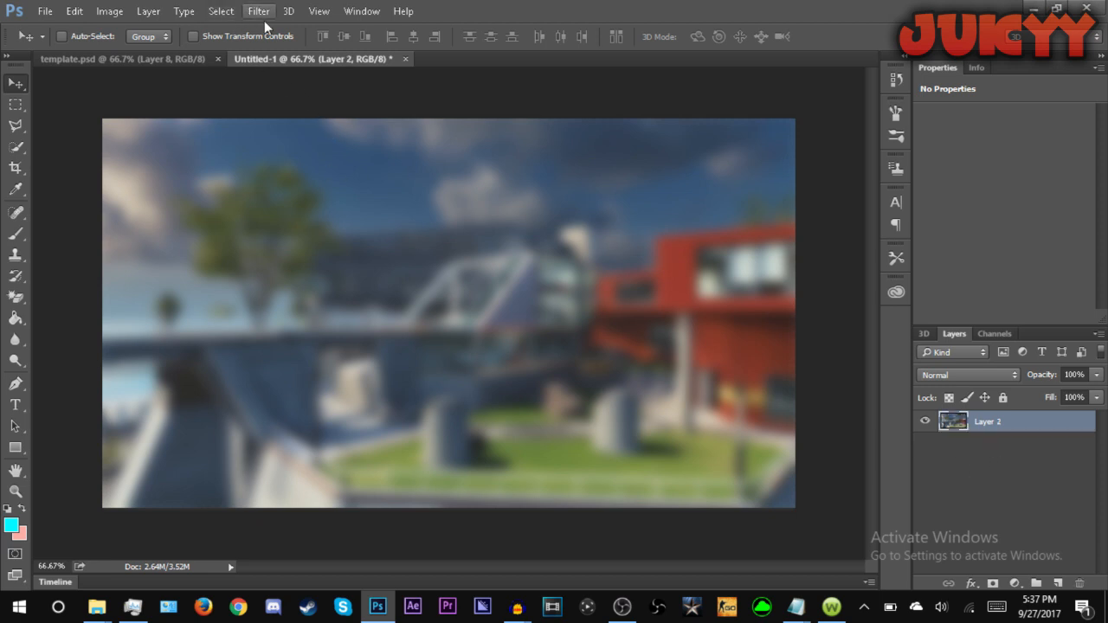
left_click(976, 486)
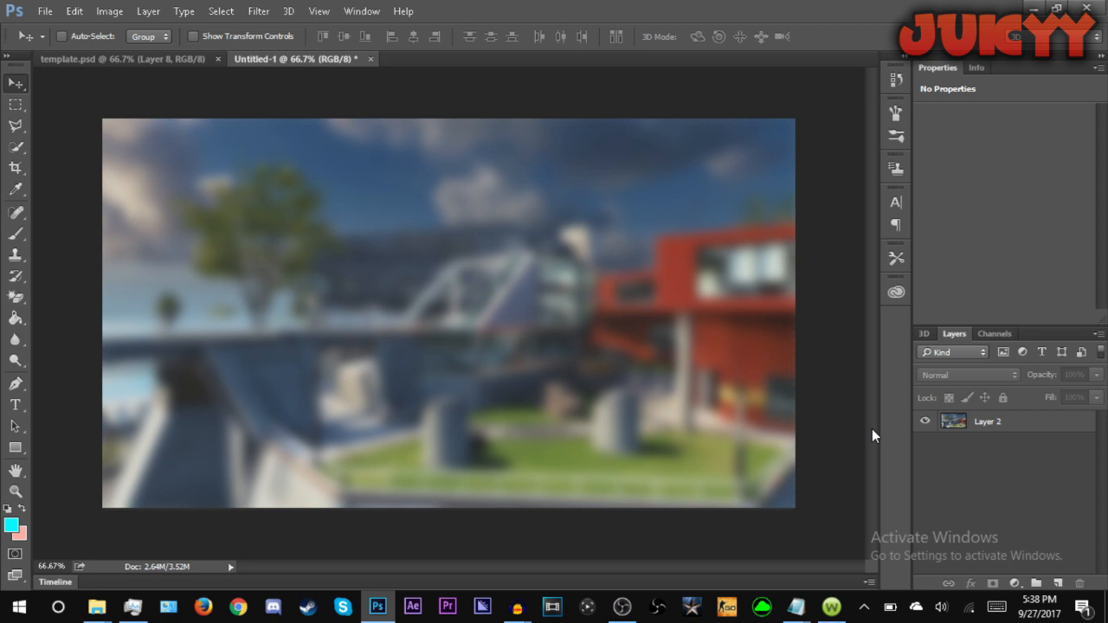
- Preview a Gaussian Blur on the background layer and cancel it without applying
left_click(257, 11)
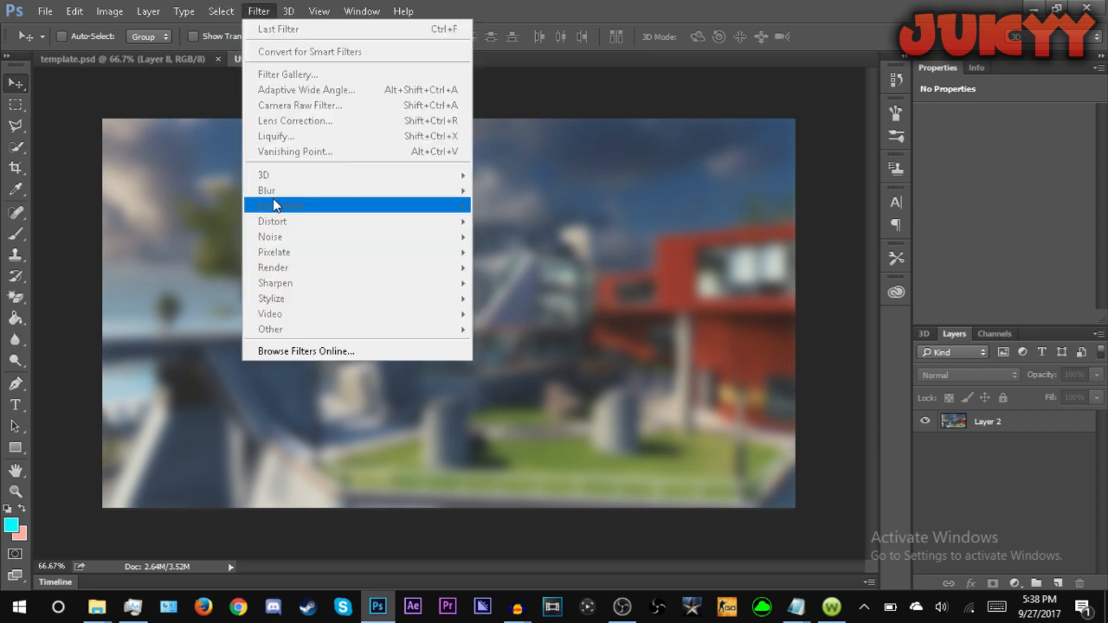
left_click(1006, 420)
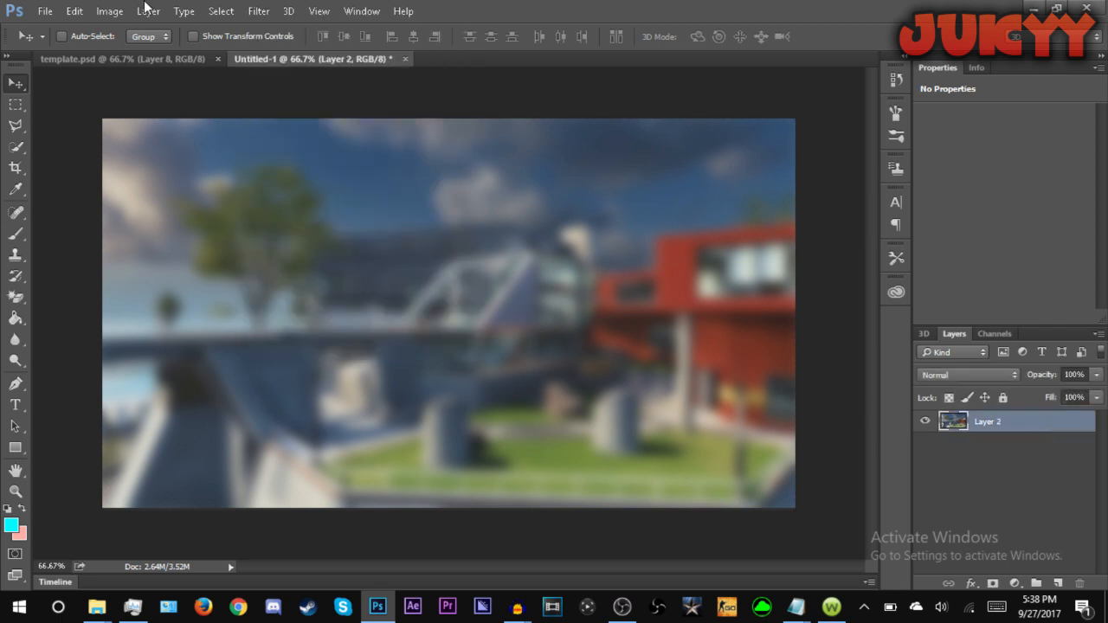
left_click(221, 12)
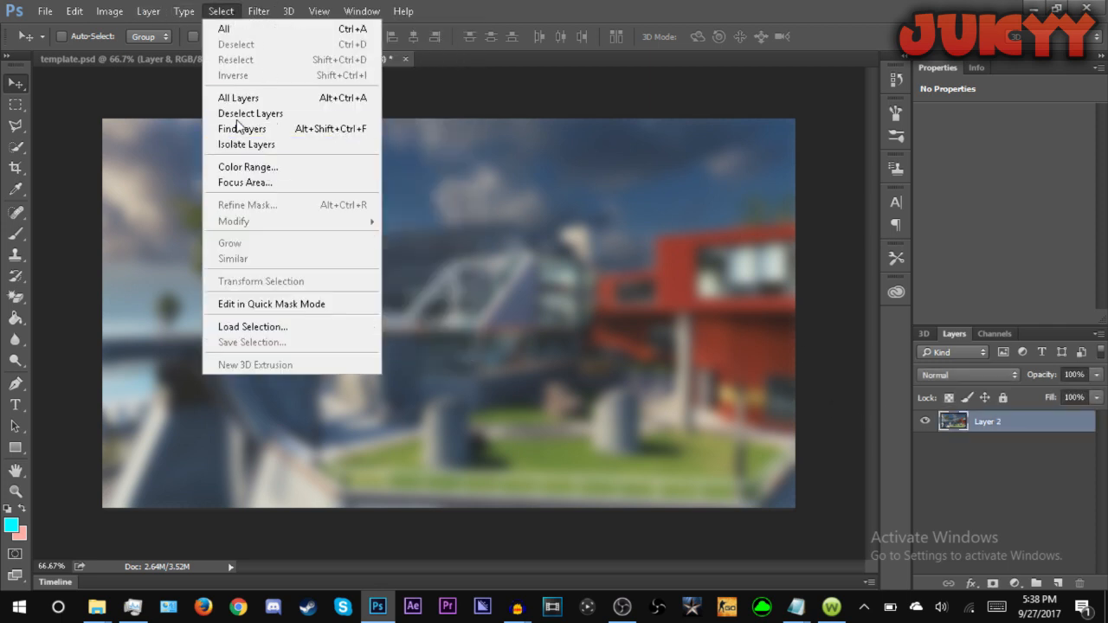
mouse_move(299, 190)
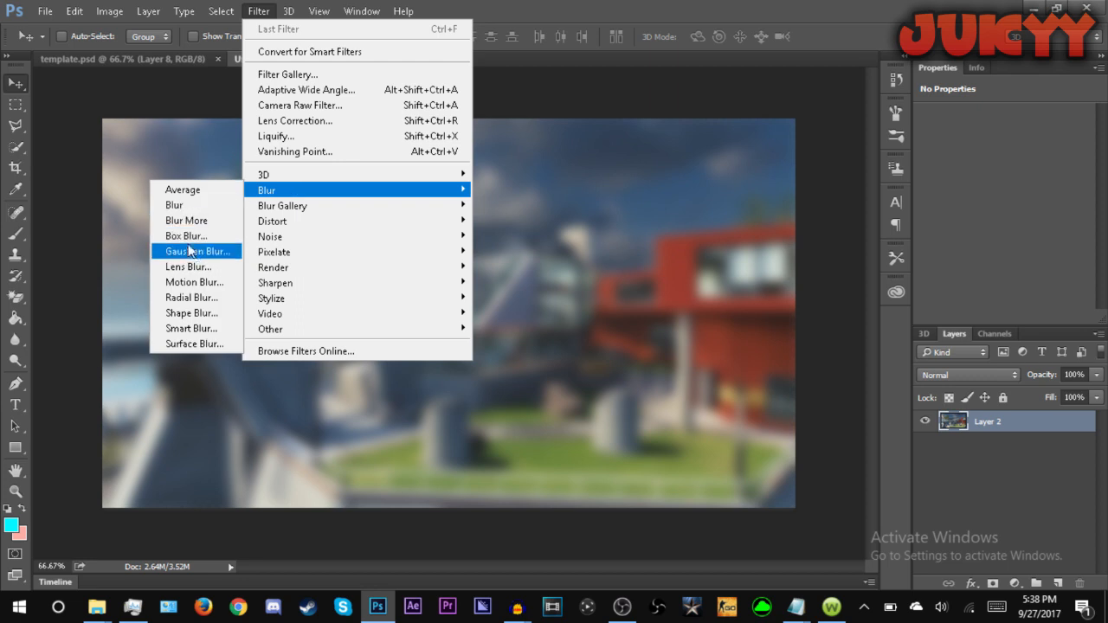
left_click(190, 251)
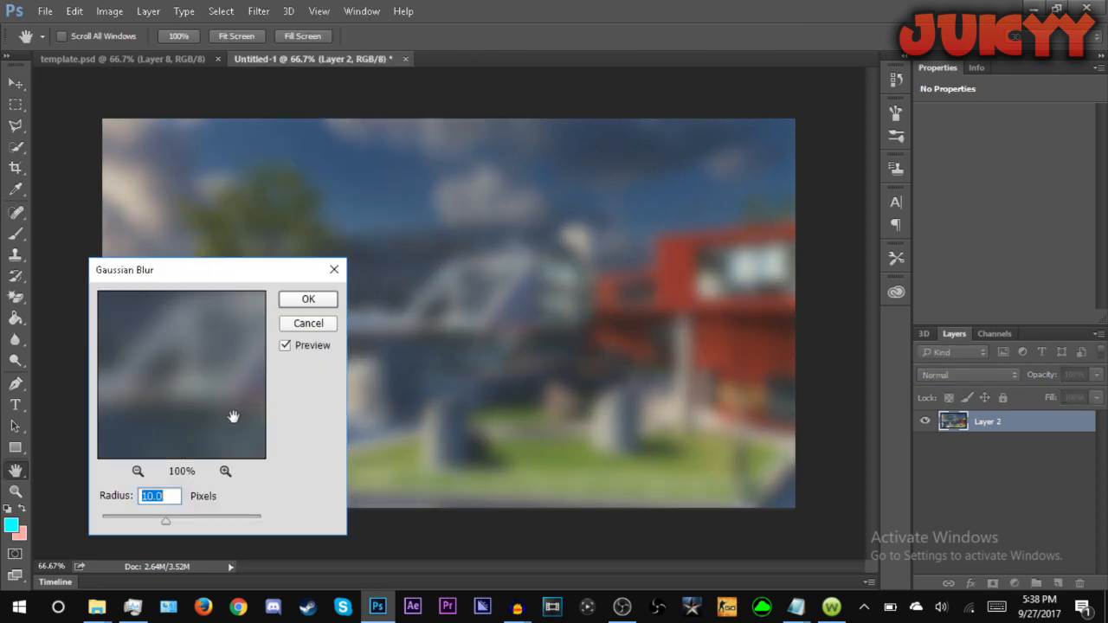
left_click(309, 324)
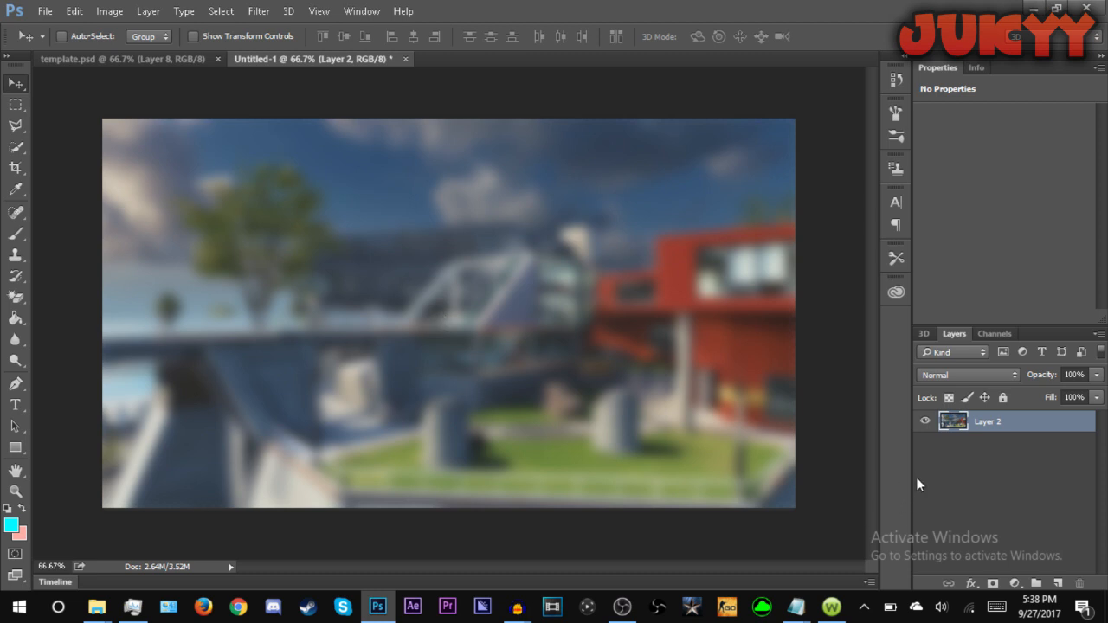
left_click(979, 518)
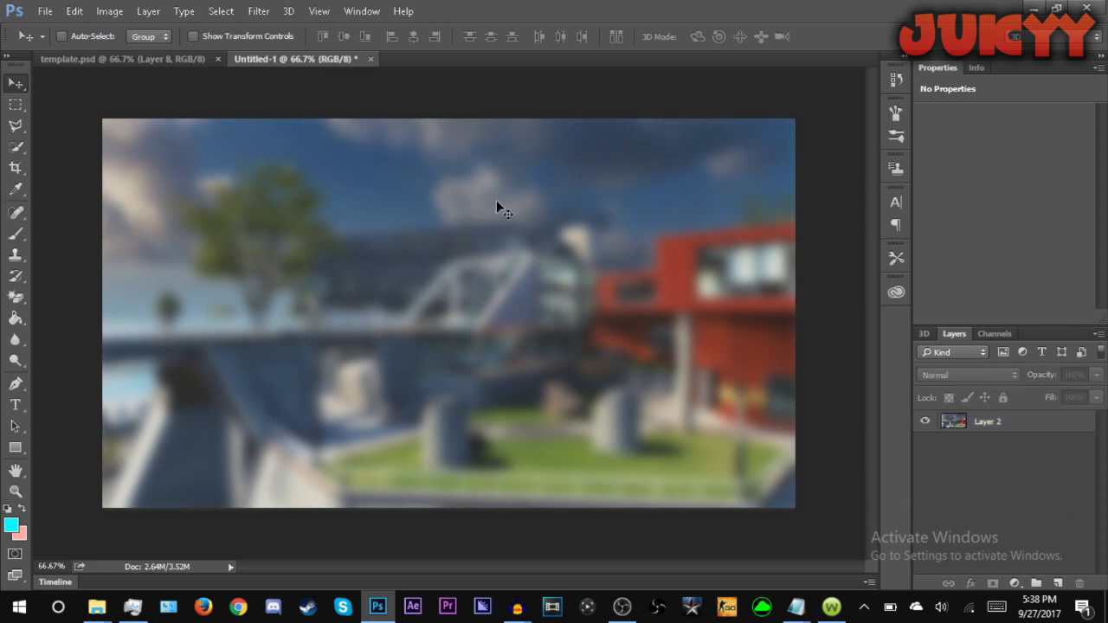
- Duplicate the template's Rectangle 1 border layer into Untitled-1 and show that document
left_click(93, 60)
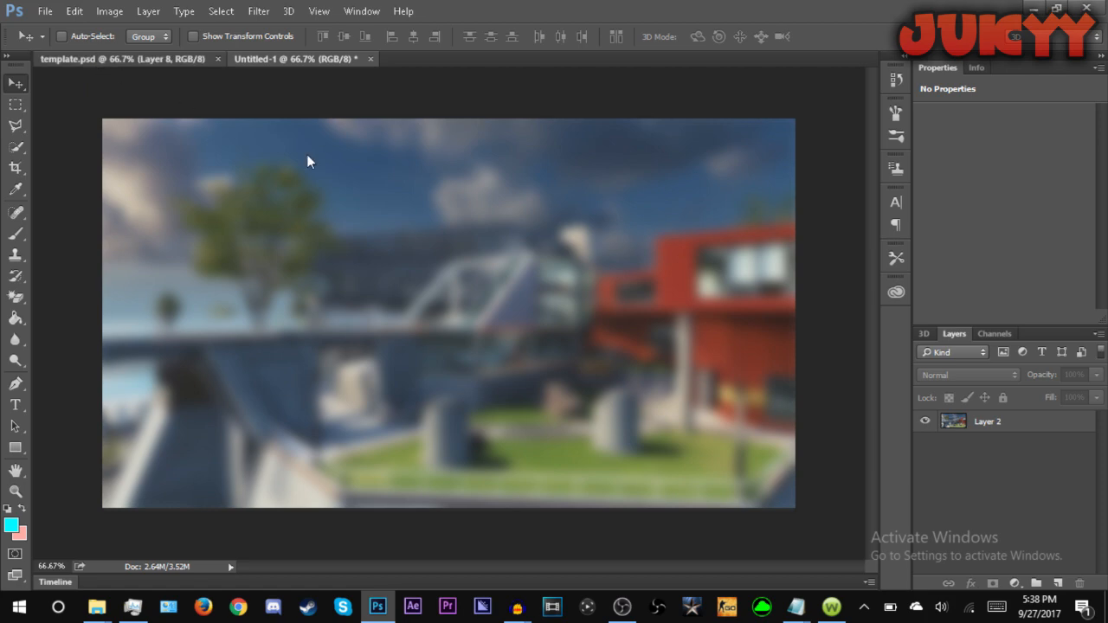
scroll(1058, 450, "up", 10)
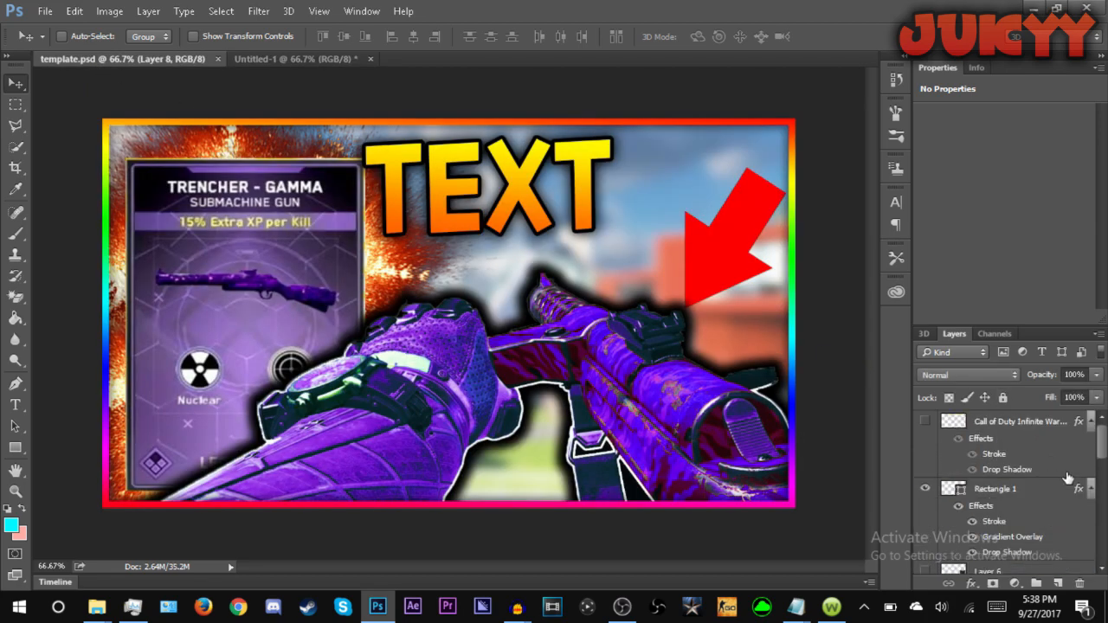
right_click(1041, 491)
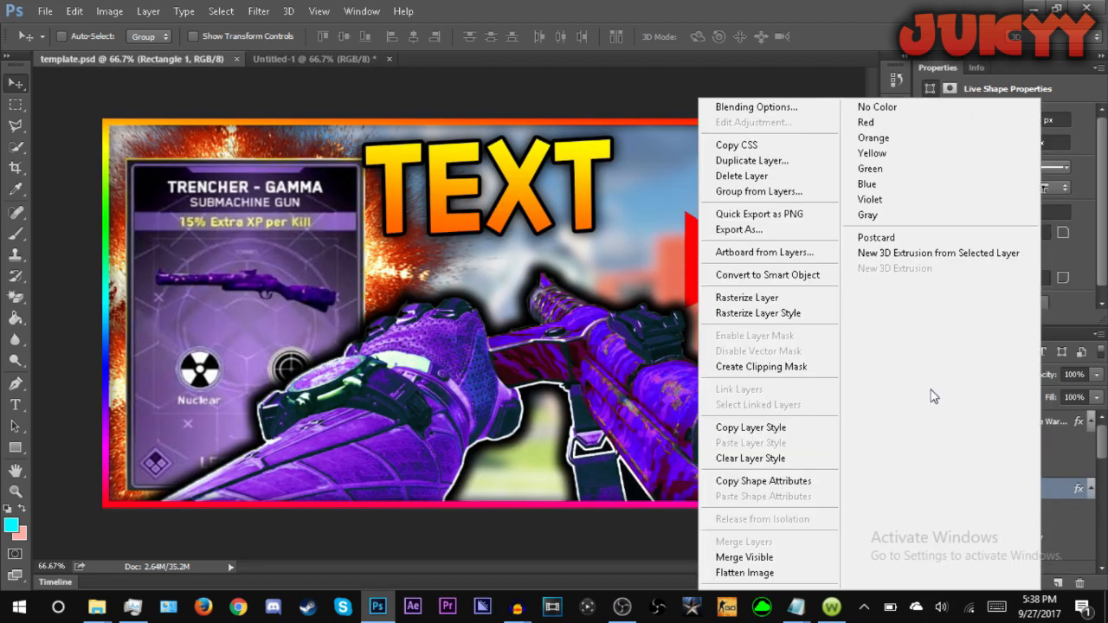
left_click(743, 163)
left_click(504, 243)
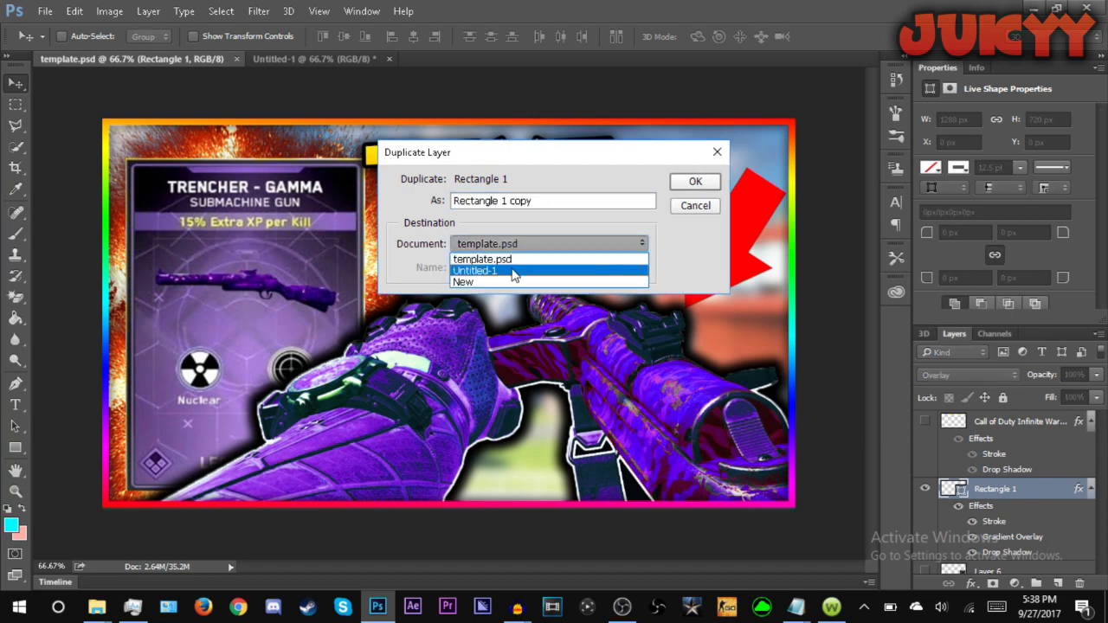
left_click(512, 267)
left_click(697, 181)
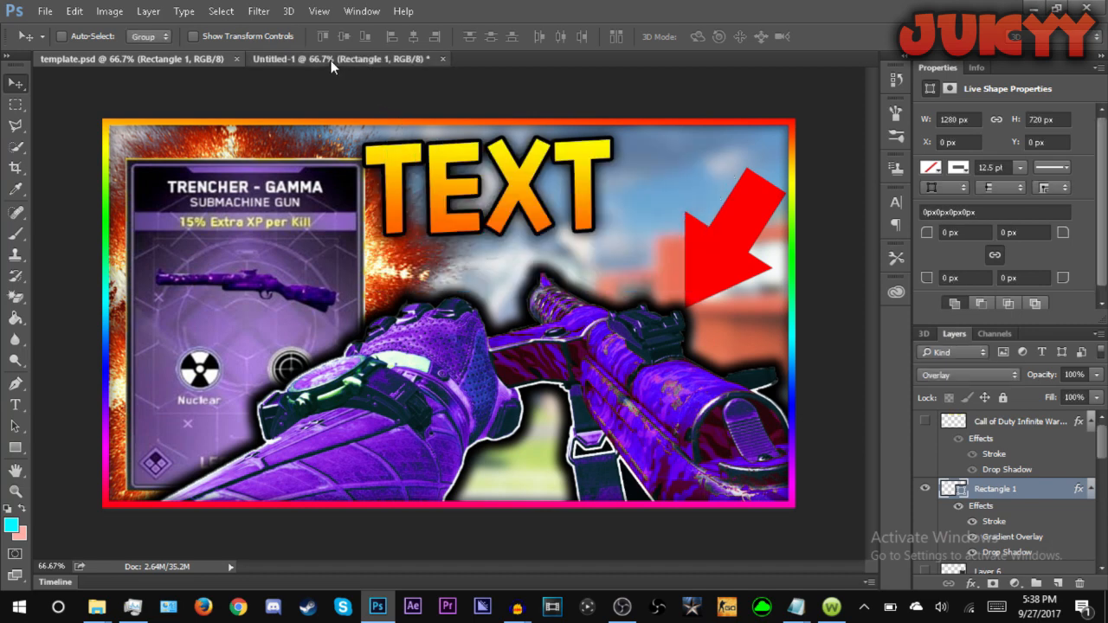
left_click(334, 61)
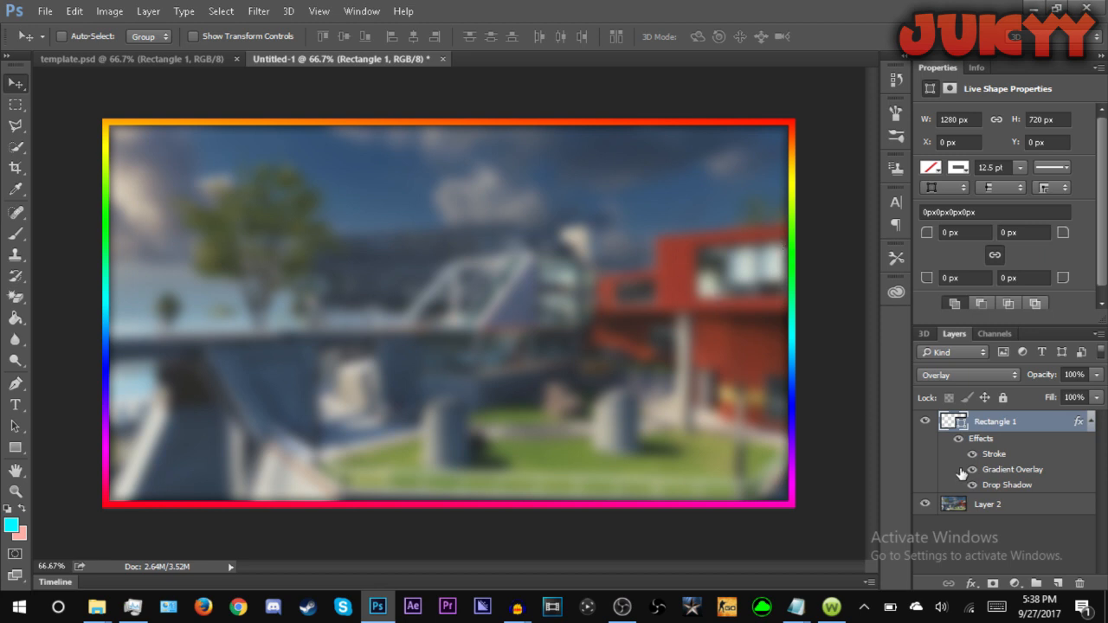
- Open the Rectangle 1 border's layer style and review its Stroke and Gradient Overlay settings
double_click(1024, 425)
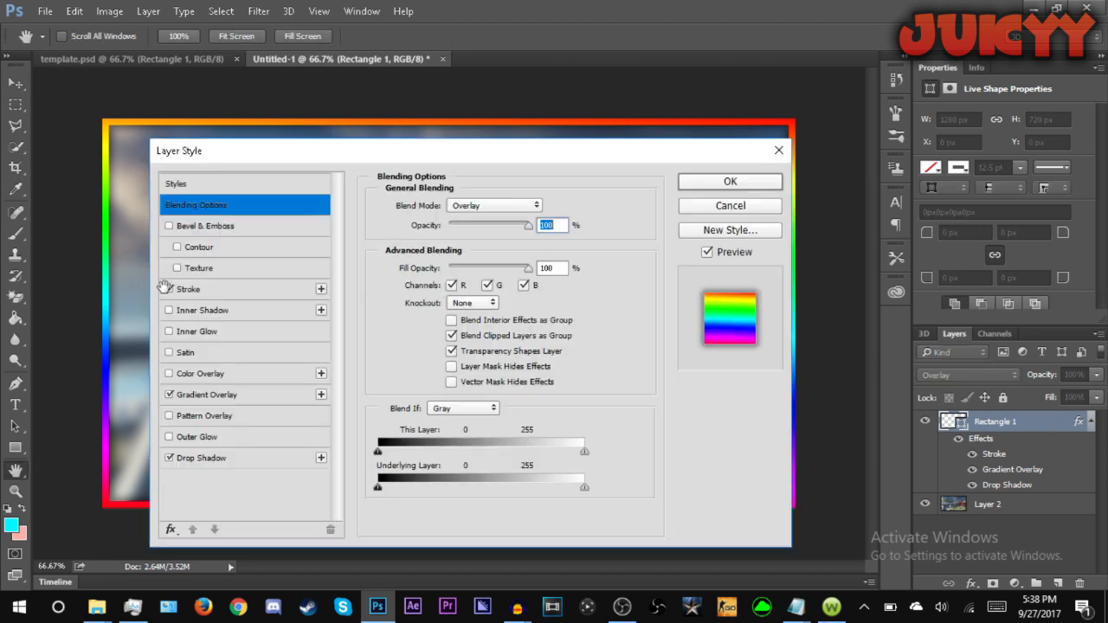
left_click(243, 289)
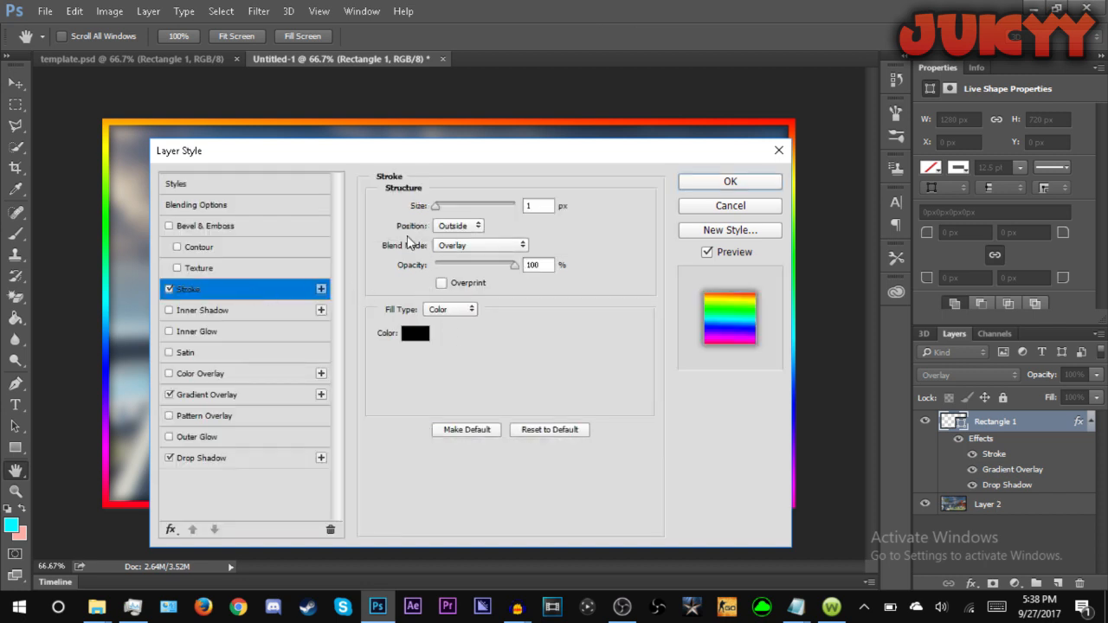
left_click(196, 397)
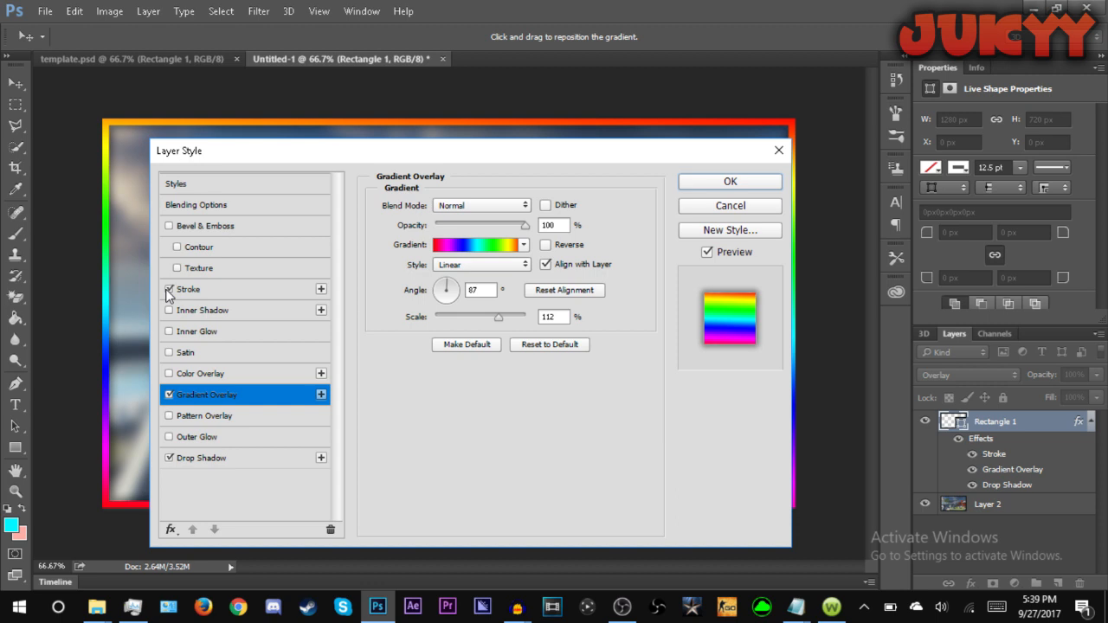
- Move the Layer Style window off the canvas and toggle the border's Stroke effect off and on to compare
left_click_drag(210, 154, 413, 164)
left_click(371, 299)
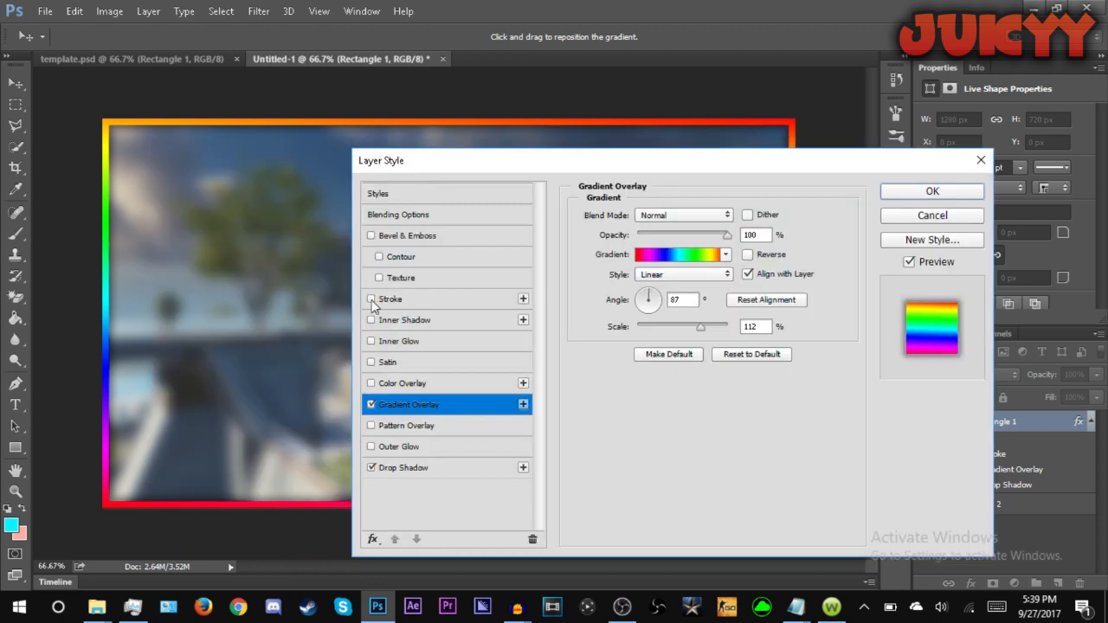
left_click(371, 298)
left_click(371, 299)
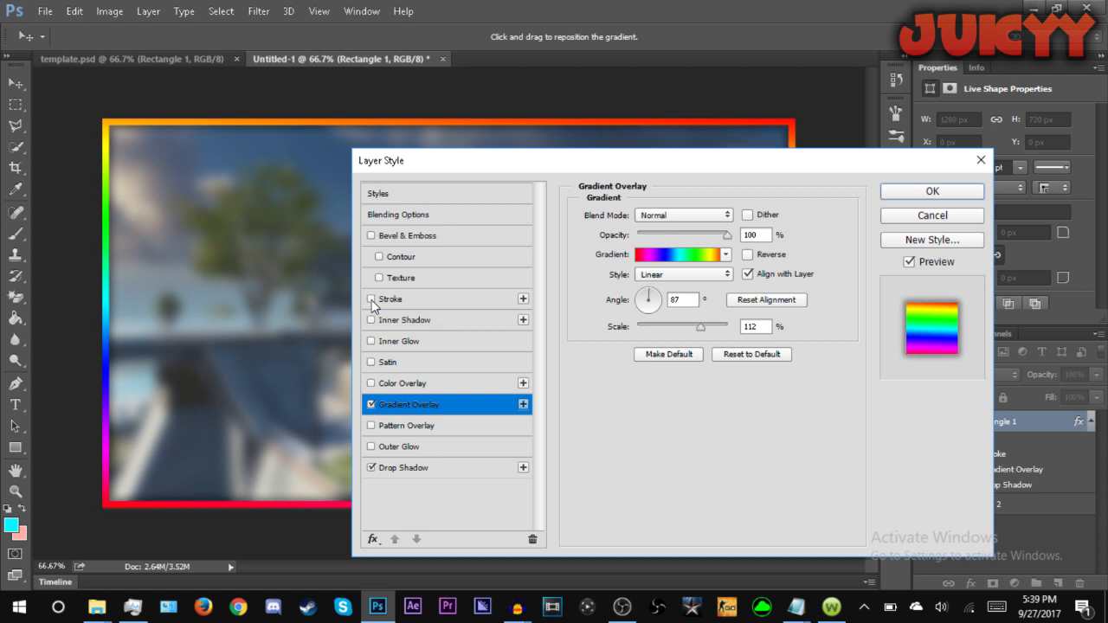
left_click(490, 299)
- Try other stroke sizes on the border, including 2 px, and set the size back to 1 px
left_click(744, 214)
type("0")
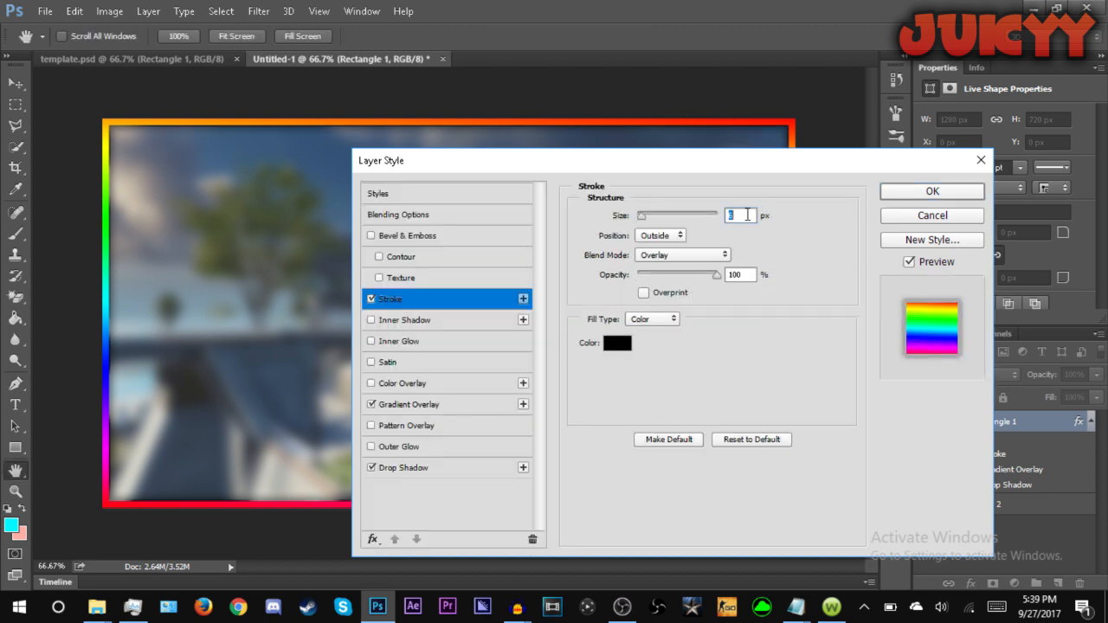
double_click(747, 215)
type("2")
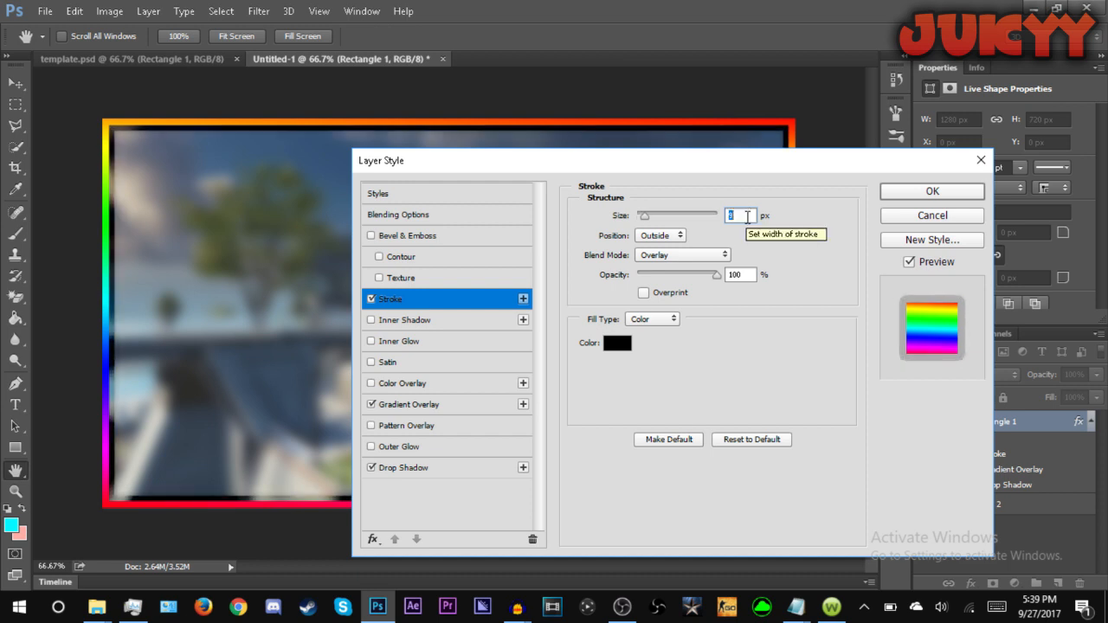
type("1")
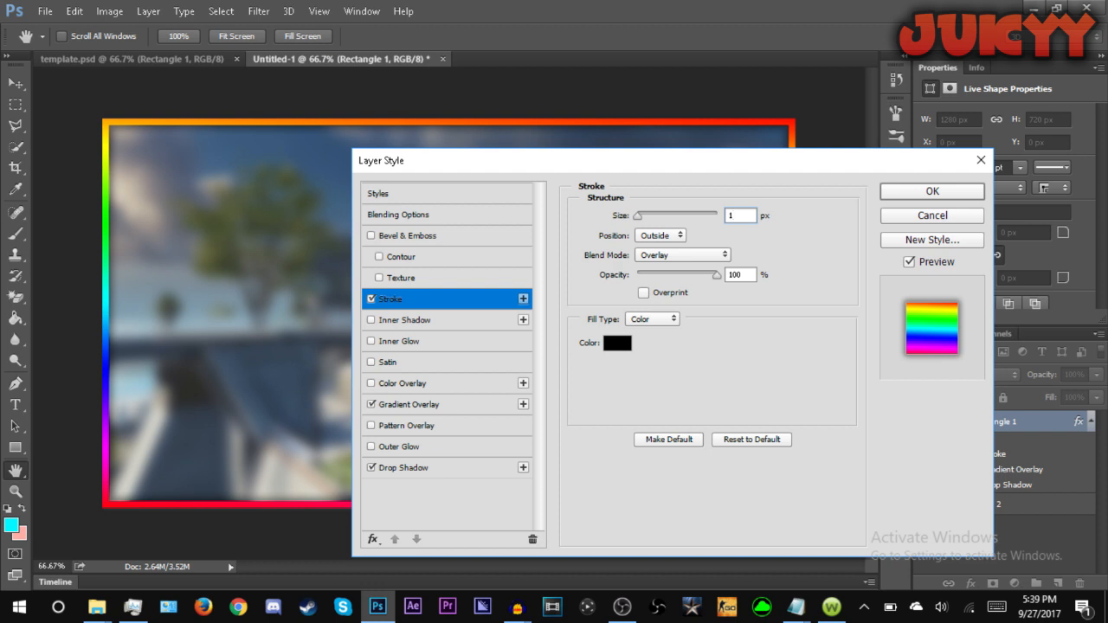
key("BackSpace")
type("2")
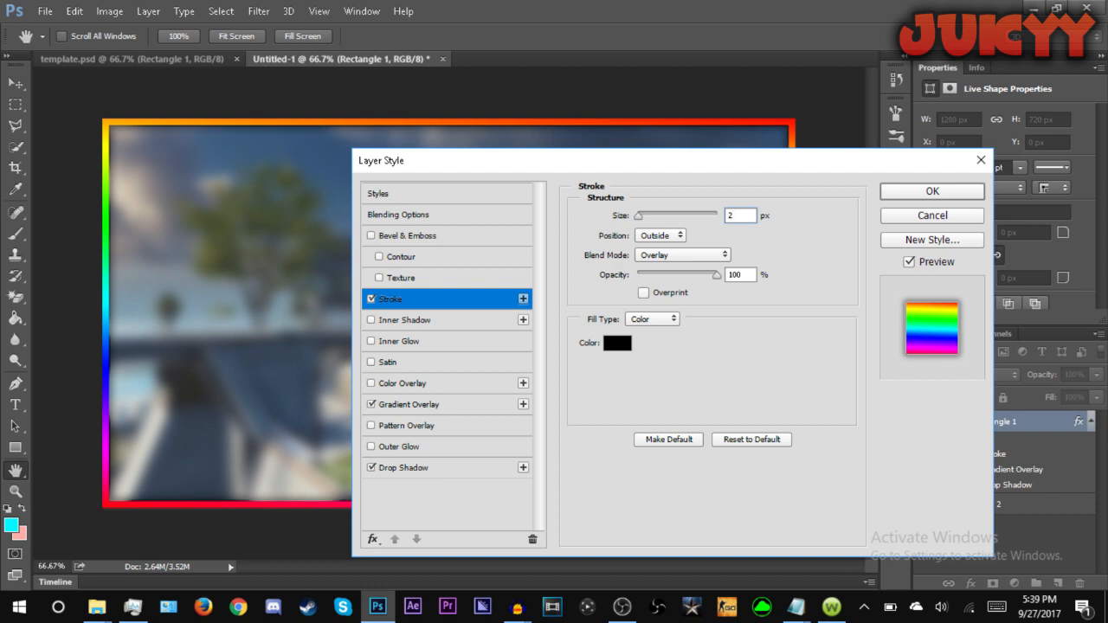
key("BackSpace")
type("1")
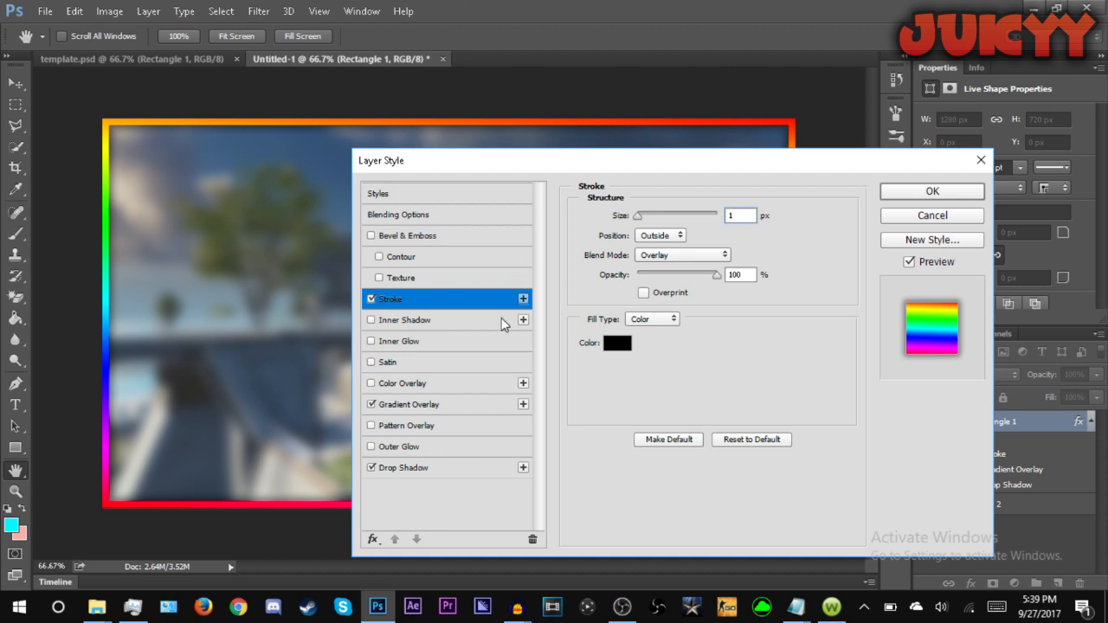
- Preview the Violet, Orange and Spectrum presets for the border's Gradient Overlay and cancel the gradient editor without applying
left_click(460, 405)
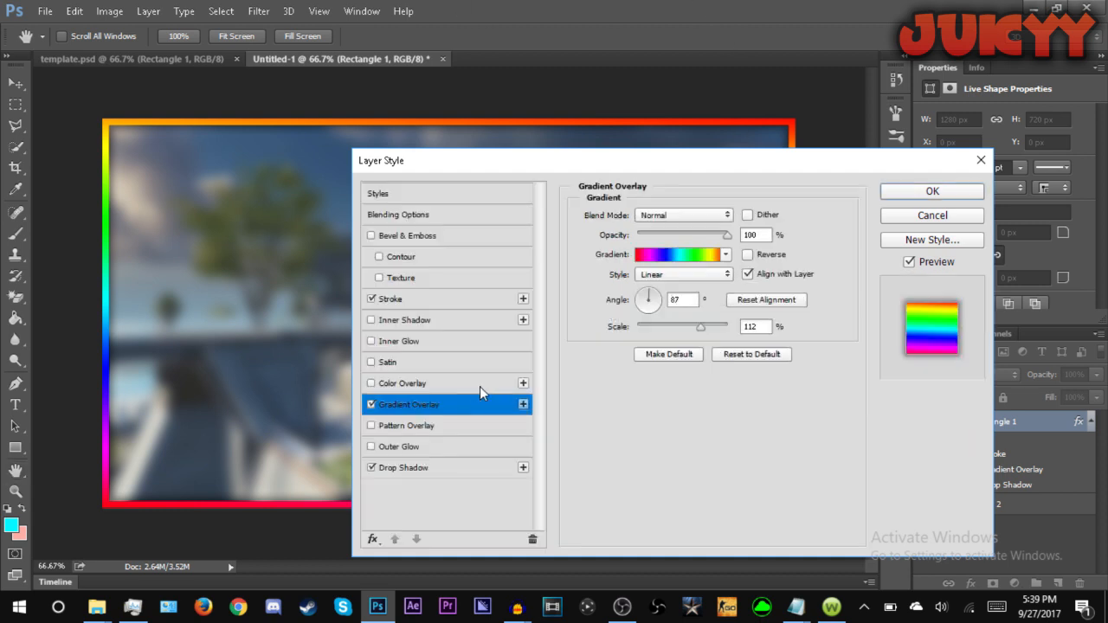
left_click(693, 259)
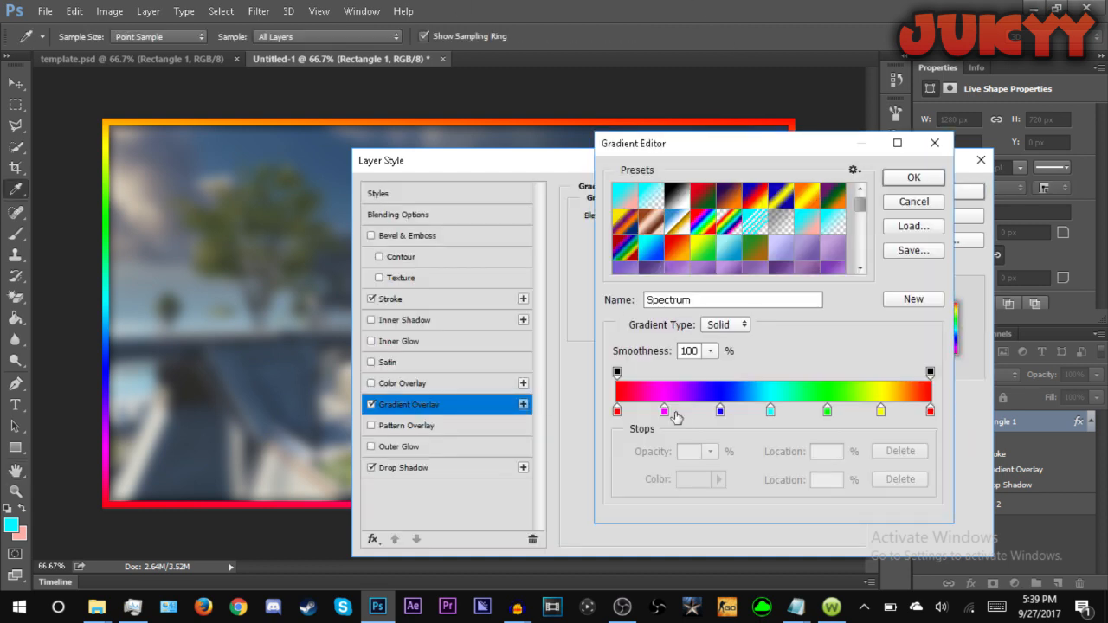
left_click(703, 194)
left_click(729, 194)
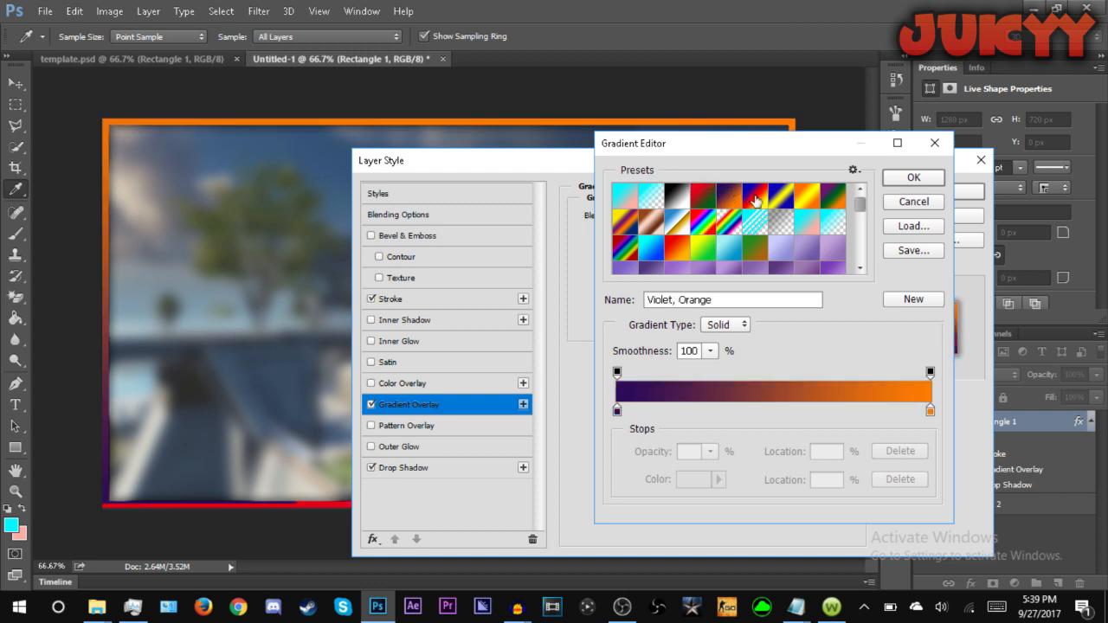
left_click(725, 227)
left_click(703, 221)
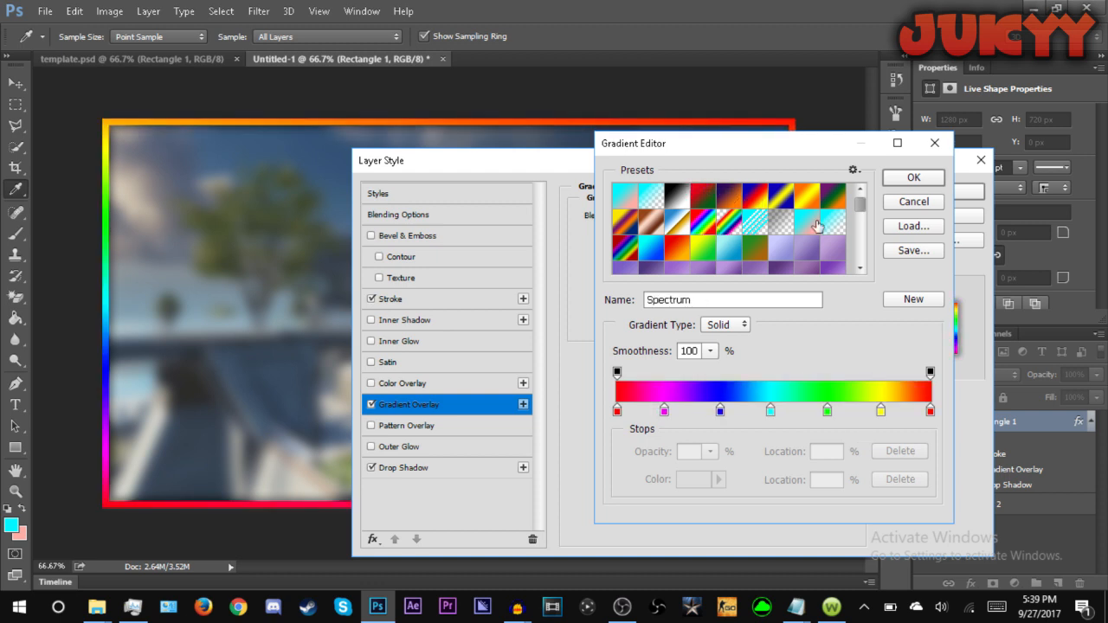
left_click(901, 203)
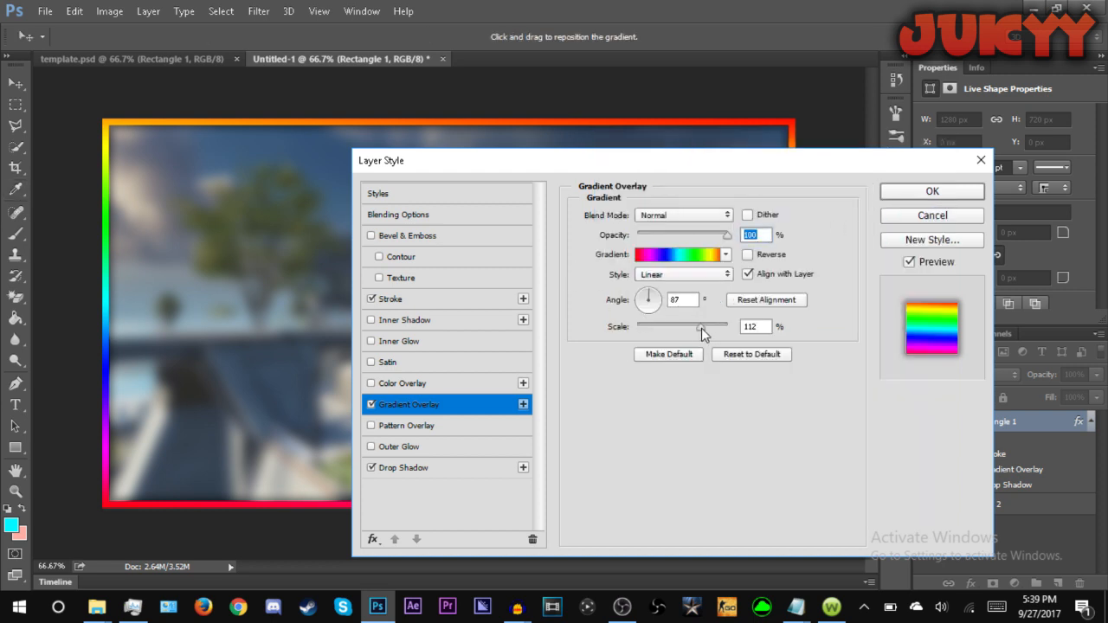
- Try a different Gradient Overlay scale, return it to 112%, and accept the layer style
left_click(764, 327)
mouse_move(706, 329)
left_mouse_down()
mouse_move(726, 331)
mouse_move(704, 331)
mouse_move(714, 330)
left_mouse_up()
type("112")
left_click(923, 192)
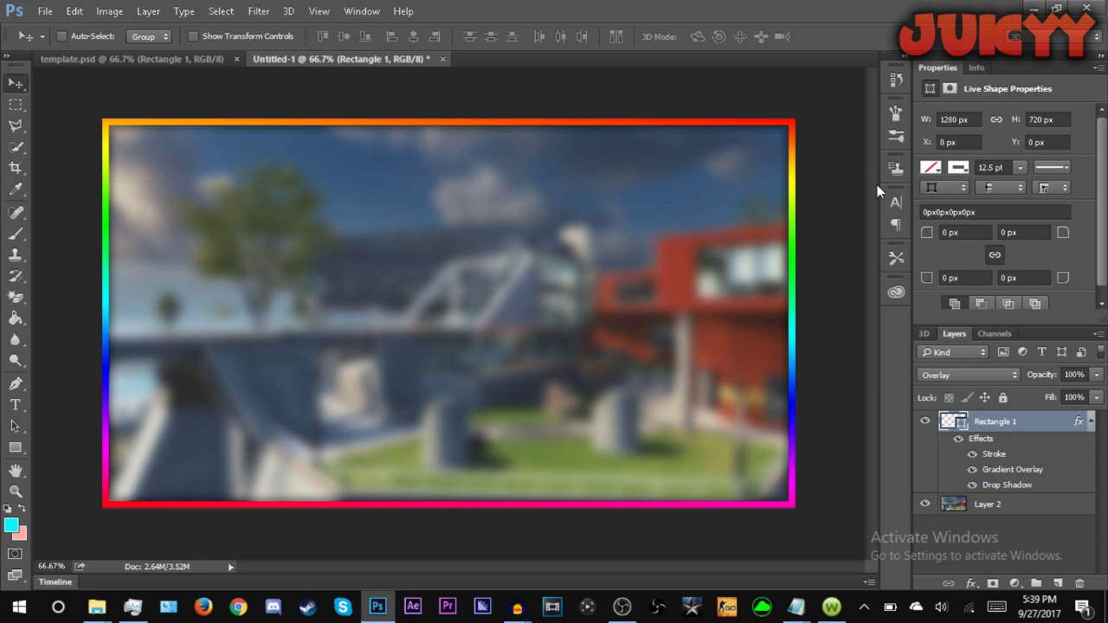
- Show template.psd, close the two extra File Explorer windows, and bring up the SONY VEGAS folder window
left_click(217, 57)
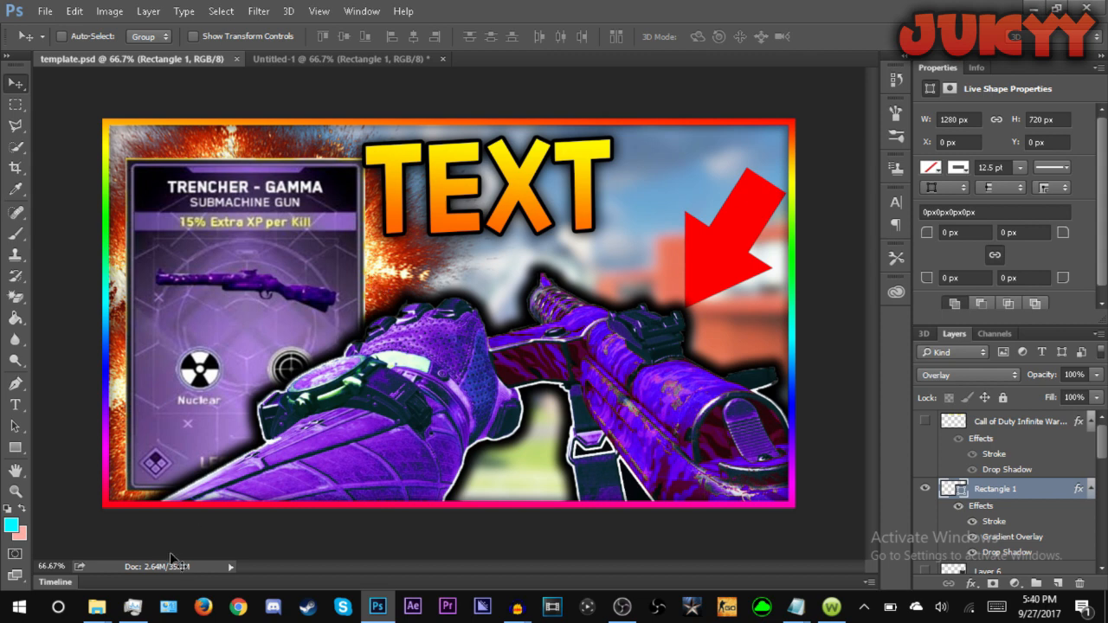
mouse_move(95, 609)
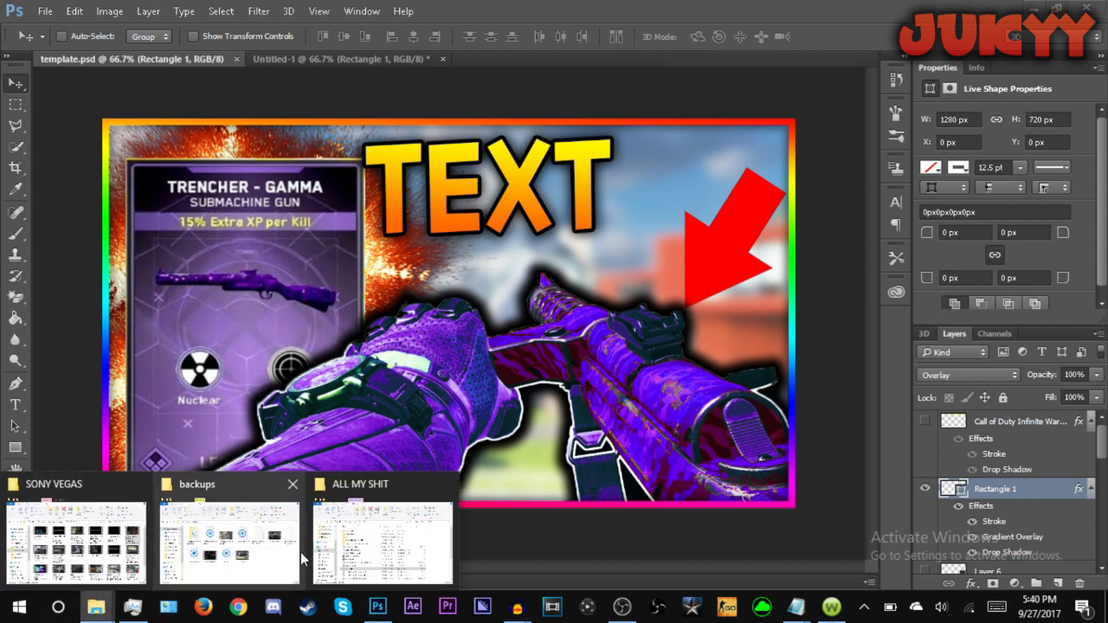
left_click(292, 486)
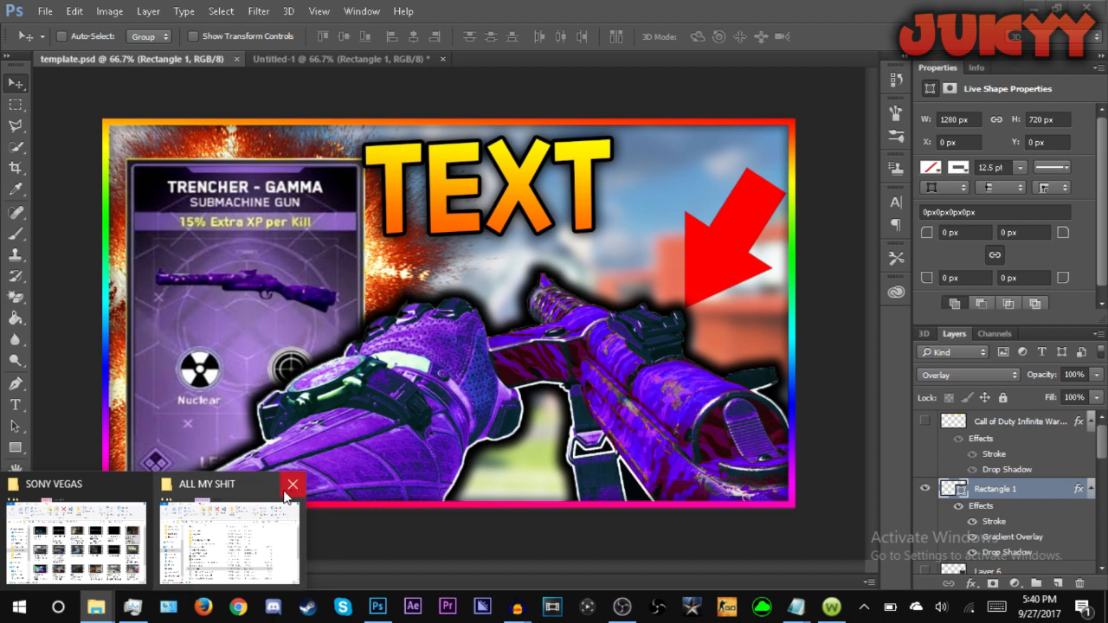
left_click(291, 486)
left_click(104, 532)
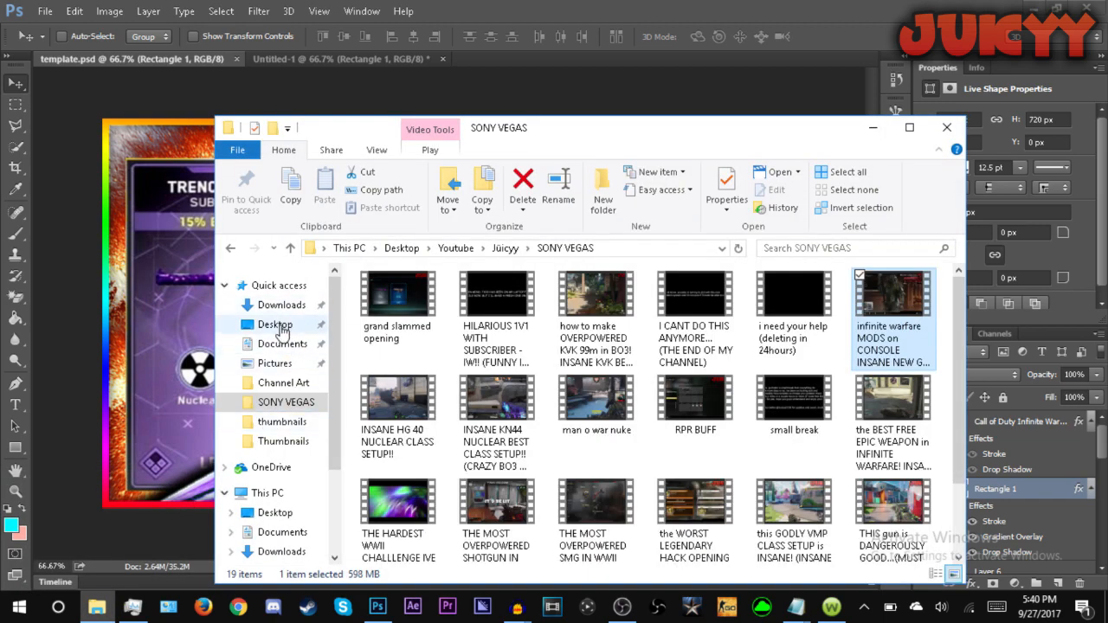
- Open the PNGS (GUNS AND MORE) folder inside the Desktop's Youtube folder, under Jüicyy and Thumnbails And More
left_click(275, 325)
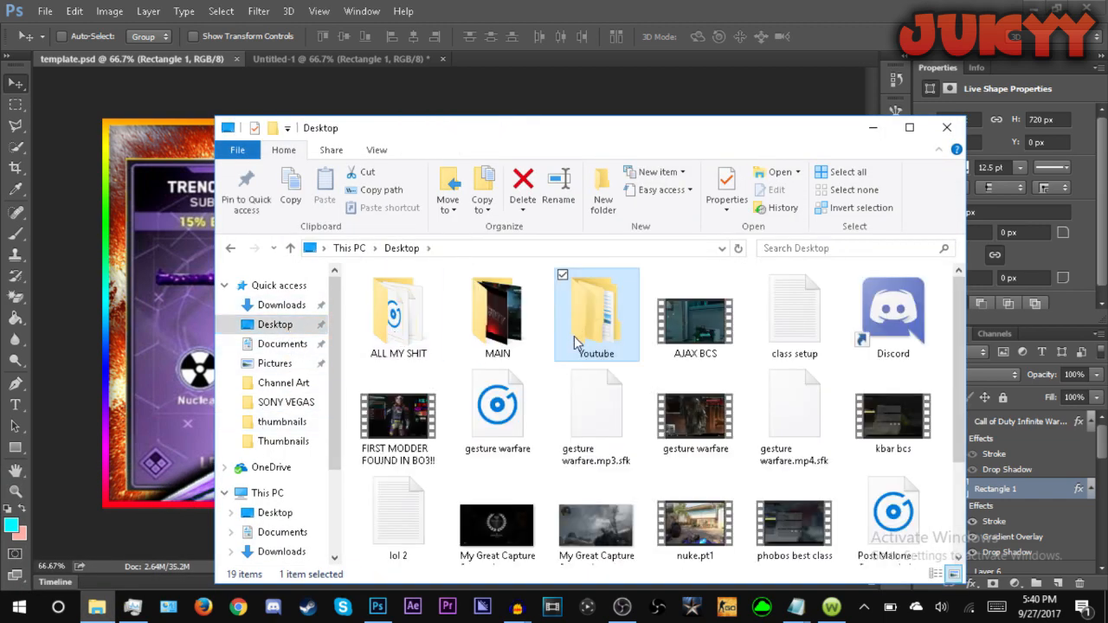
double_click(572, 342)
double_click(433, 359)
double_click(408, 347)
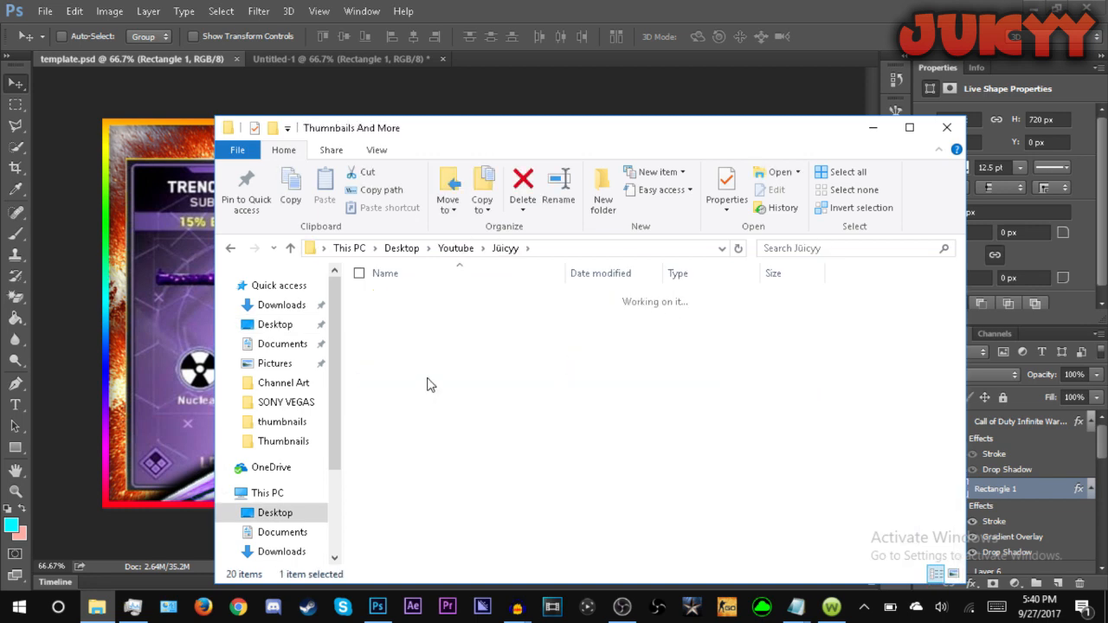
double_click(424, 333)
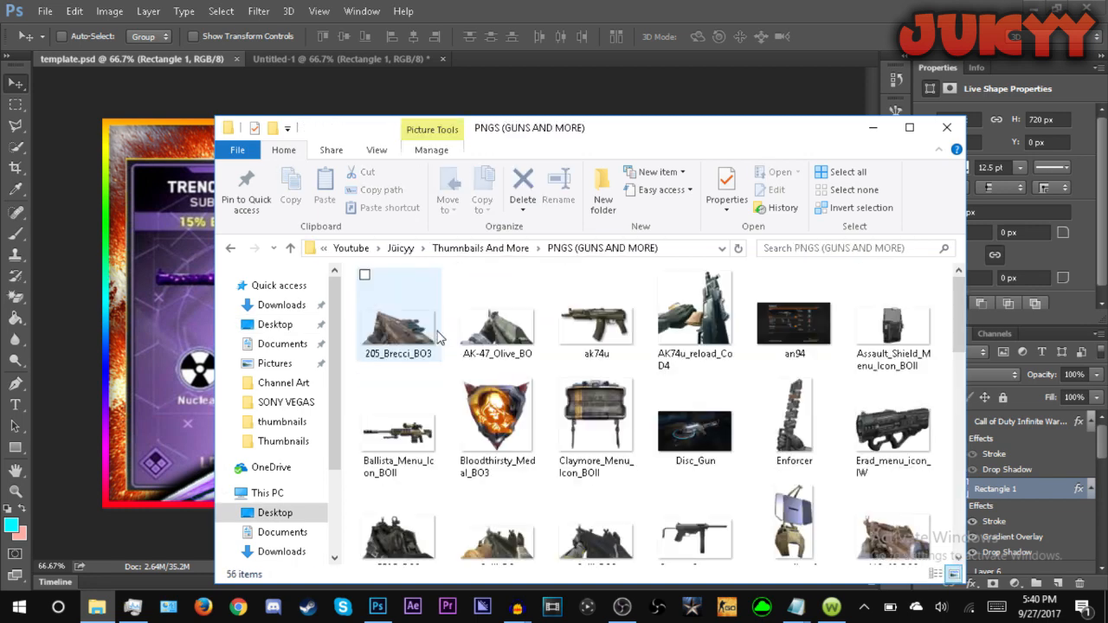
- Browse the weapon images in the PNGS (GUNS AND MORE) folder for a gun to use
scroll(578, 391, "down", 8)
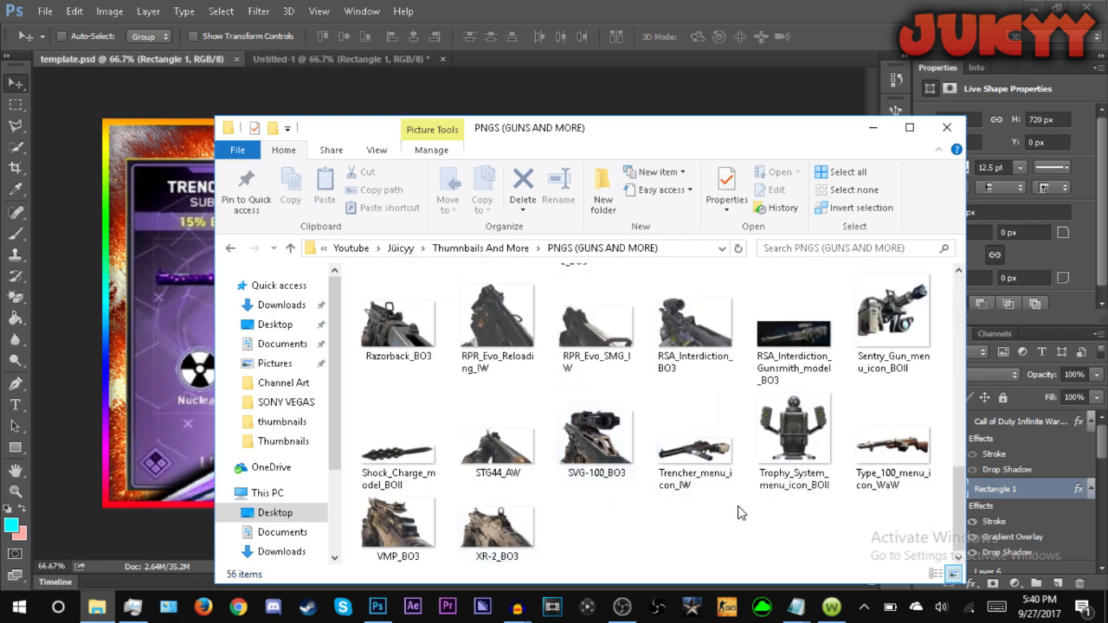
scroll(723, 401, "up", 5)
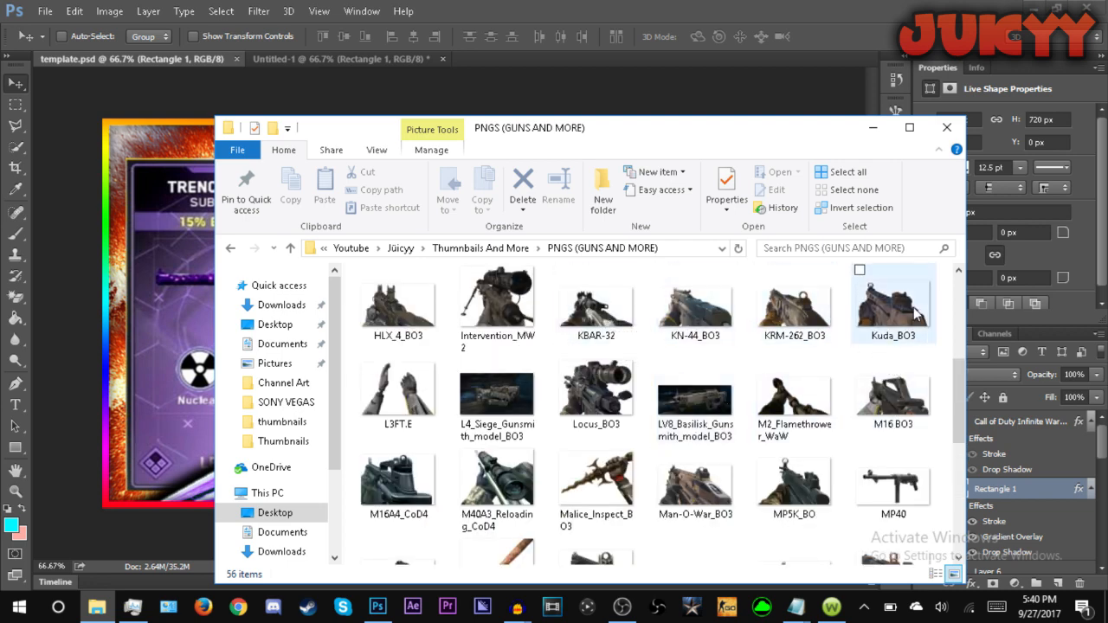
scroll(684, 407, "down", 4)
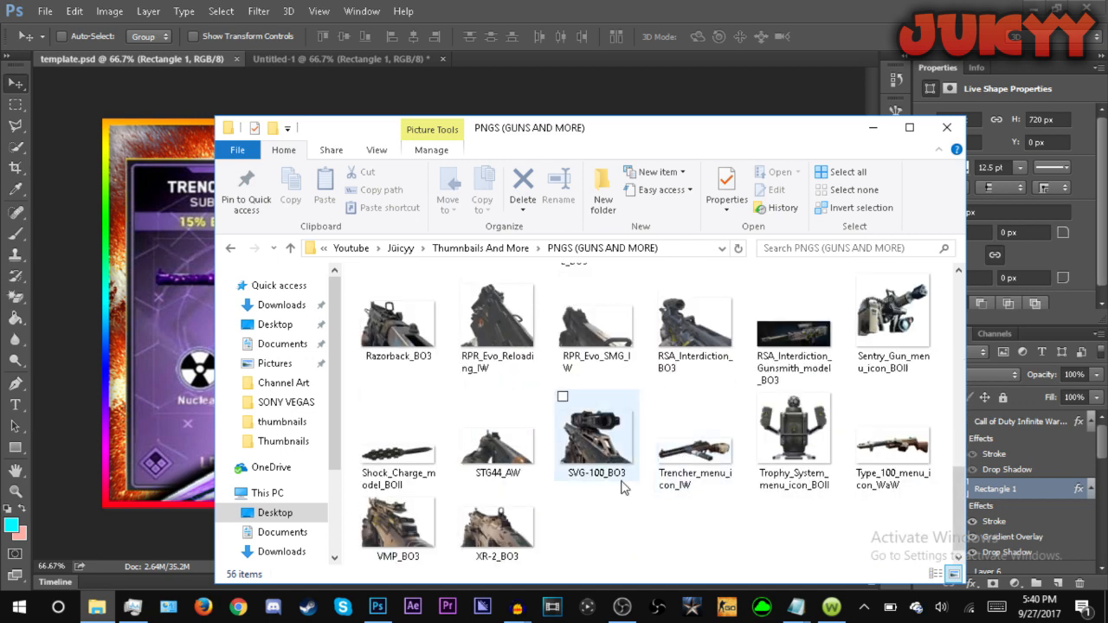
scroll(623, 467, "up", 2)
scroll(632, 483, "up", 2)
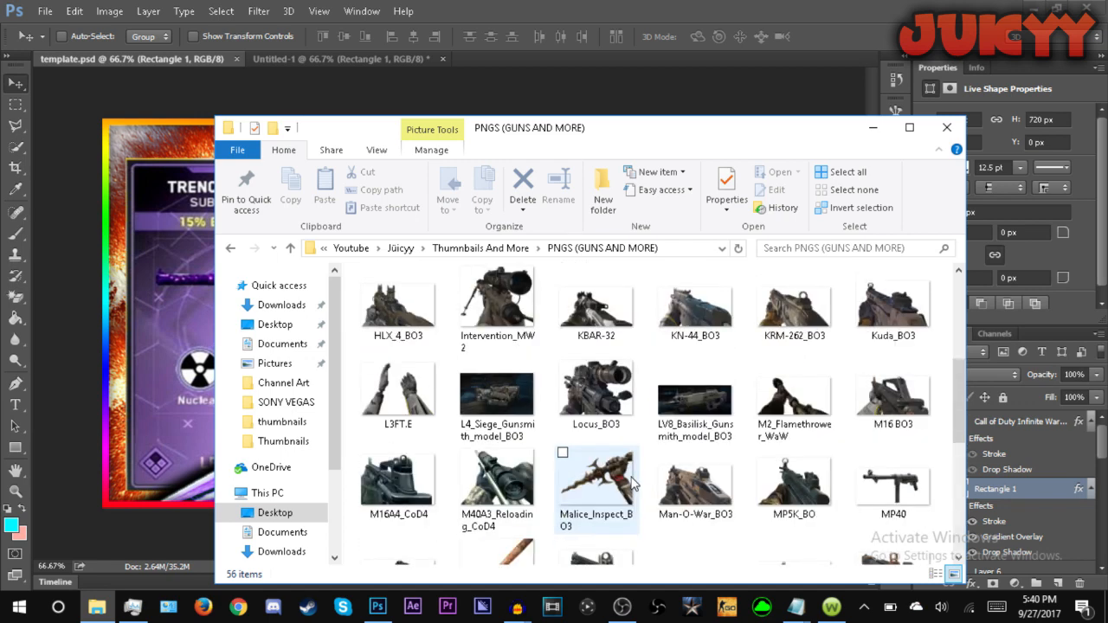
scroll(632, 483, "up", 1)
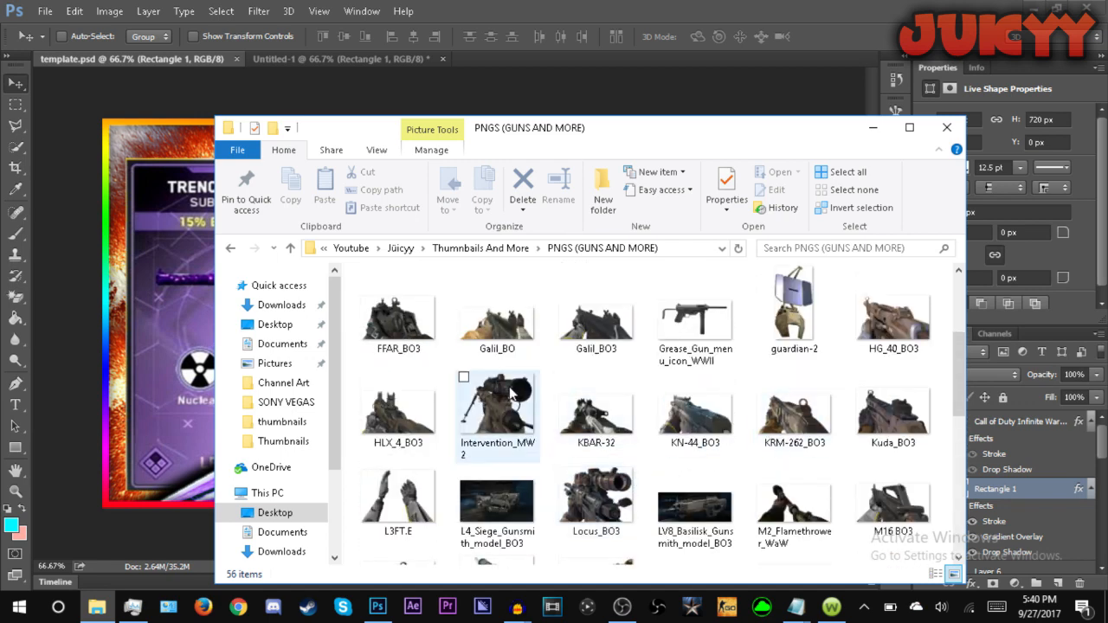
scroll(624, 407, "up", 1)
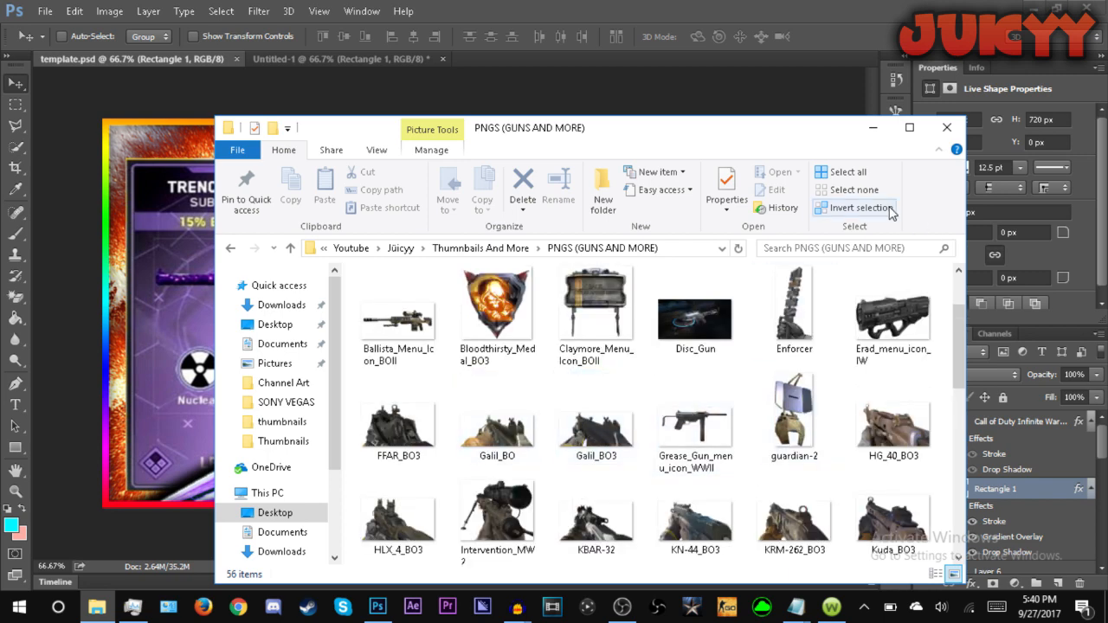
- Search the folder for "pp" and place the PPSh_BO3 image into Untitled-1 at its original scale
left_click(822, 249)
type("p")
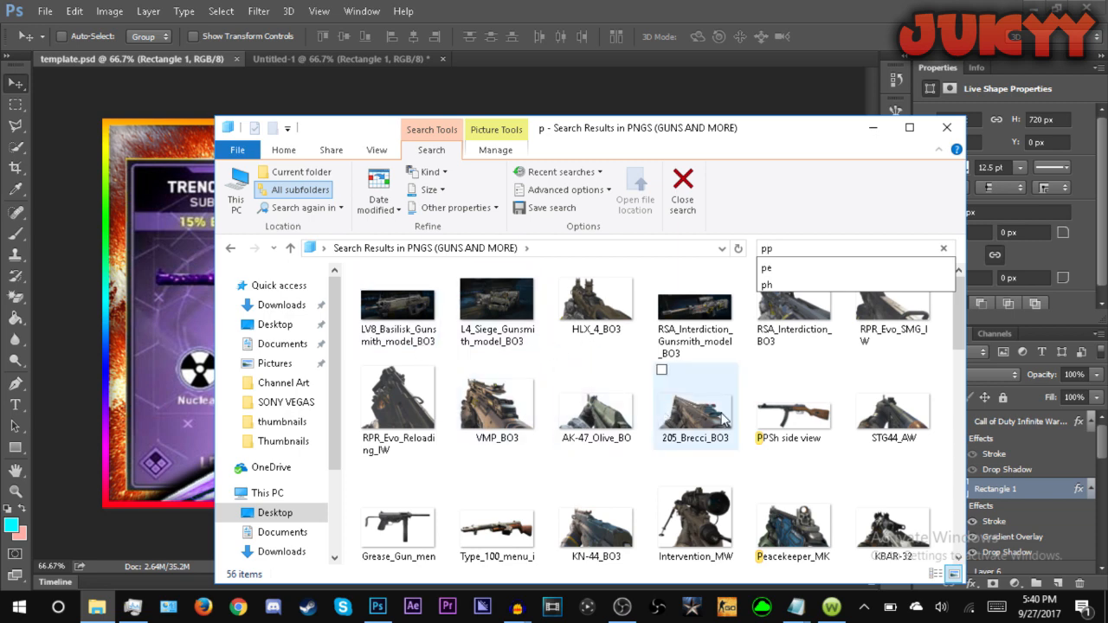
type("p")
left_click_drag(520, 326, 196, 263)
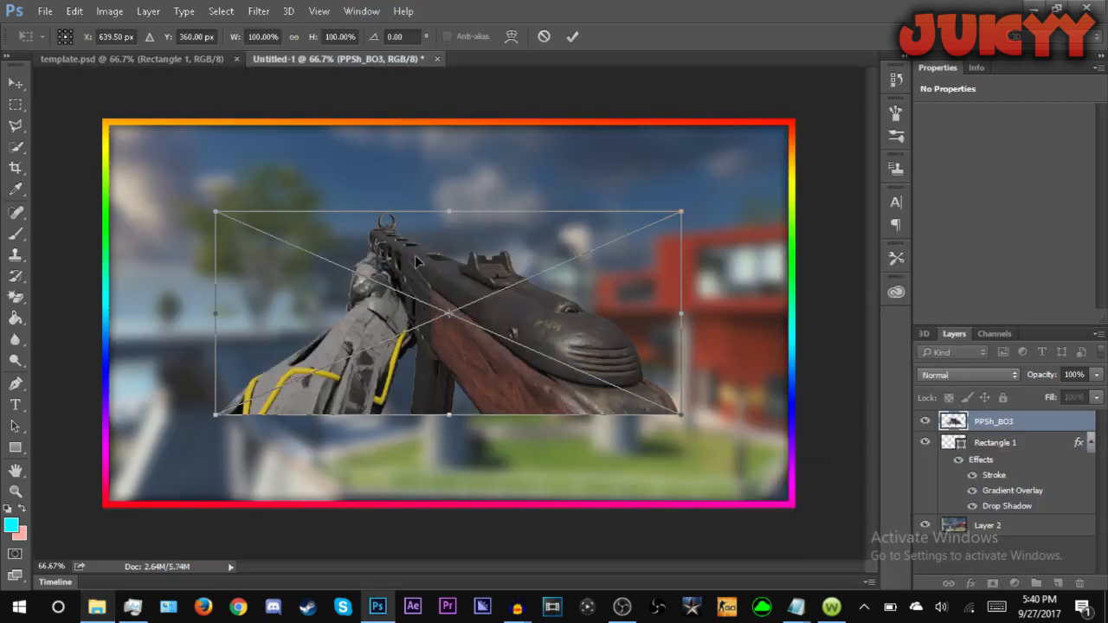
key("Return")
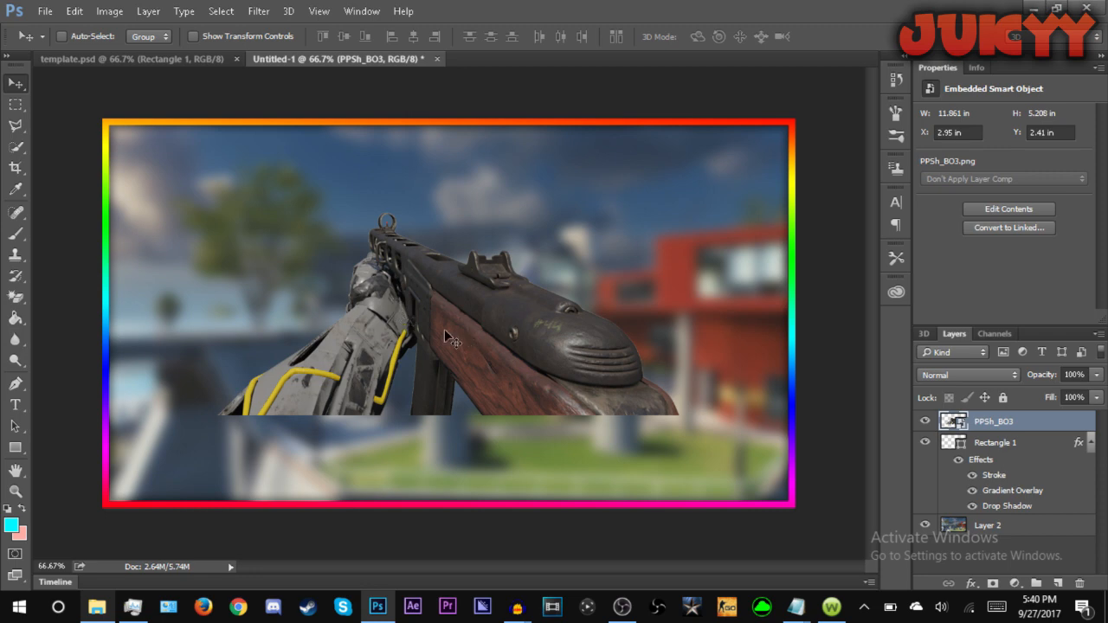
- Move the PPSh_BO3 gun to the canvas's lower-right corner, at about X 5.91 in and Y 4.79 in
left_click_drag(506, 366, 567, 430)
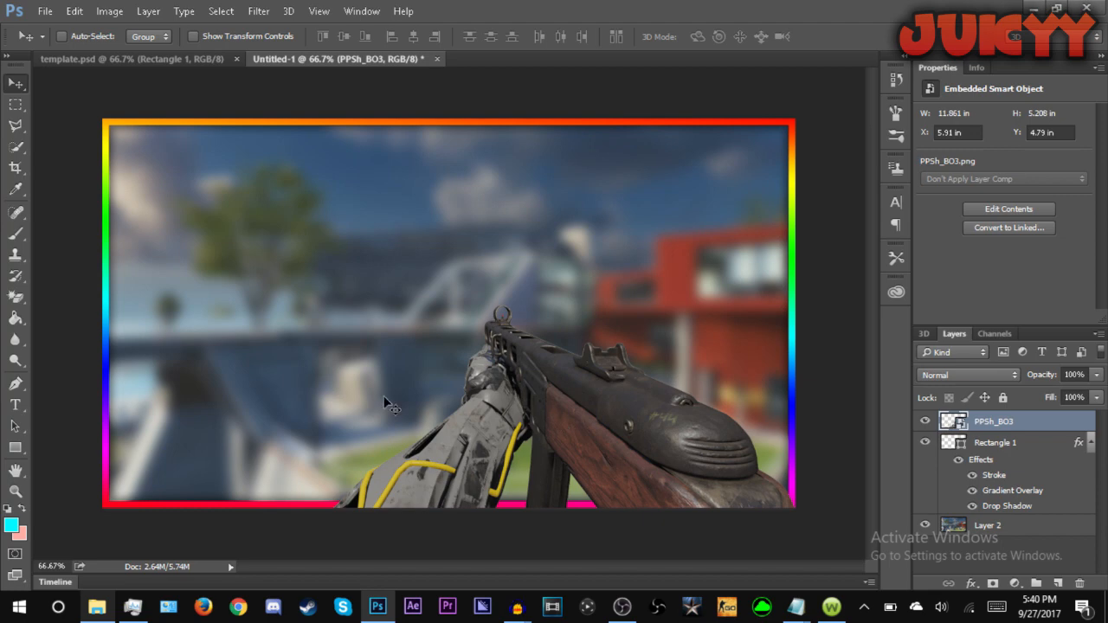
left_click(102, 619)
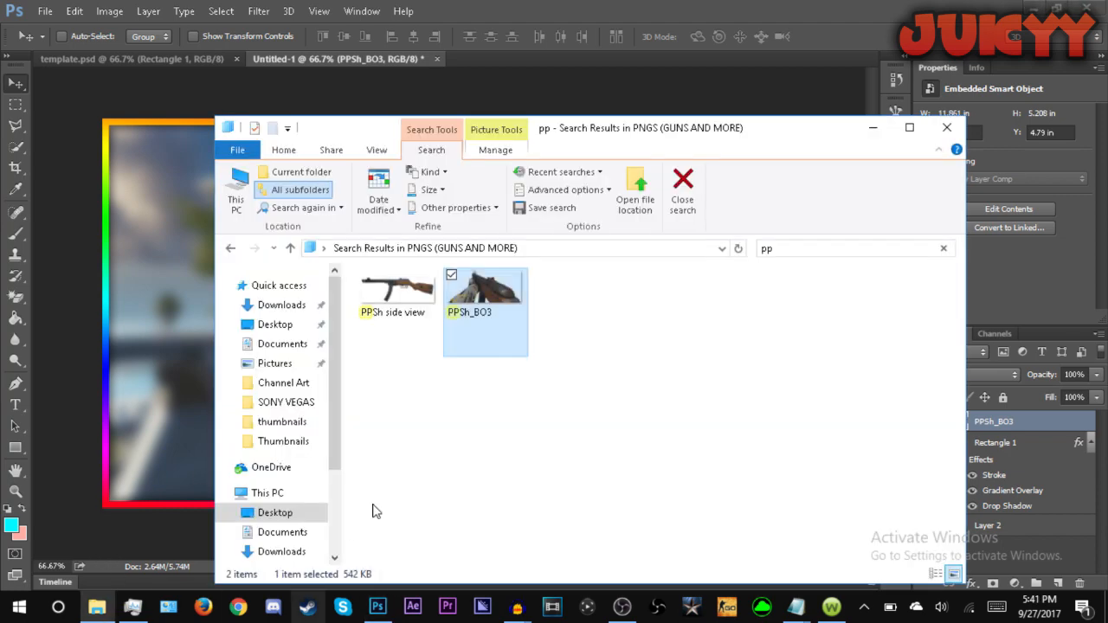
left_click(159, 327)
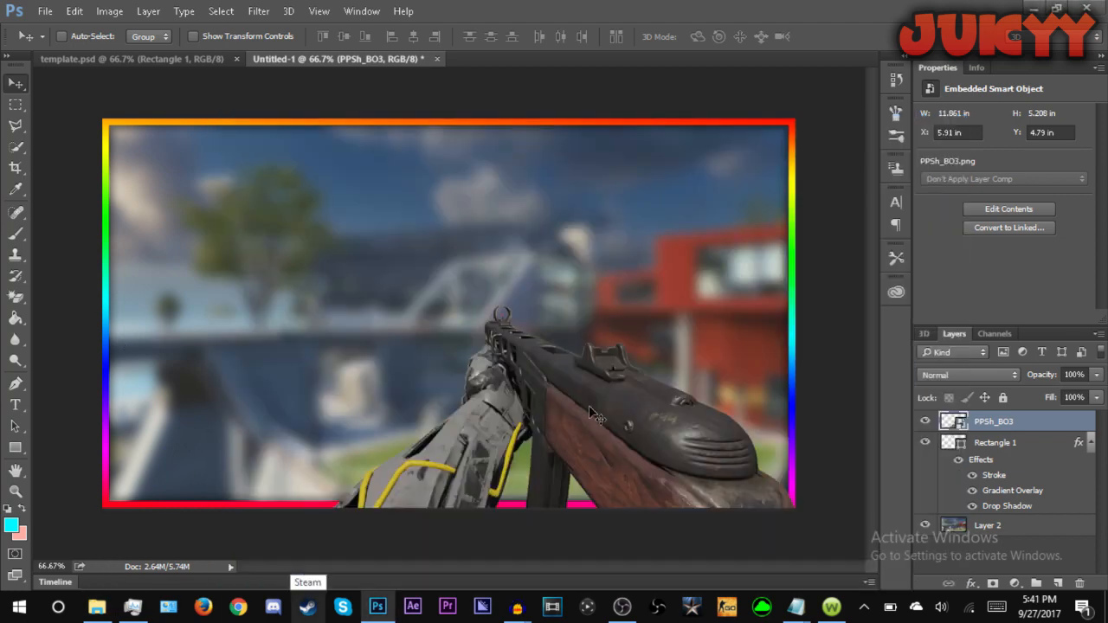
- Move the PPSh_BO3 layer below Rectangle 1 so the rainbow border sits in front of the gun
left_click_drag(1032, 428, 1026, 515)
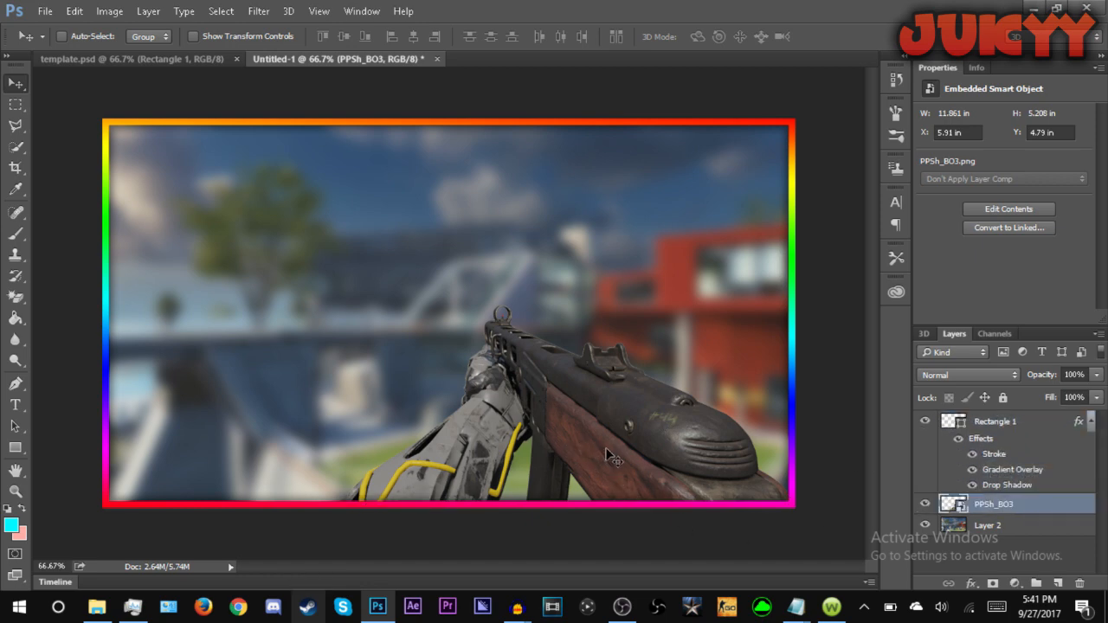
left_click(632, 452)
left_click(1056, 584)
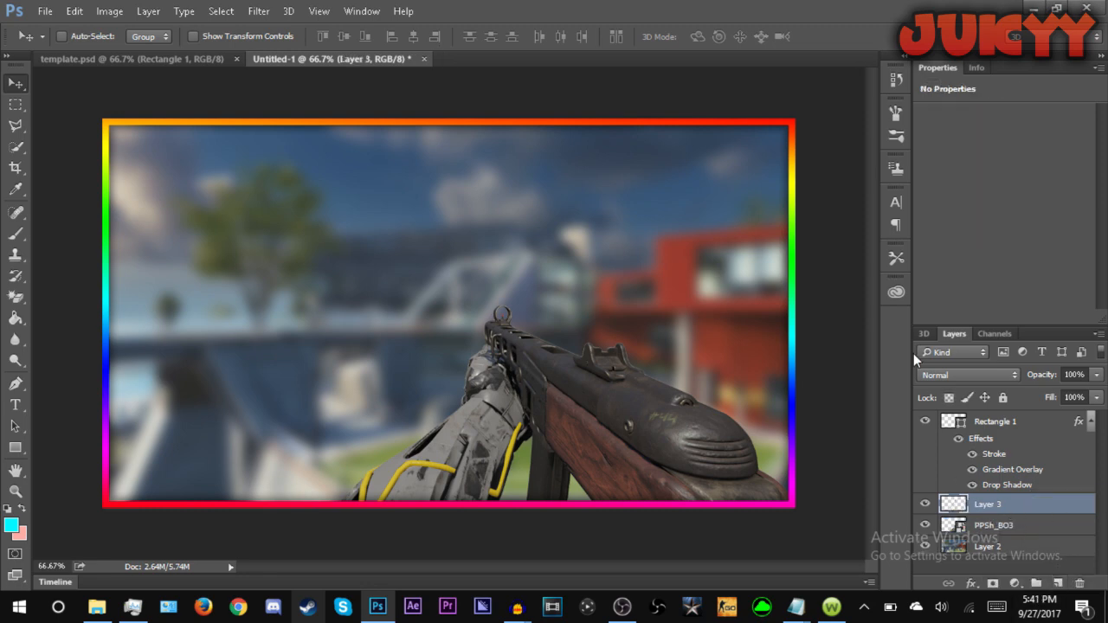
left_click(955, 372)
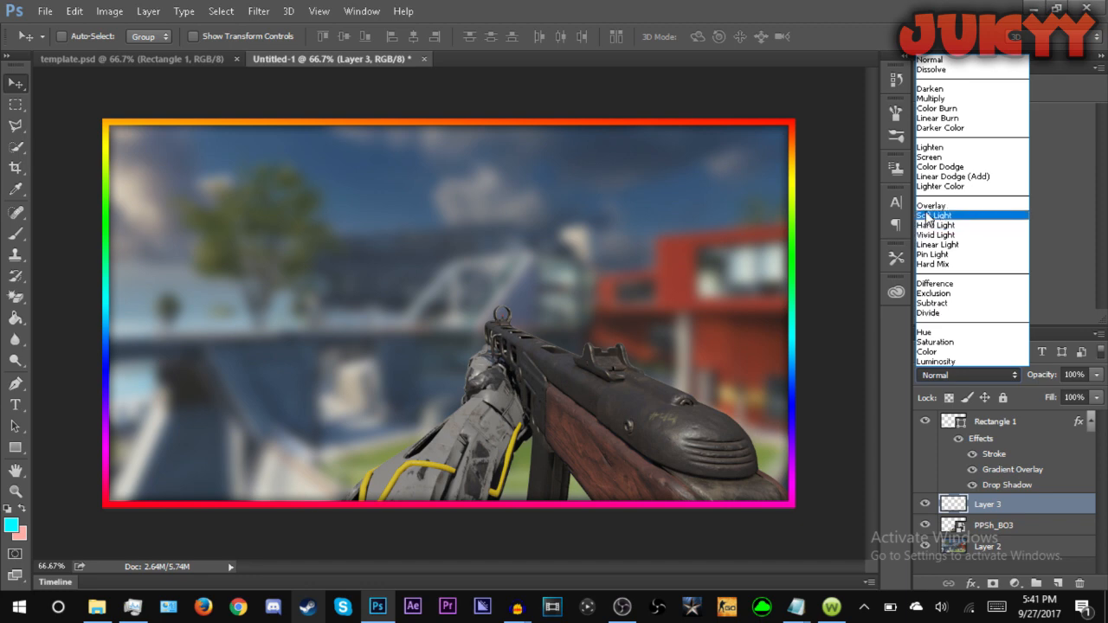
left_click(1024, 500)
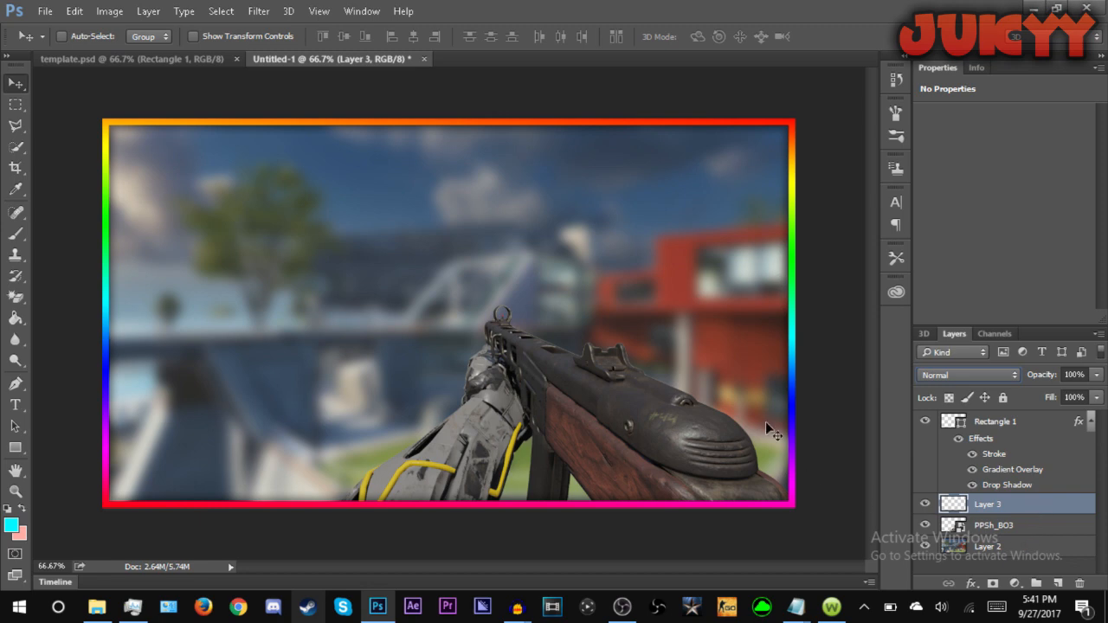
right_click(1058, 515)
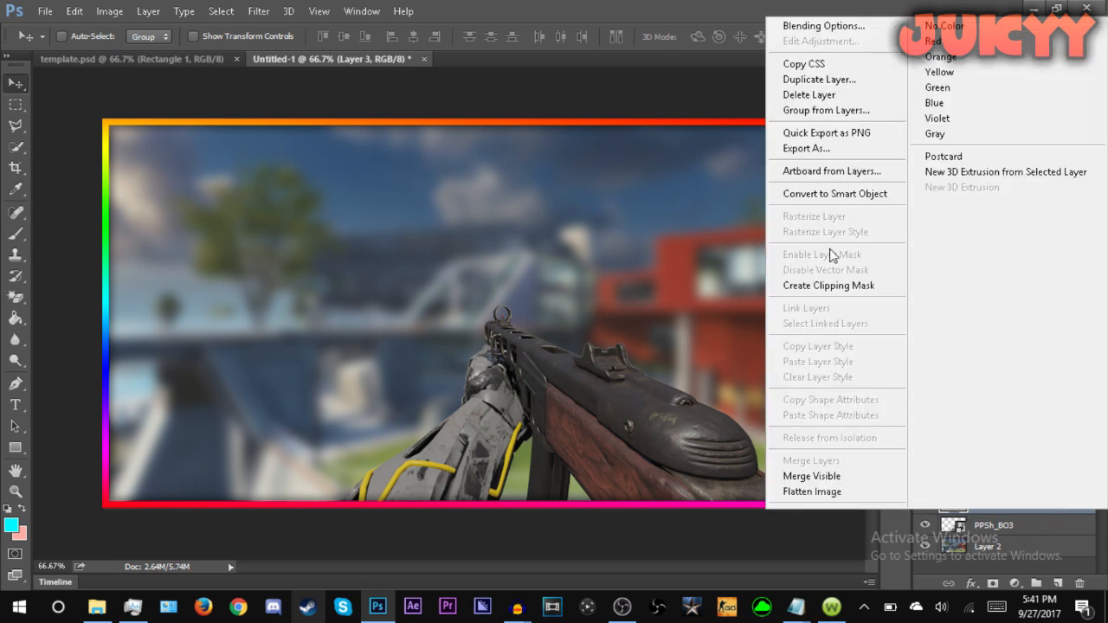
left_click(791, 92)
left_click(523, 232)
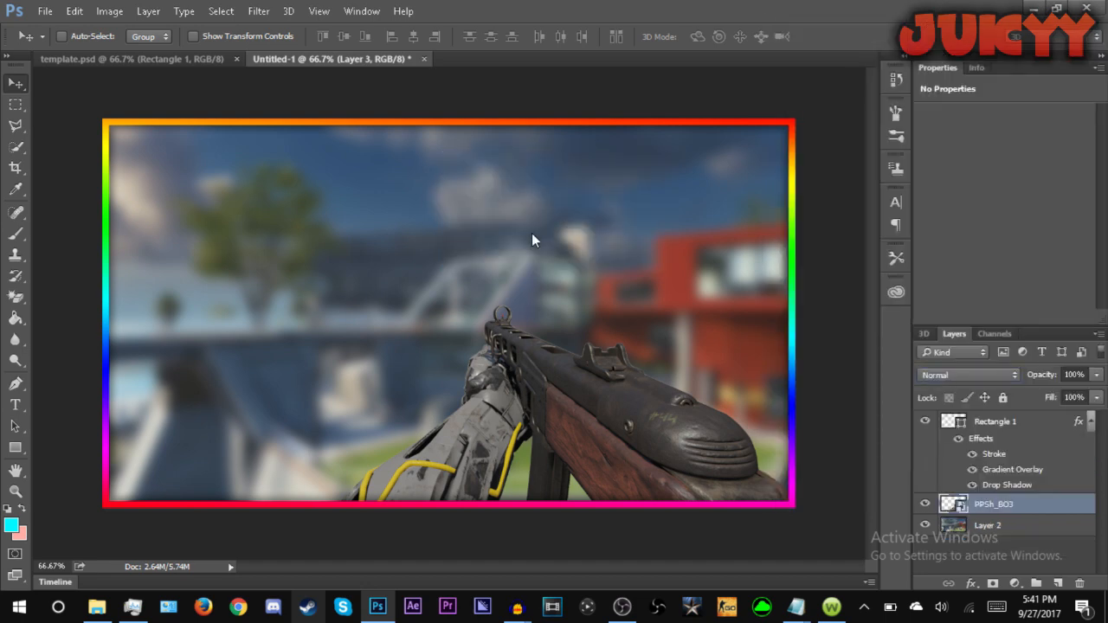
- Add a new empty layer directly above PPSh_BO3 and set its blend mode to Overlay
left_click(1056, 583)
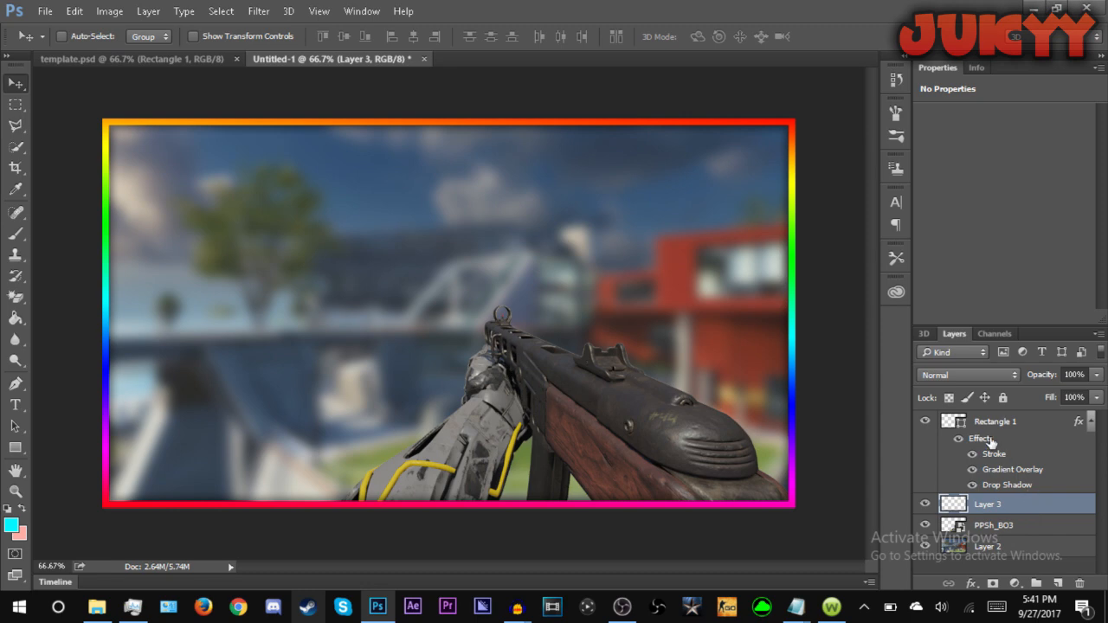
left_click(947, 373)
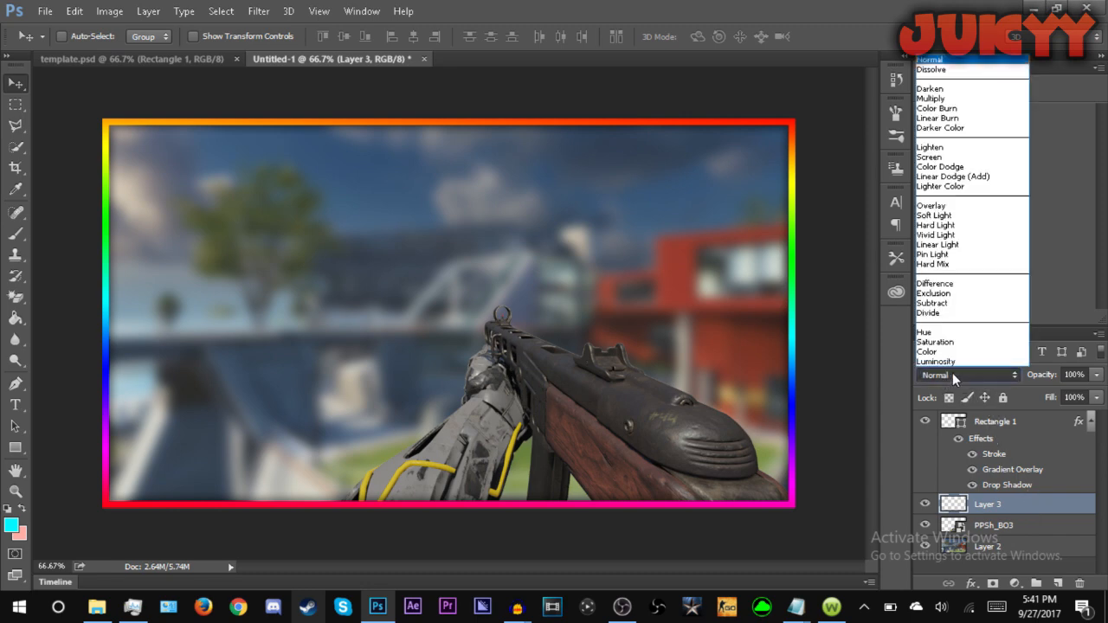
left_click(945, 208)
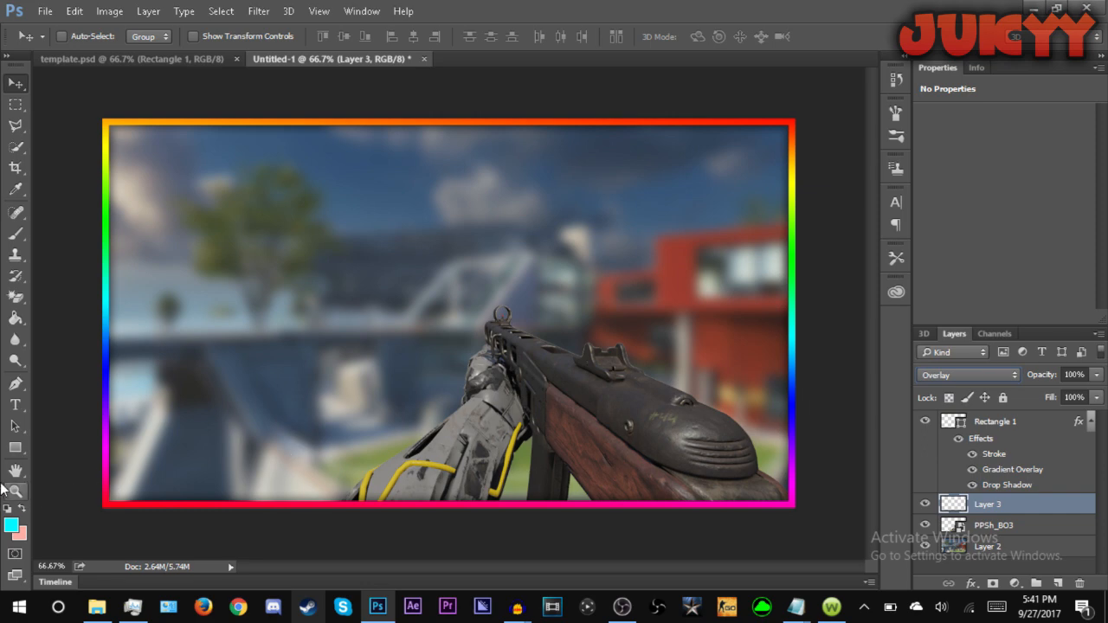
- Paint over the whole gun in pure red (ff0000) on the Overlay layer with the 85 px brush, leaving out the arm
left_click(13, 526)
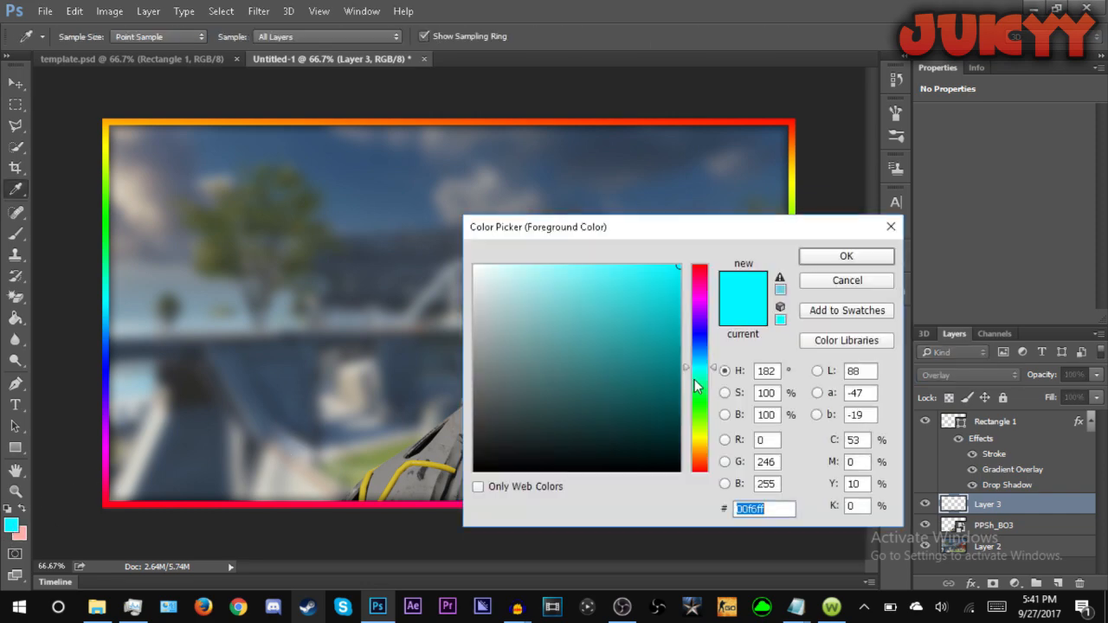
left_click(705, 295)
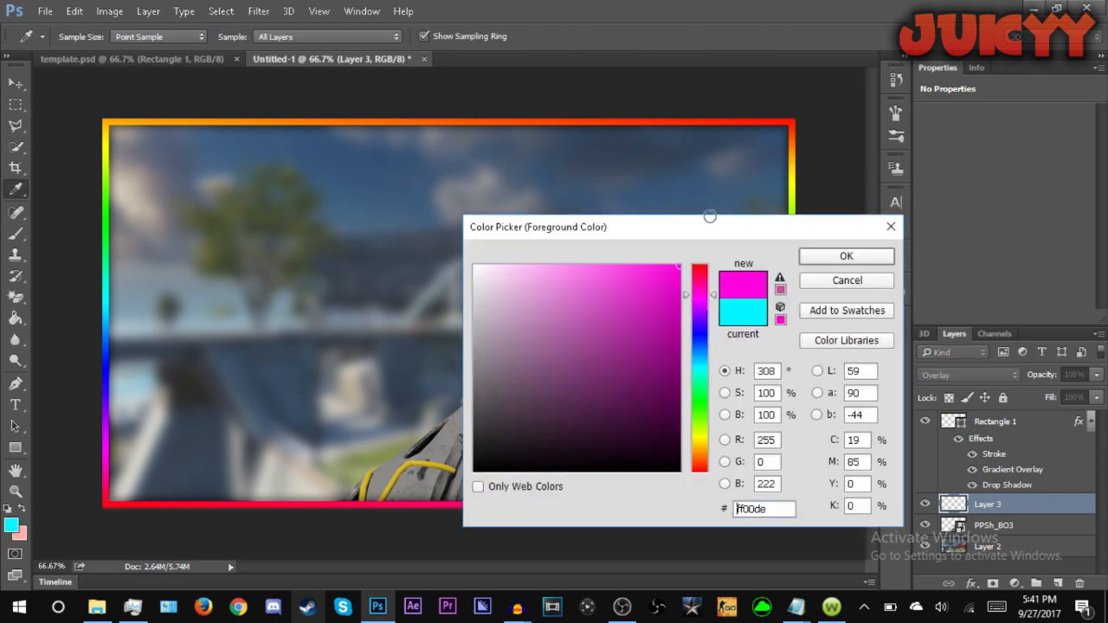
left_click(702, 265)
left_click(846, 256)
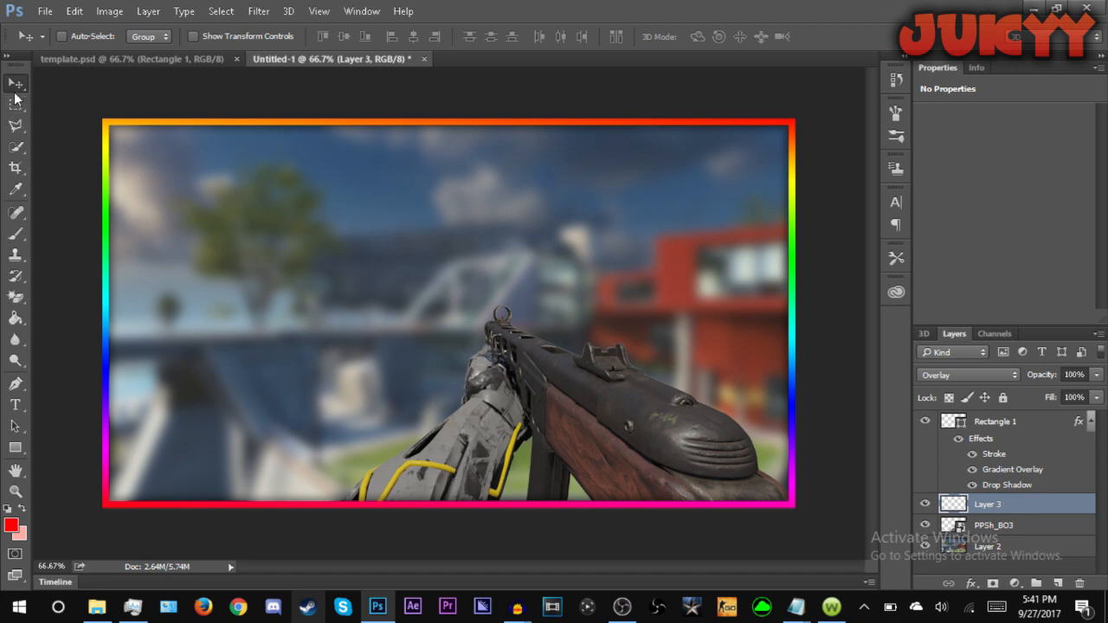
left_click(16, 234)
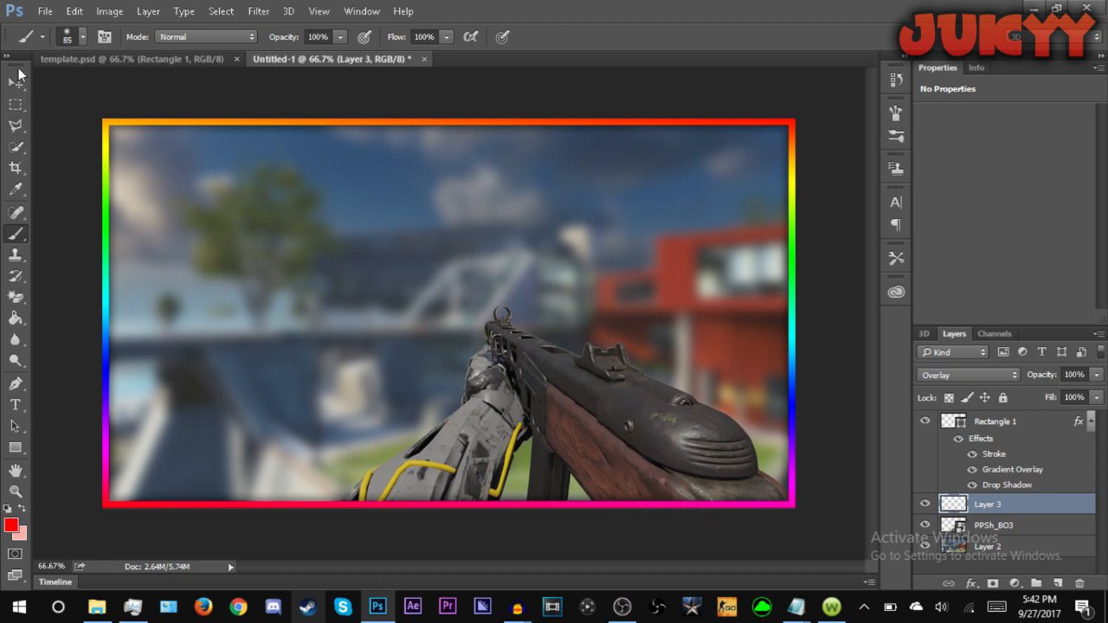
mouse_move(675, 485)
left_mouse_down()
mouse_move(602, 425)
mouse_move(711, 483)
mouse_move(657, 463)
mouse_move(610, 430)
mouse_move(687, 475)
left_mouse_up()
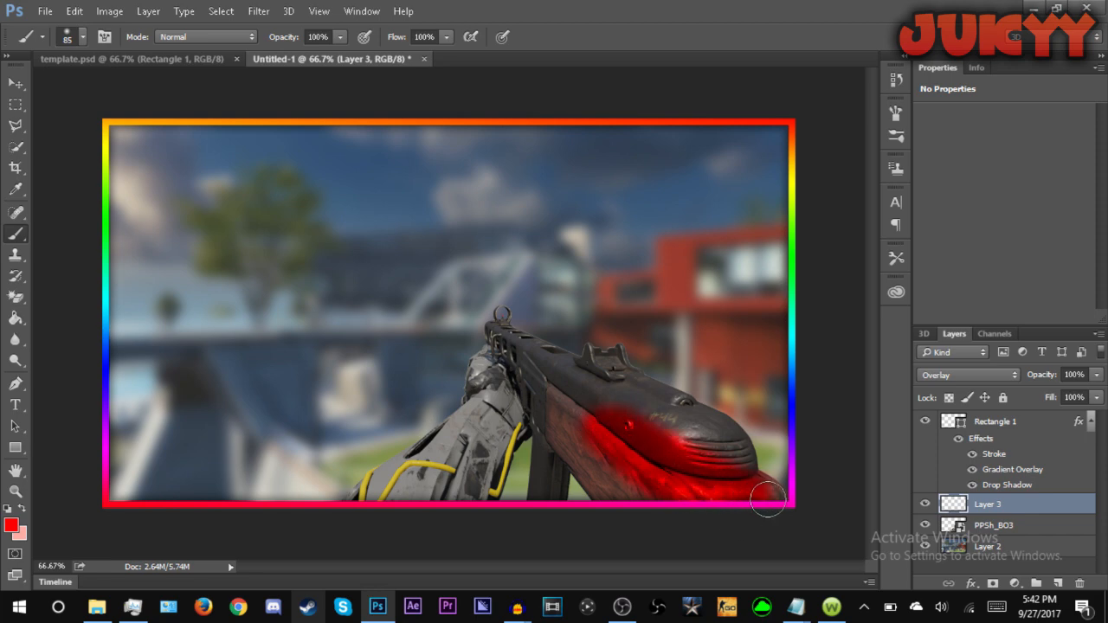
mouse_move(716, 482)
left_mouse_down()
mouse_move(617, 425)
mouse_move(644, 417)
mouse_move(719, 450)
mouse_move(767, 499)
mouse_move(687, 496)
mouse_move(548, 424)
mouse_move(541, 403)
mouse_move(613, 463)
mouse_move(619, 492)
mouse_move(586, 472)
mouse_move(640, 497)
mouse_move(566, 453)
mouse_move(549, 406)
mouse_move(539, 510)
mouse_move(551, 481)
mouse_move(549, 511)
mouse_move(615, 417)
mouse_move(545, 384)
mouse_move(634, 390)
mouse_move(577, 371)
mouse_move(563, 371)
mouse_move(648, 396)
mouse_move(744, 483)
mouse_move(717, 441)
mouse_move(631, 391)
mouse_move(723, 434)
mouse_move(732, 450)
mouse_move(711, 463)
mouse_move(731, 454)
left_mouse_up()
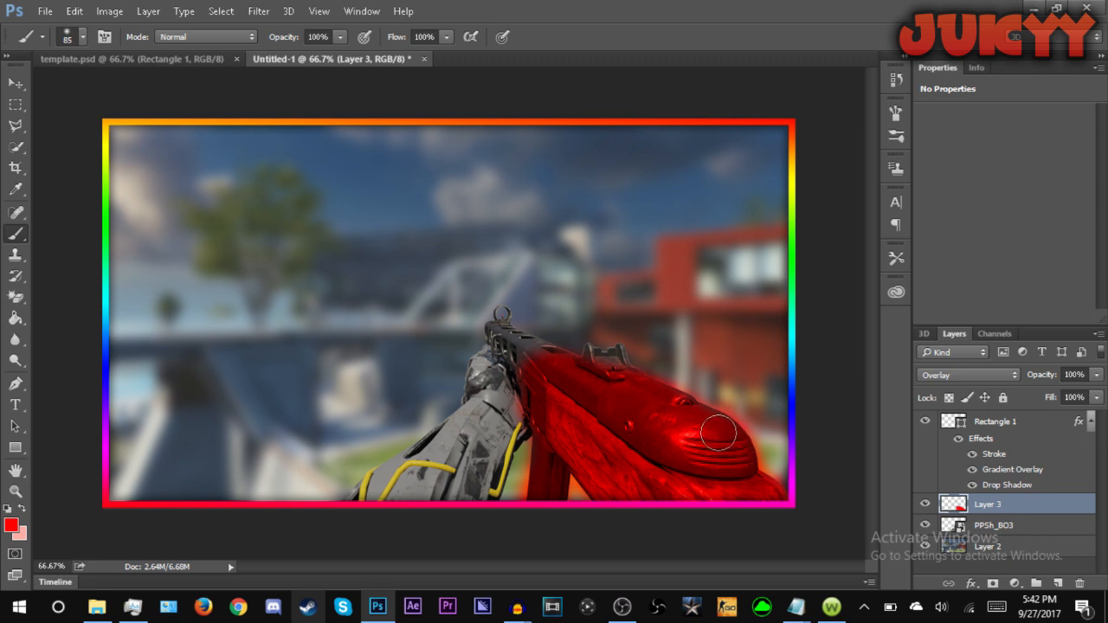
mouse_move(525, 366)
left_mouse_down()
mouse_move(500, 322)
mouse_move(566, 368)
mouse_move(606, 375)
mouse_move(620, 364)
mouse_move(570, 366)
mouse_move(597, 454)
mouse_move(588, 448)
left_mouse_up()
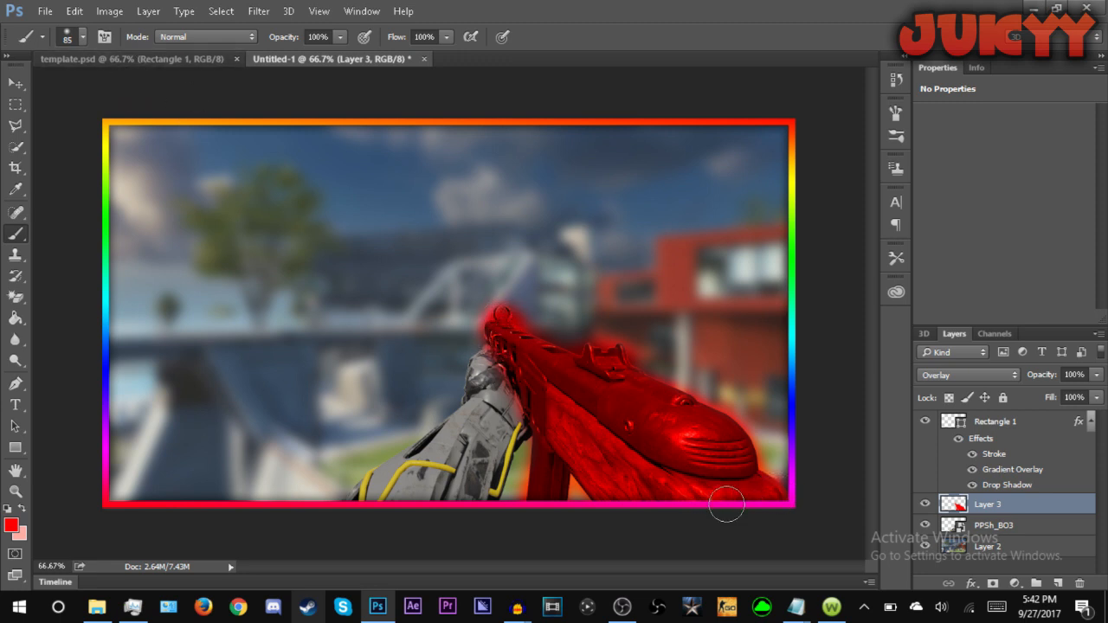
key("ctrl+plus")
key("ctrl+plus")
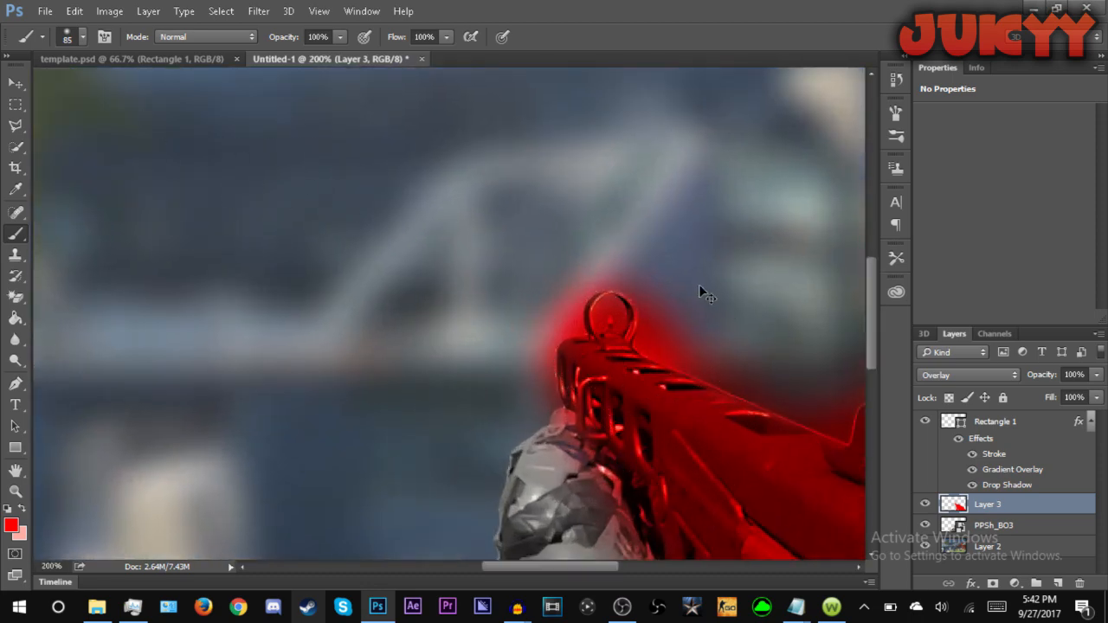
key("ctrl+minus")
key("ctrl+minus")
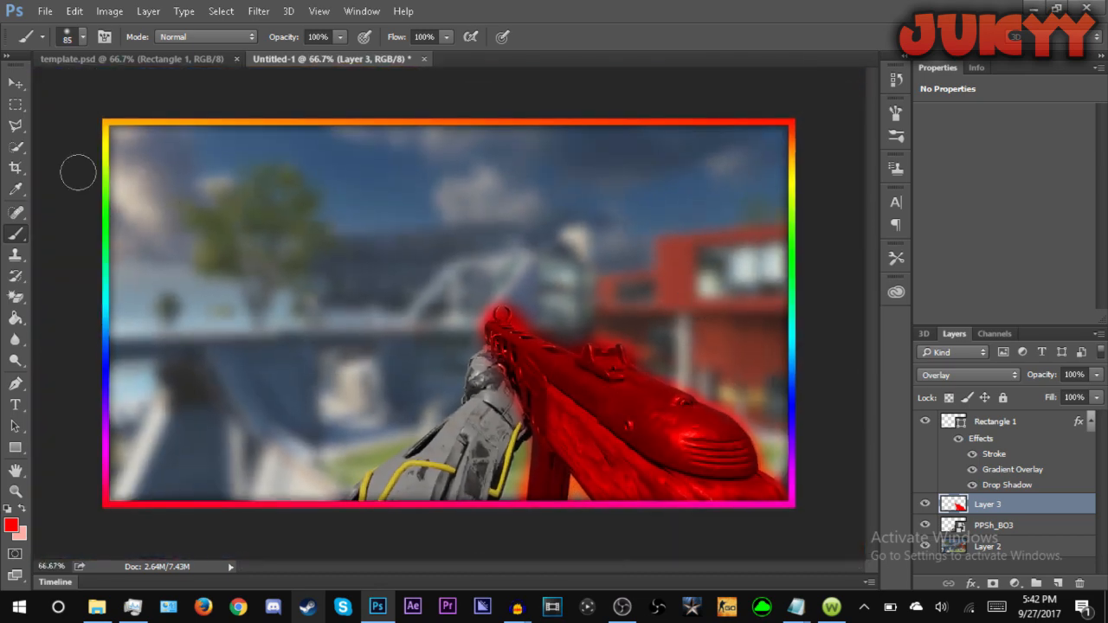
left_click(20, 534)
left_click(705, 444)
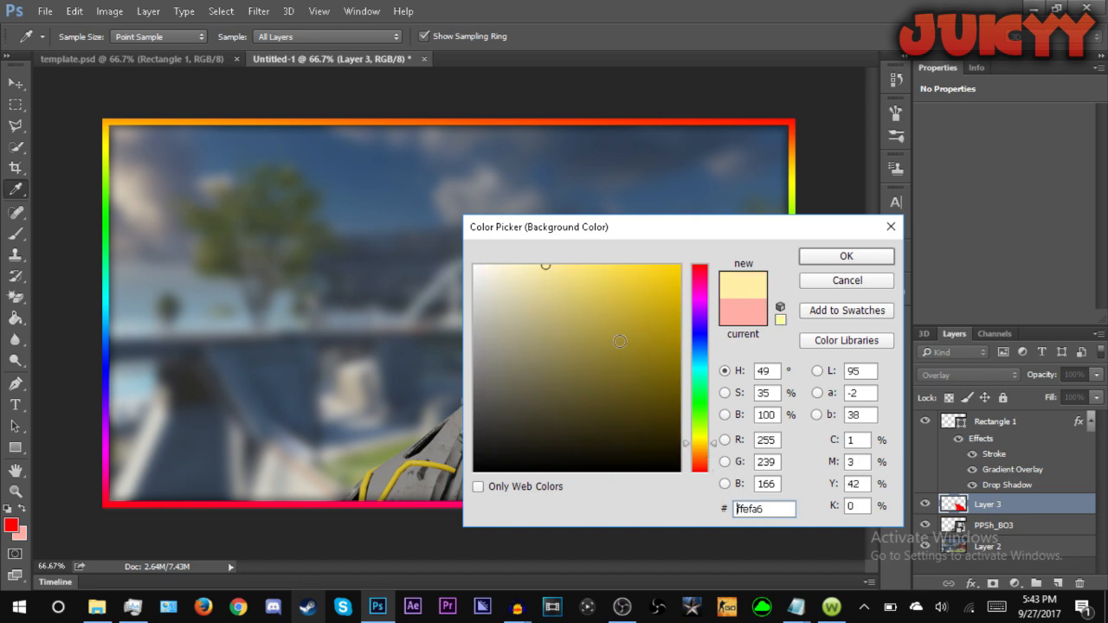
left_click(846, 256)
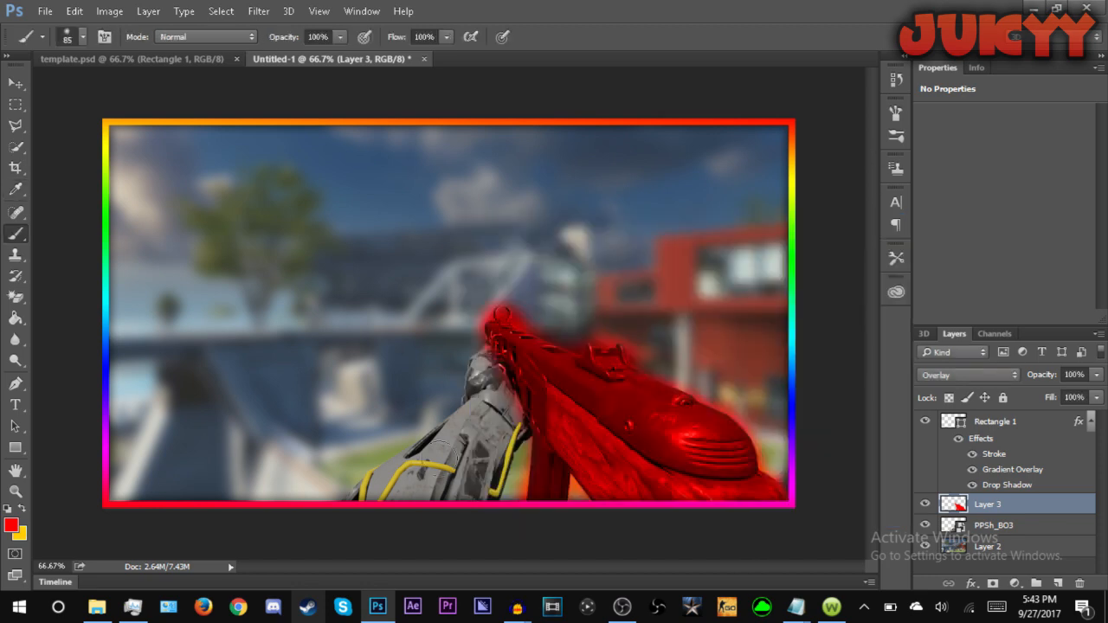
left_click_drag(403, 494, 474, 463)
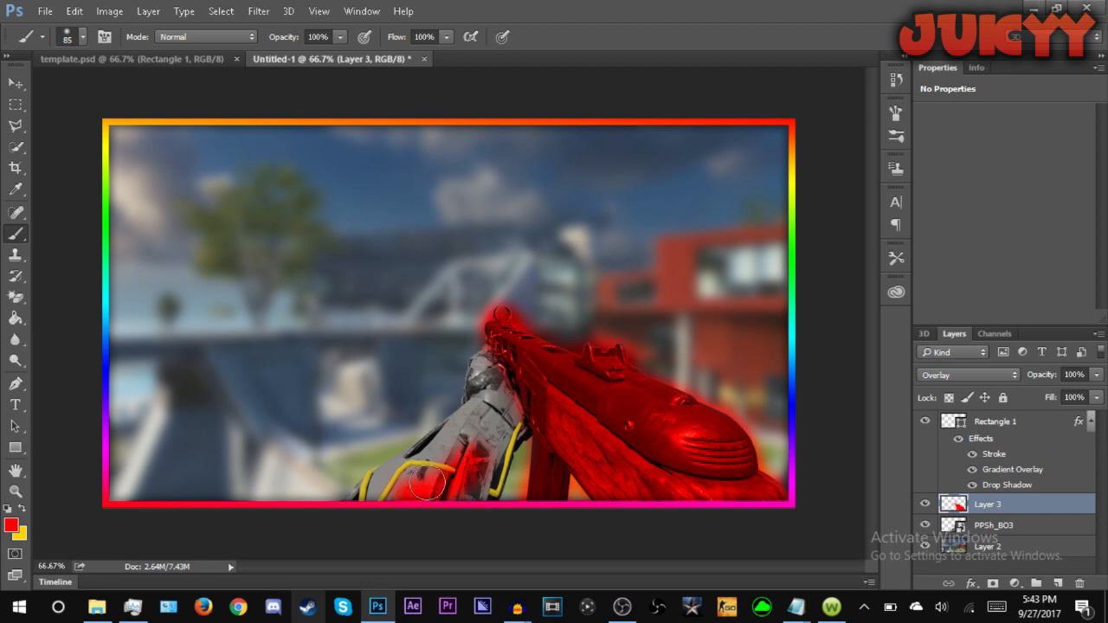
key("ctrl+z")
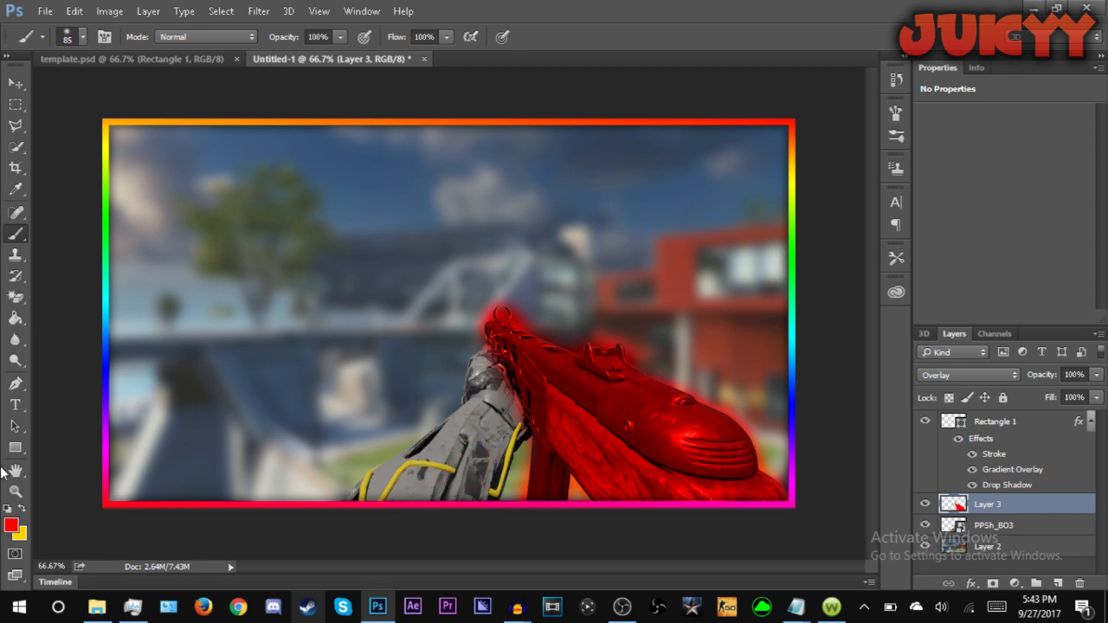
- Set the foreground colour to yellow (ffcc00) and paint over the hand and arm holding the gun
left_click(10, 525)
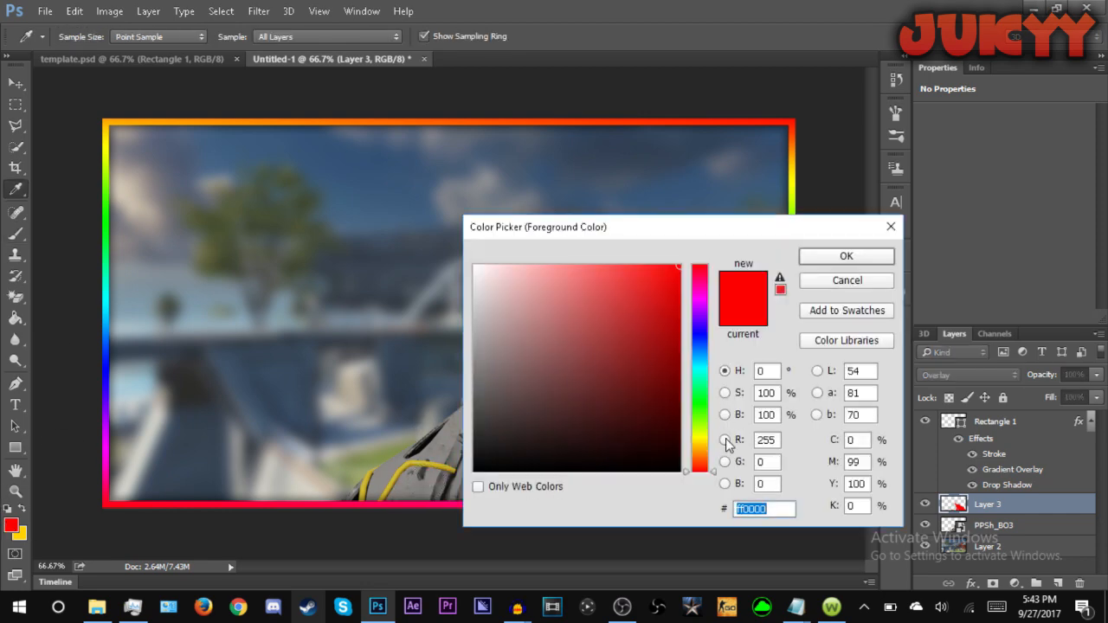
left_click(795, 201)
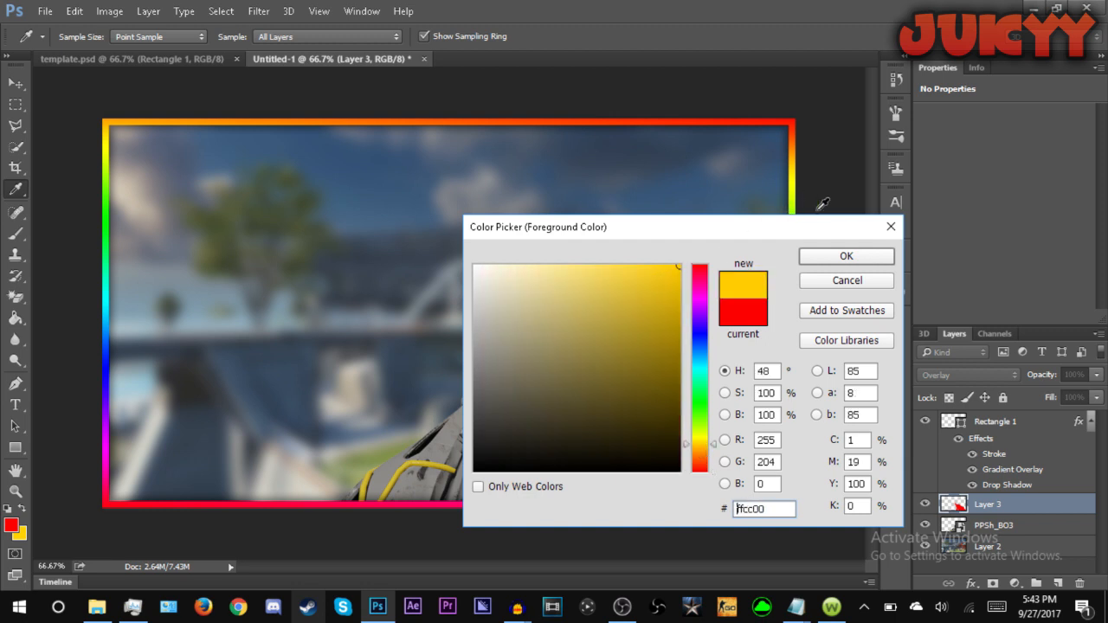
left_click(831, 258)
mouse_move(454, 500)
left_mouse_down()
mouse_move(475, 424)
mouse_move(453, 453)
mouse_move(485, 391)
mouse_move(433, 485)
mouse_move(410, 503)
mouse_move(426, 476)
mouse_move(397, 482)
mouse_move(453, 441)
mouse_move(373, 514)
mouse_move(363, 509)
mouse_move(377, 485)
mouse_move(432, 469)
mouse_move(502, 417)
mouse_move(509, 399)
mouse_move(488, 357)
mouse_move(483, 378)
mouse_move(508, 409)
mouse_move(507, 441)
mouse_move(481, 479)
left_mouse_up()
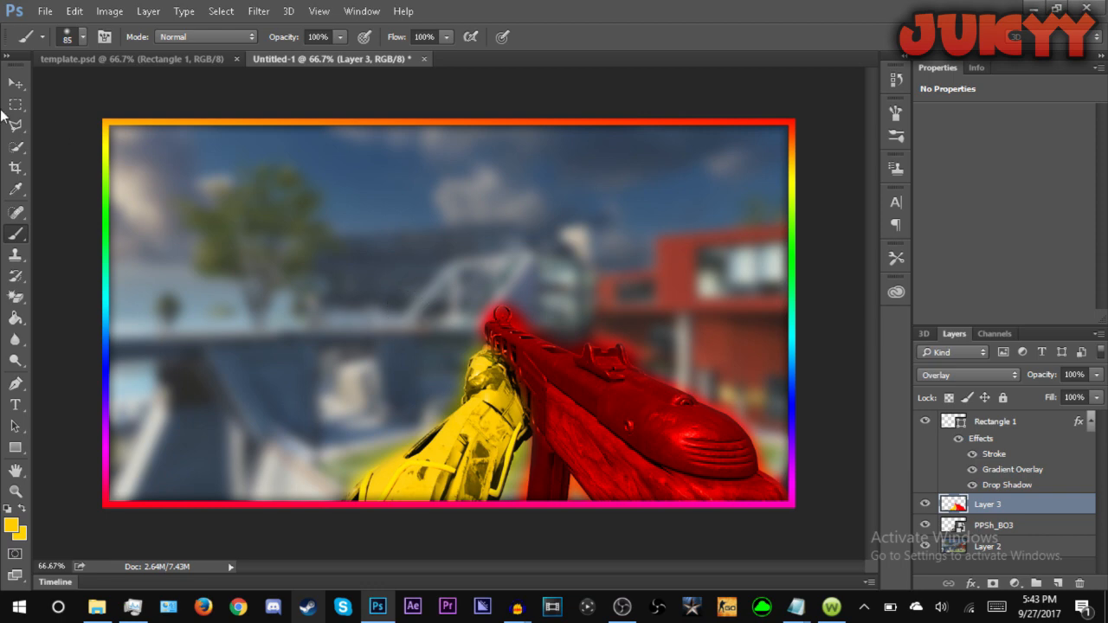
- Merge the painted Layer 3 with the PPSh_BO3 layer into a single layer
left_click(13, 83)
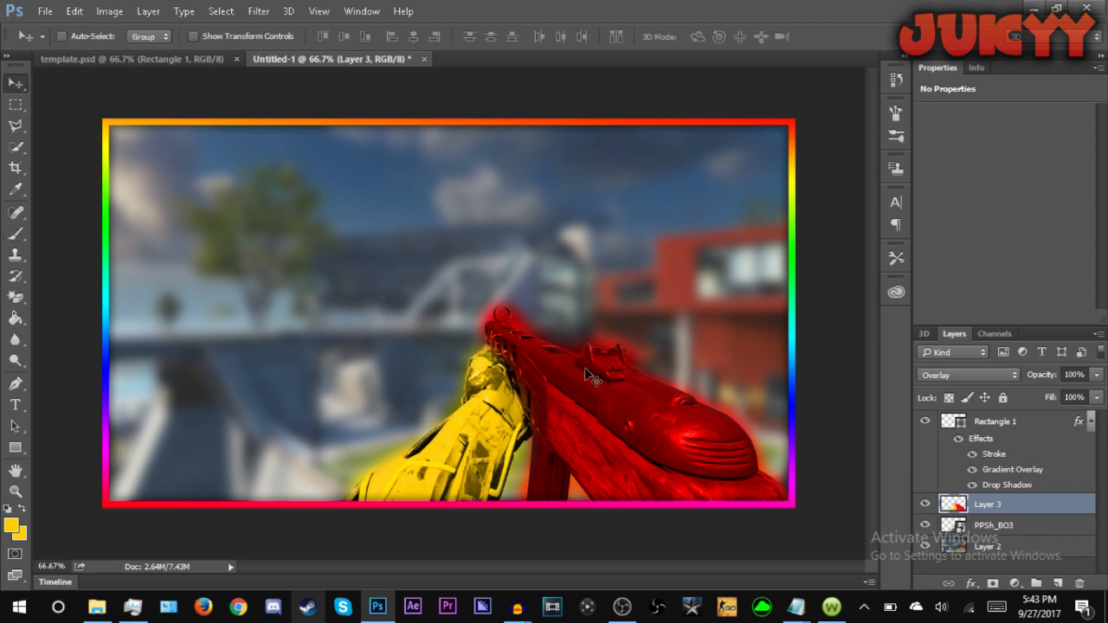
left_click(1045, 531, "ctrl")
right_click(1045, 525)
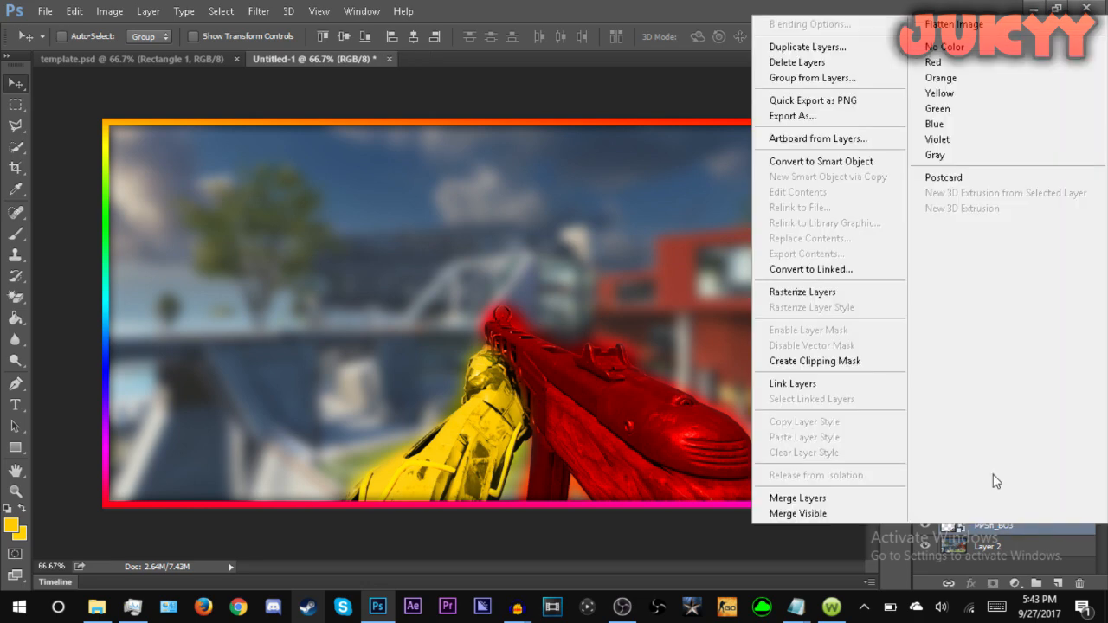
left_click(850, 497)
left_click_drag(576, 388, 463, 266)
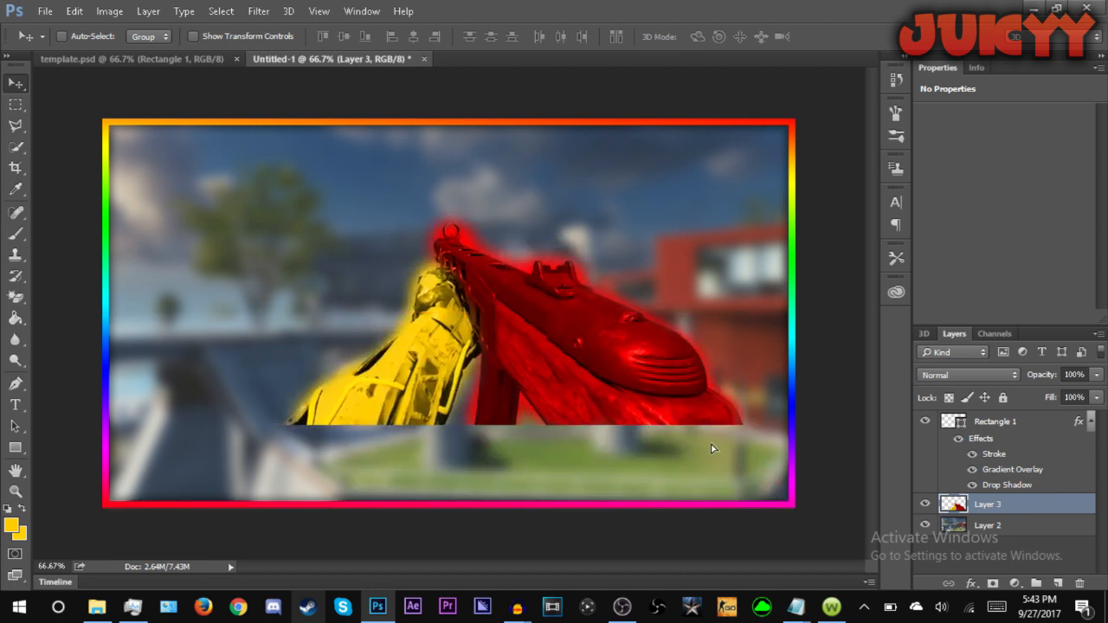
key("ctrl")
key("ctrl+z")
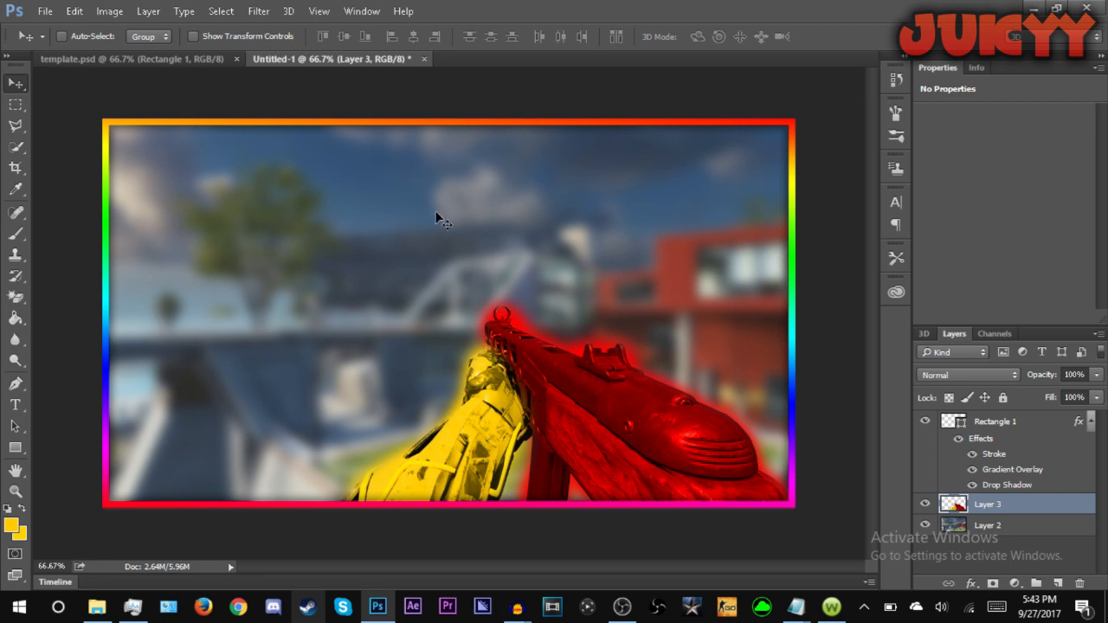
- Duplicate the red arrow layer, Layer 4 copy, from template.psd into the Untitled-1 document
key("ctrl+Tab")
scroll(1019, 537, "down", 4)
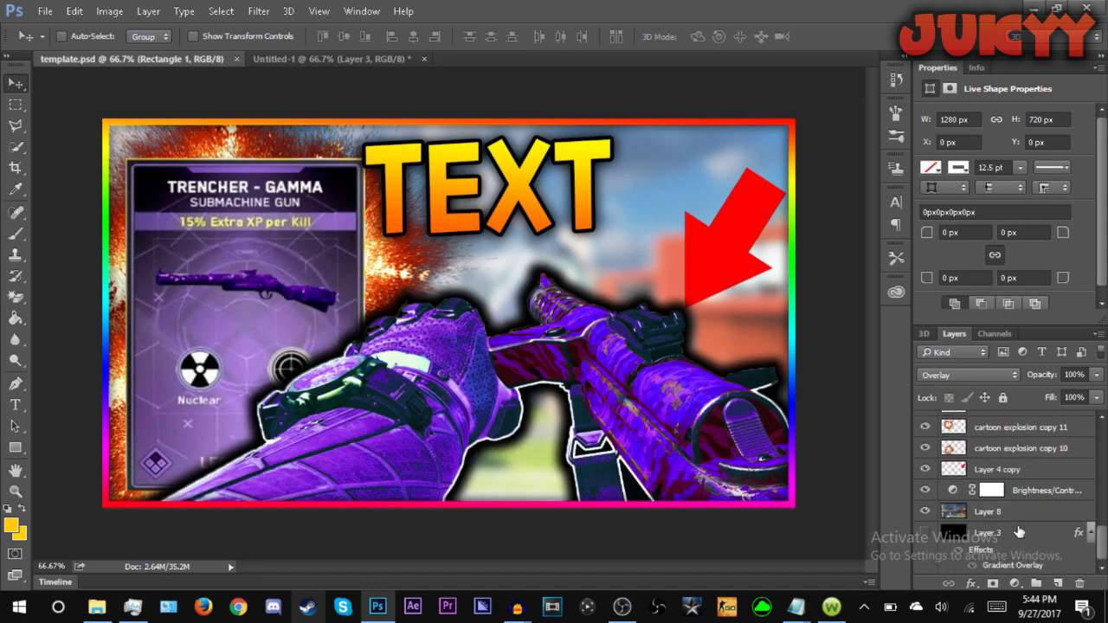
right_click(1034, 469)
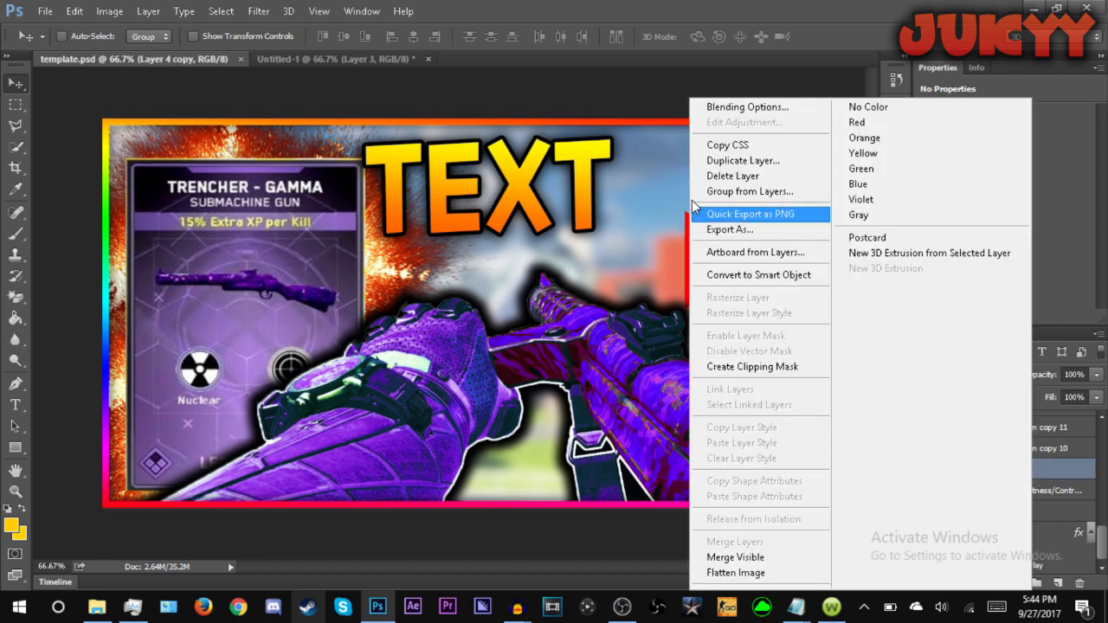
left_click(740, 161)
left_click(525, 245)
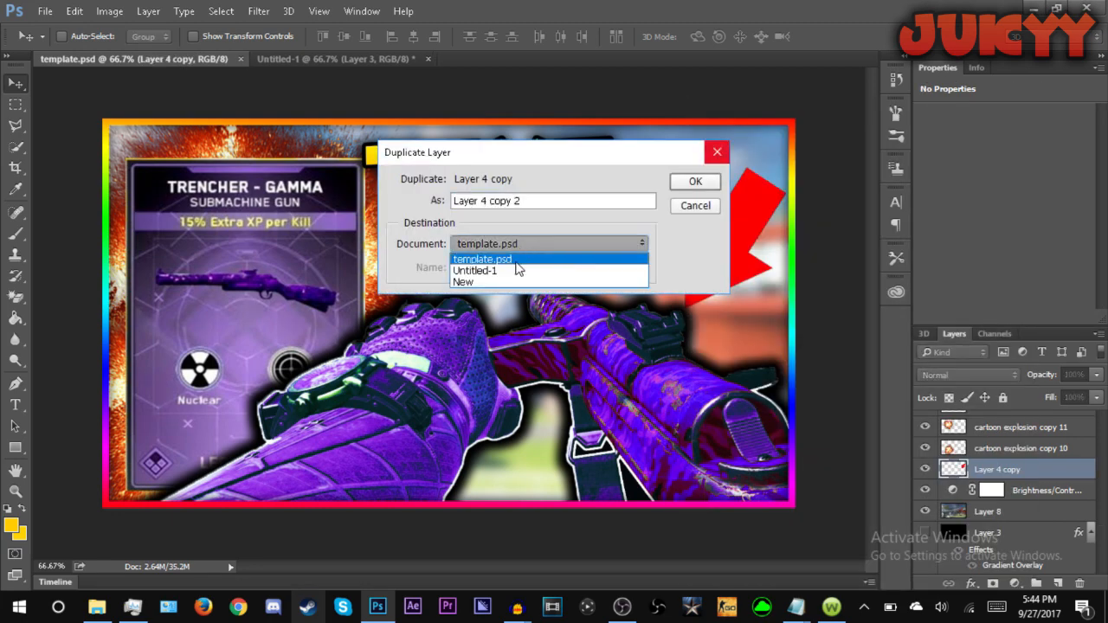
left_click(518, 271)
left_click(684, 183)
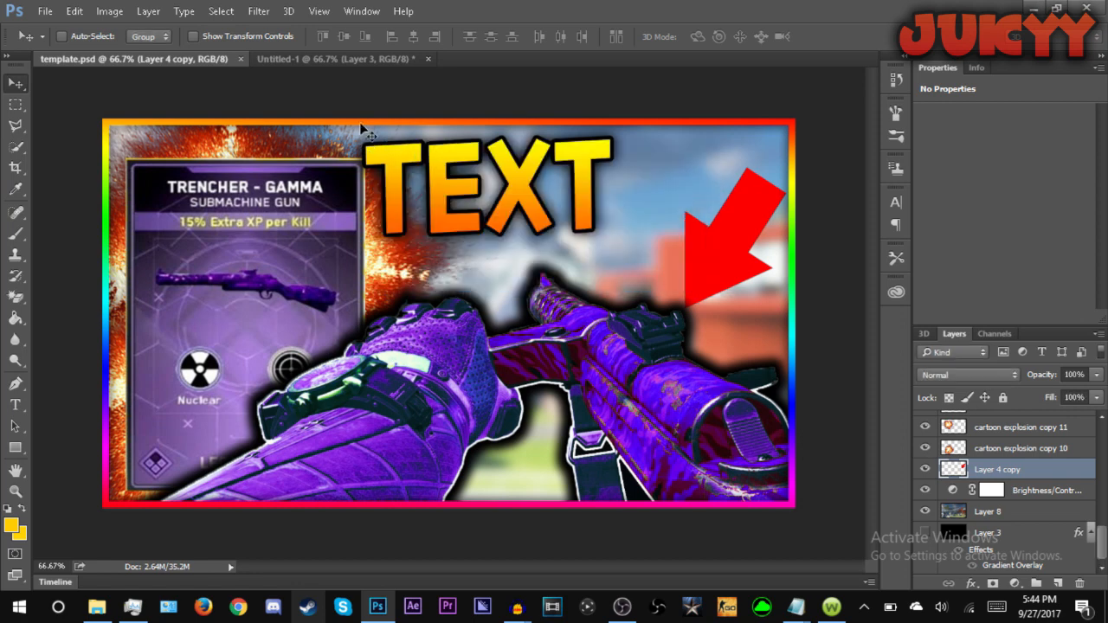
- Enlarge the red arrow proportionally in Untitled-1 and reposition it so its tip points at the gun's rear sight
left_click(431, 60)
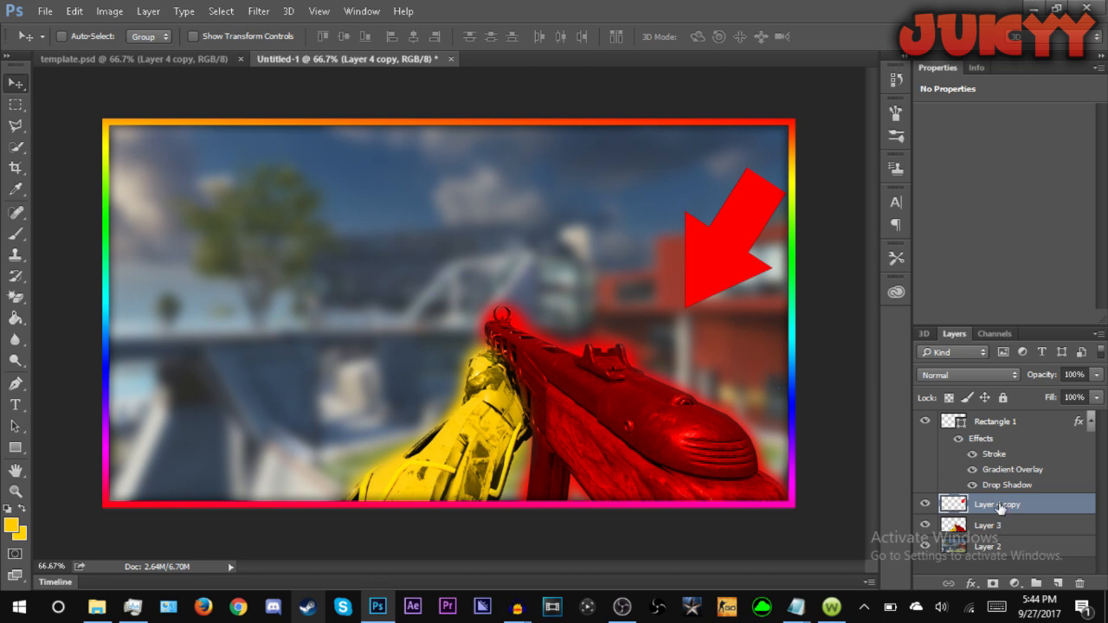
key("ctrl+t")
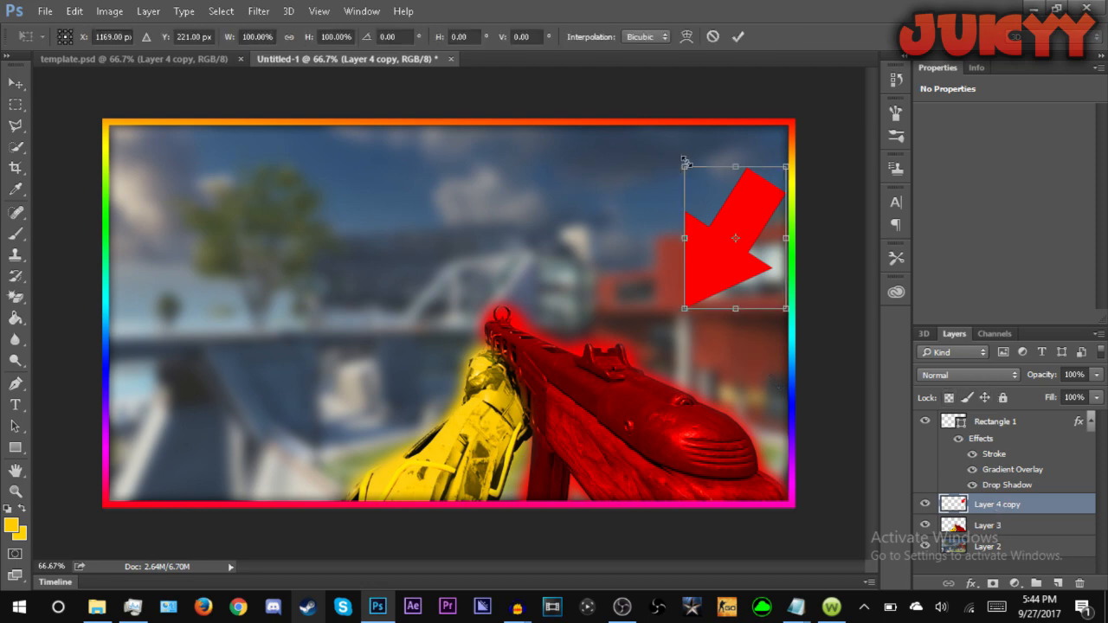
left_click_drag(685, 164, 630, 135)
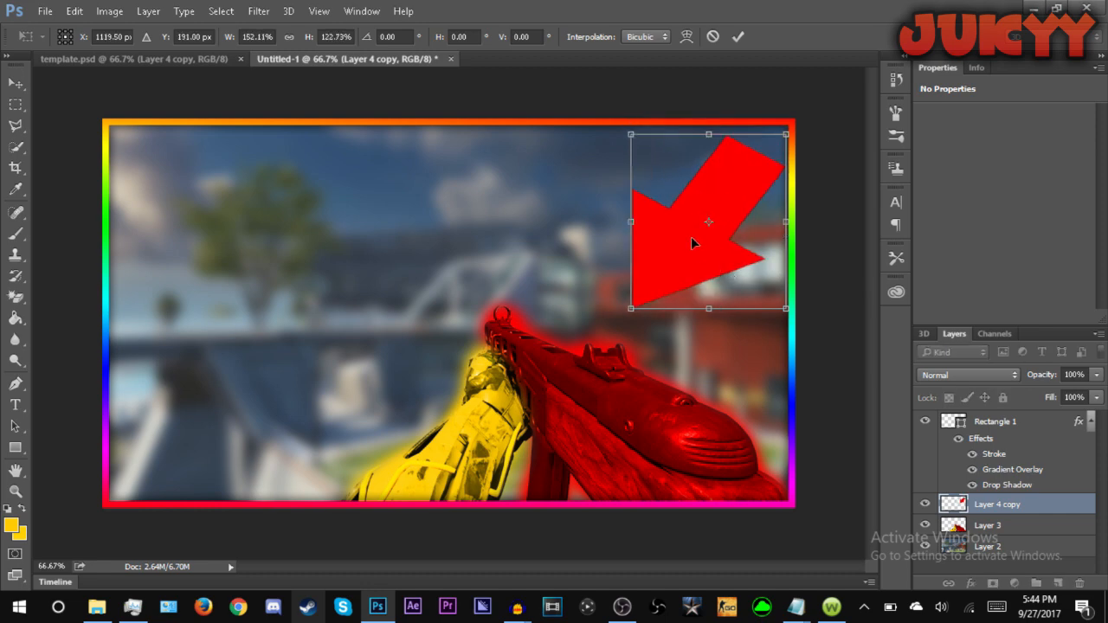
key("ctrl+z")
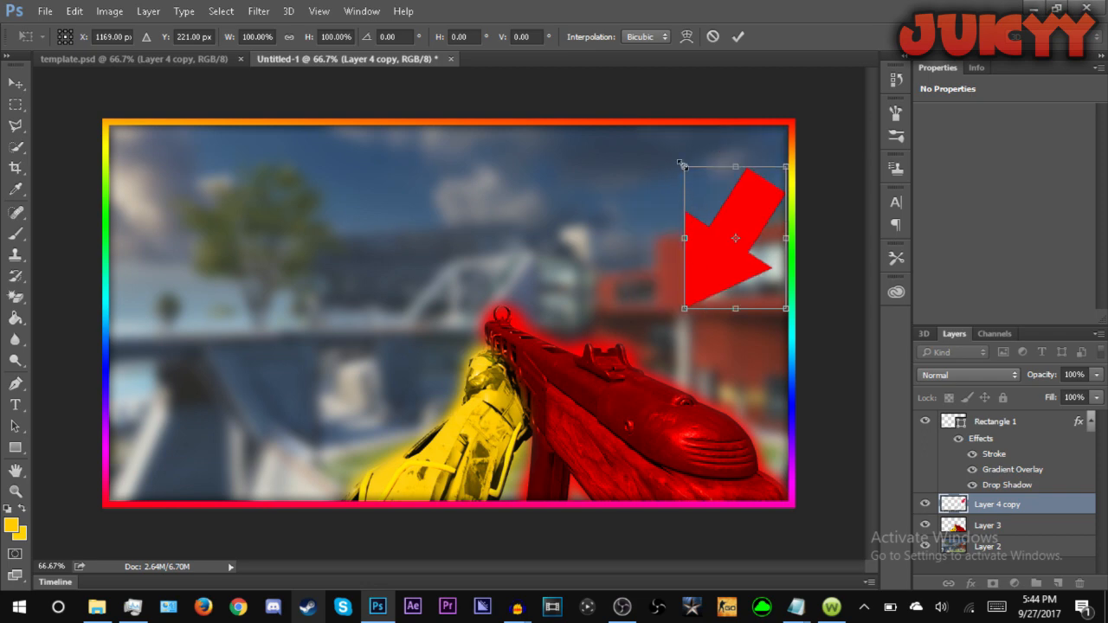
left_click_drag(657, 145, 628, 106)
key("Return")
left_click_drag(684, 217, 671, 249)
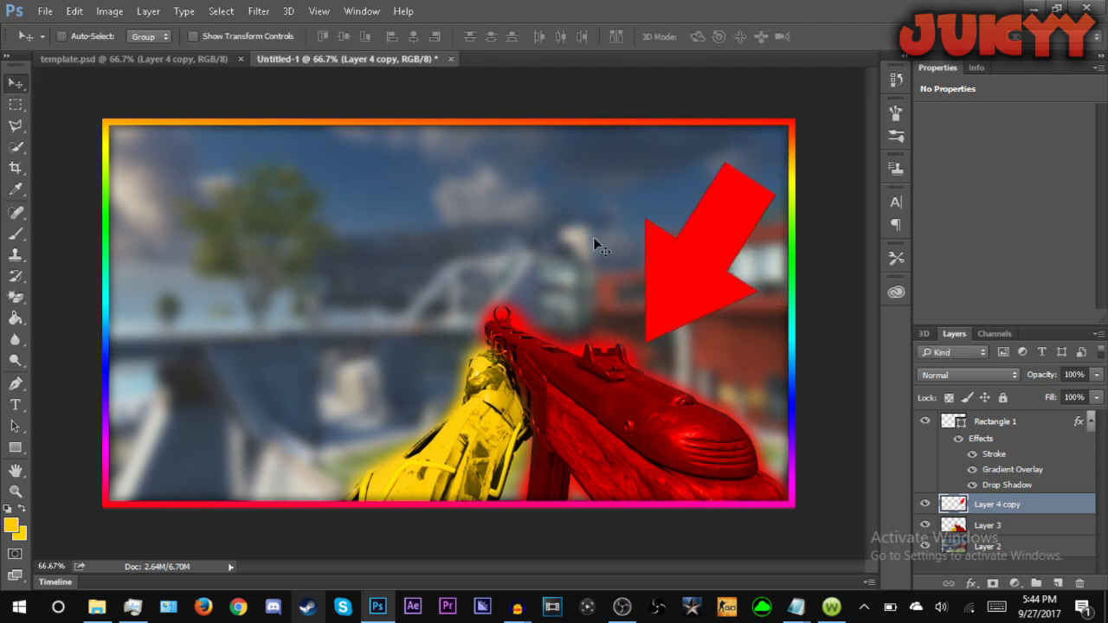
- Duplicate the TEXT layer from template.psd into the Untitled-1 document and return to that document
left_click(15, 405)
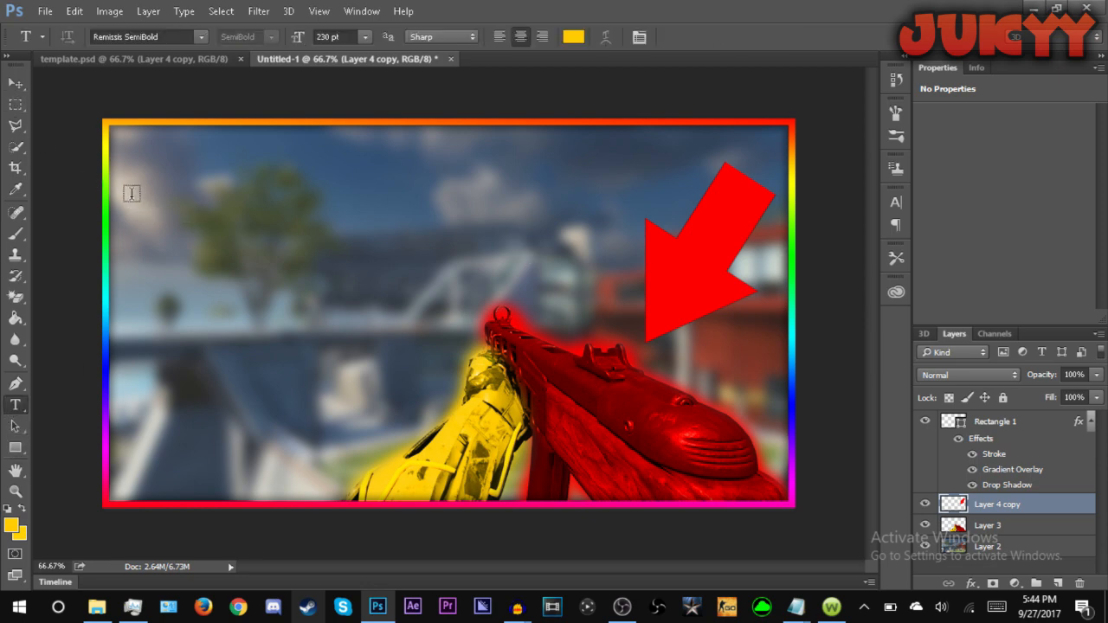
left_click(144, 61)
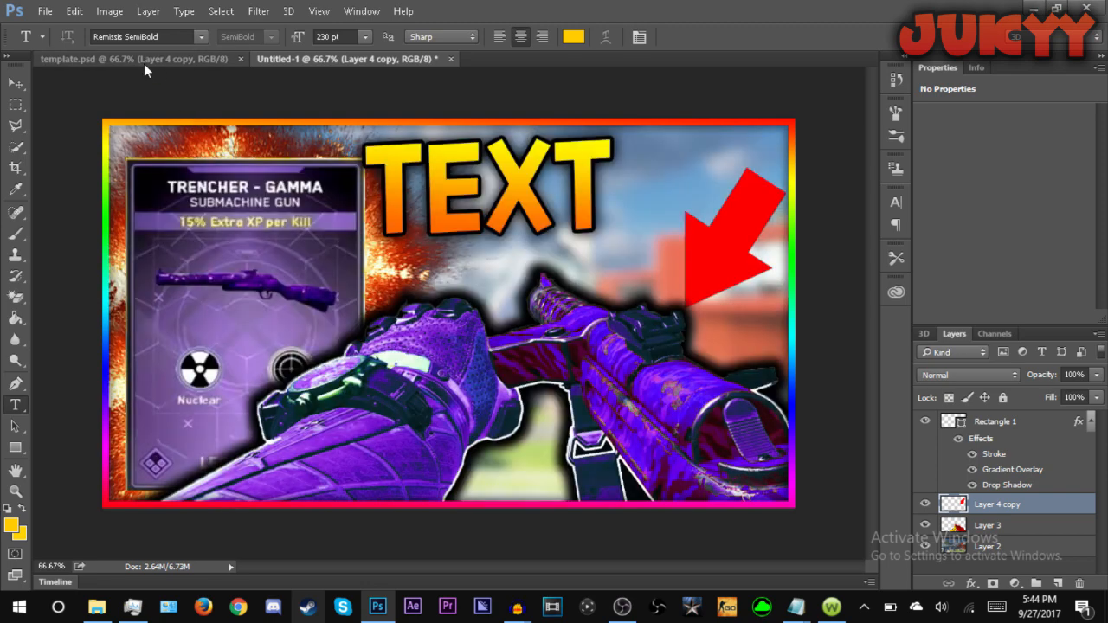
left_click(444, 152)
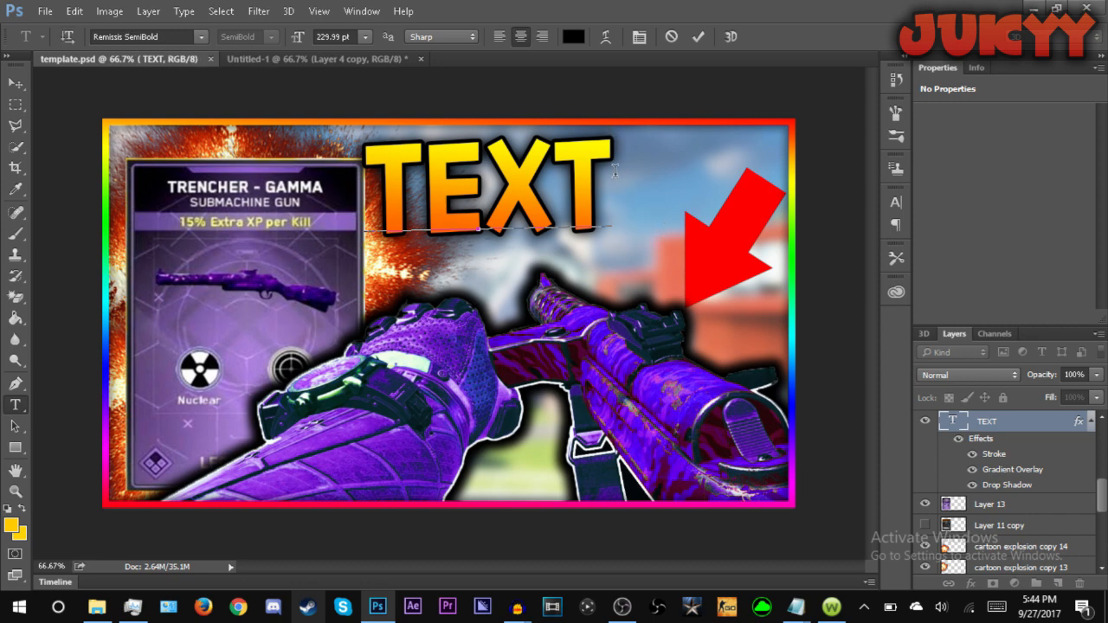
key("ctrl+a")
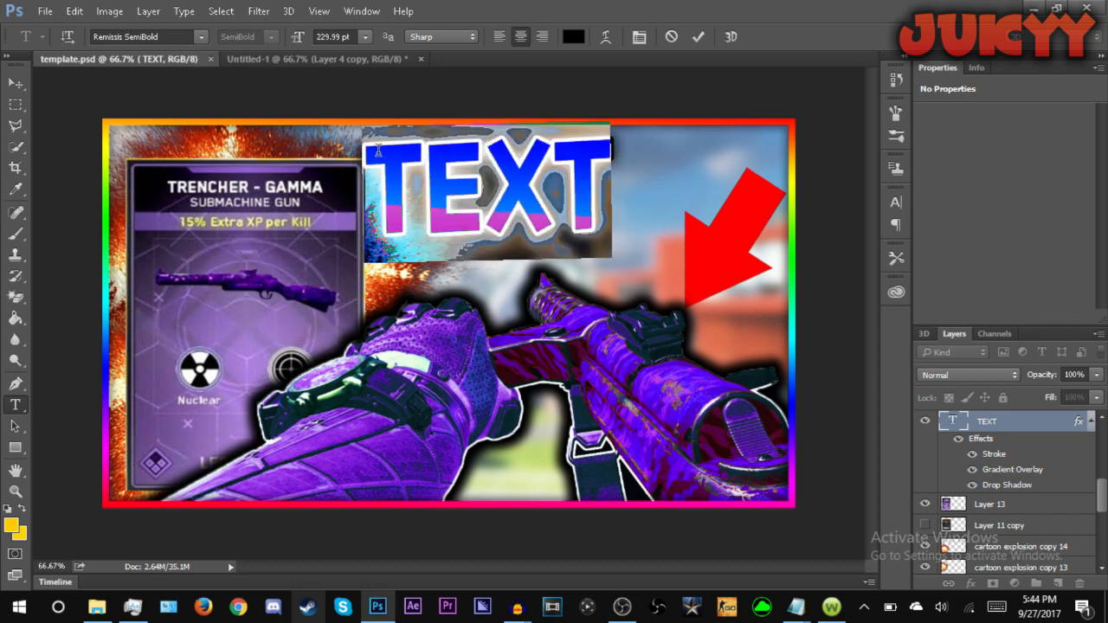
right_click(1035, 417)
left_click(761, 173)
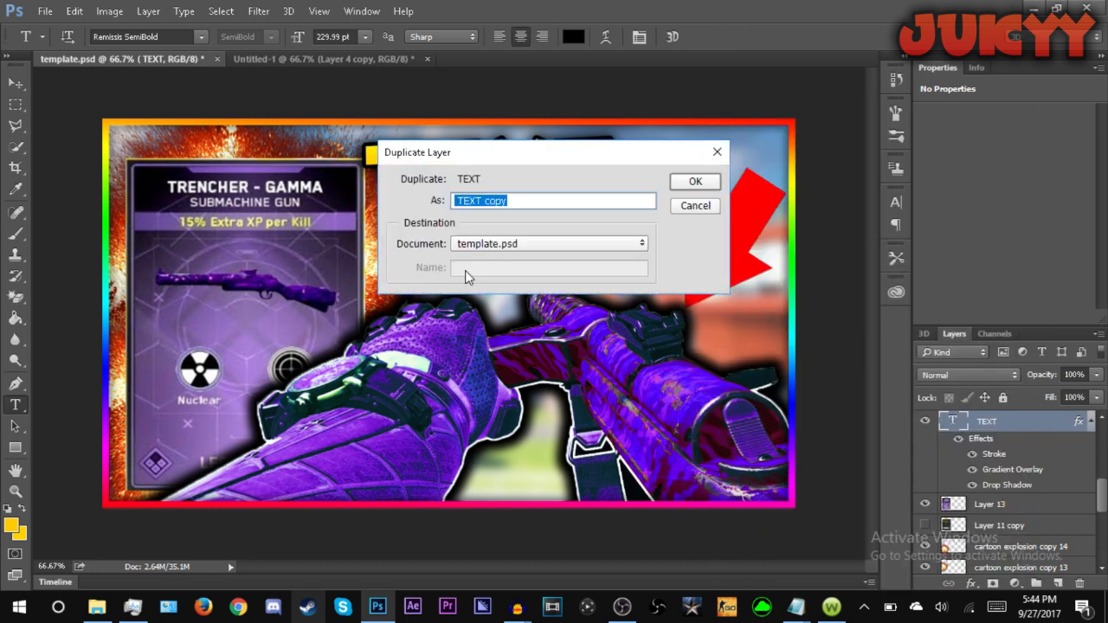
left_click(640, 243)
left_click(606, 267)
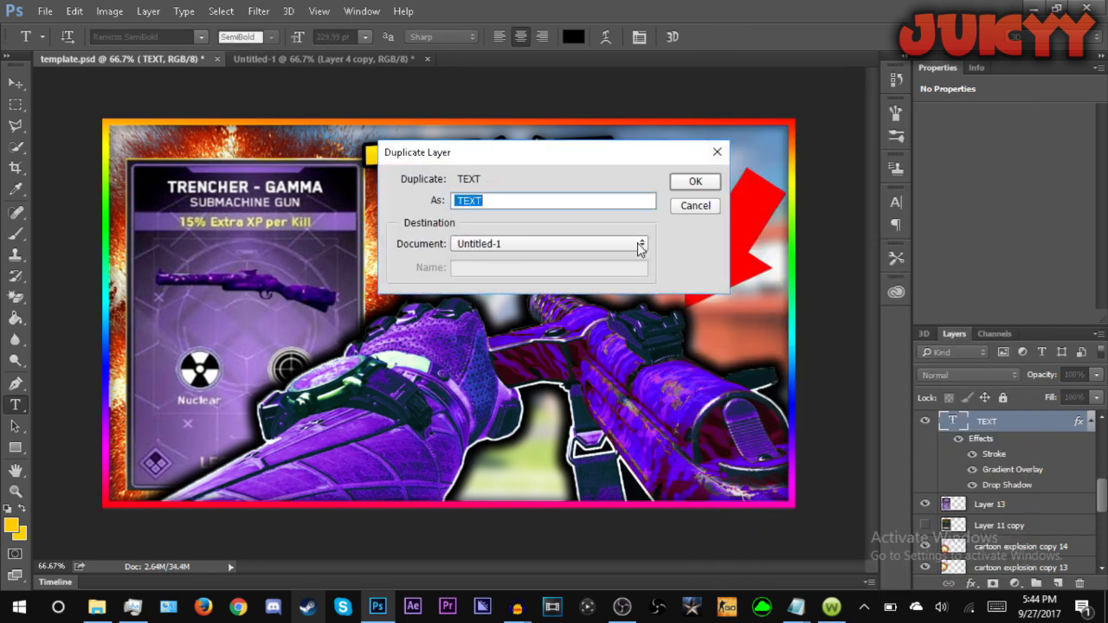
left_click(686, 189)
left_click(323, 58)
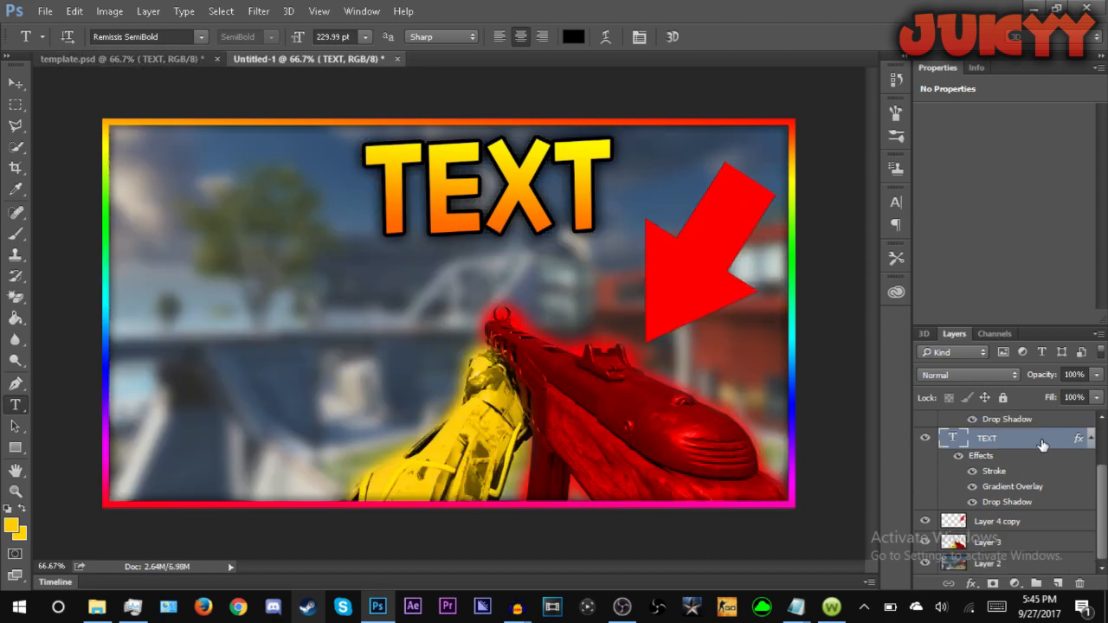
- Open the TEXT layer's style settings and set its black outside stroke to 7 px
double_click(1042, 444)
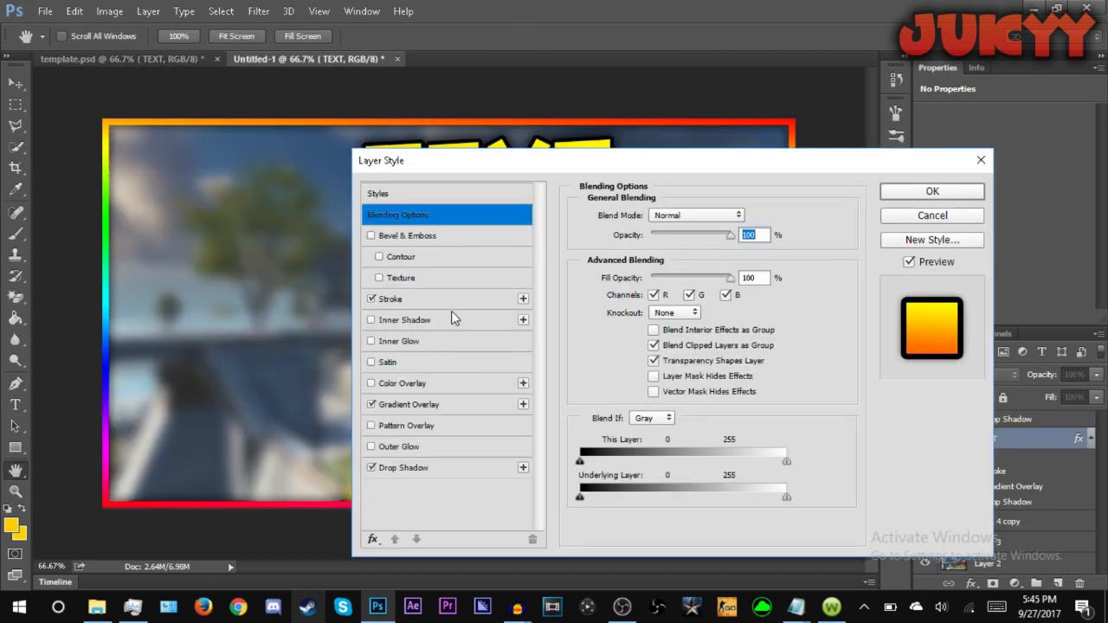
left_click(446, 299)
double_click(734, 216)
type("7")
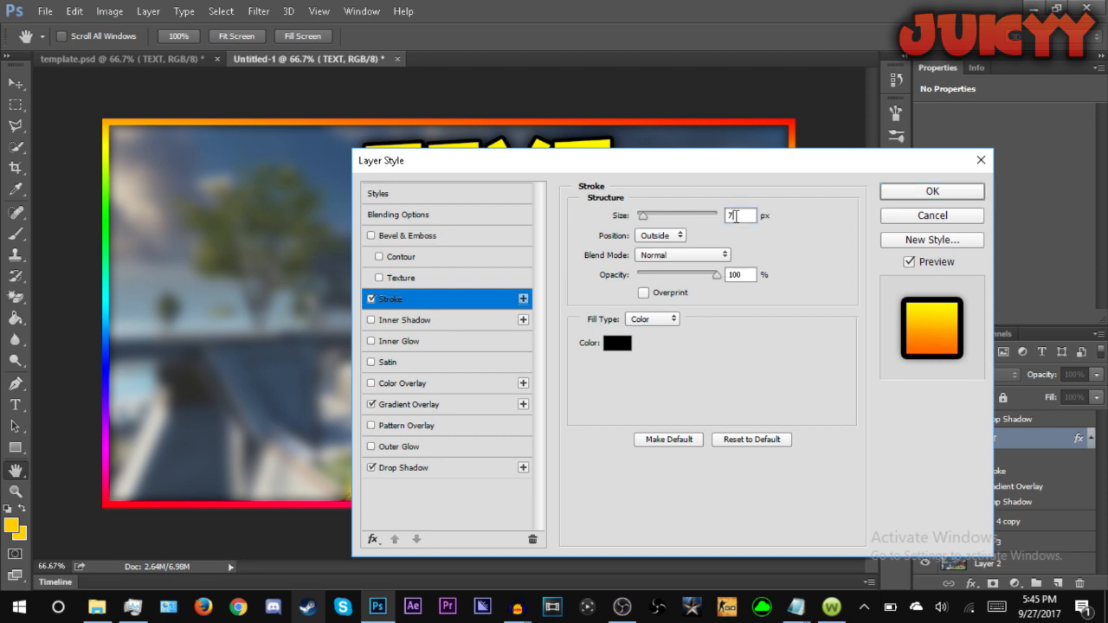
- Examine the colours of both stops in the text's gradient overlay, then leave the gradient editor without changes
left_click(452, 404)
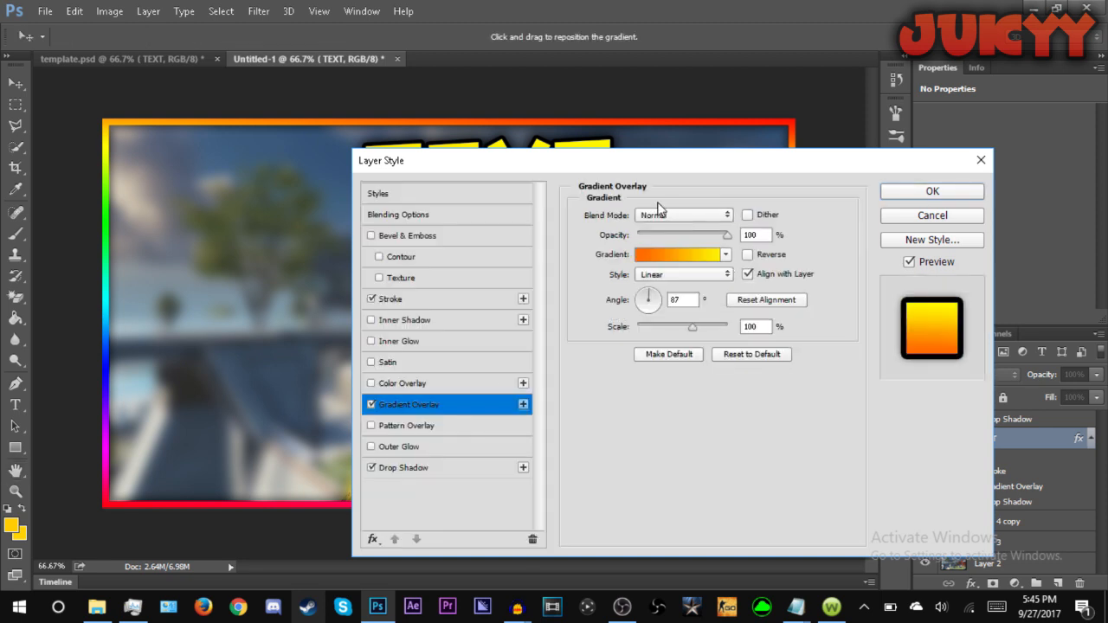
left_click_drag(603, 168, 496, 299)
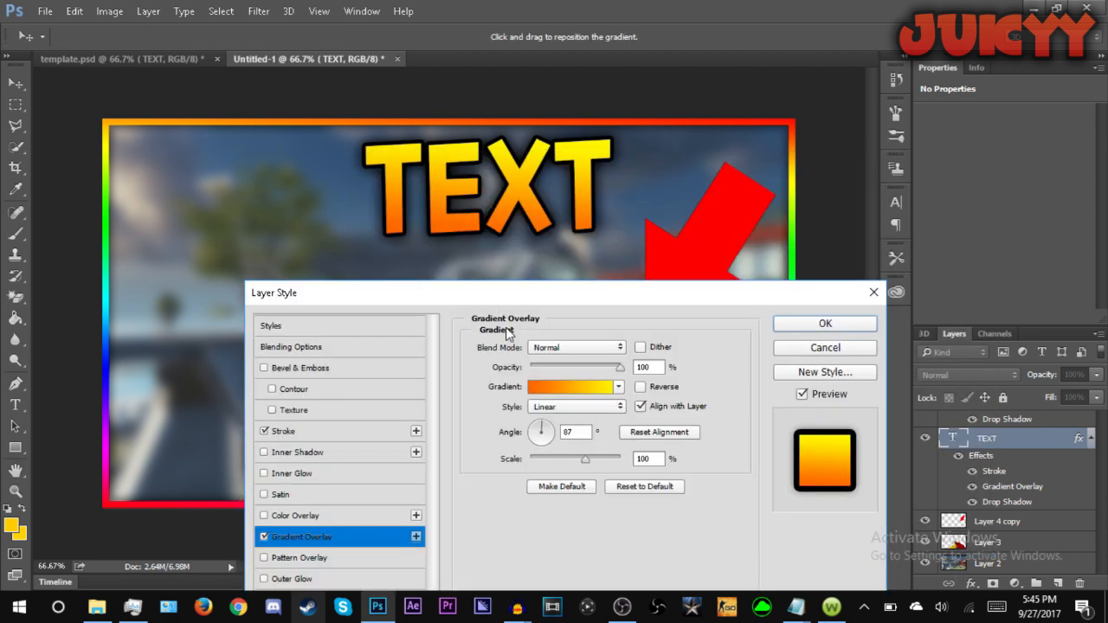
left_click(575, 390)
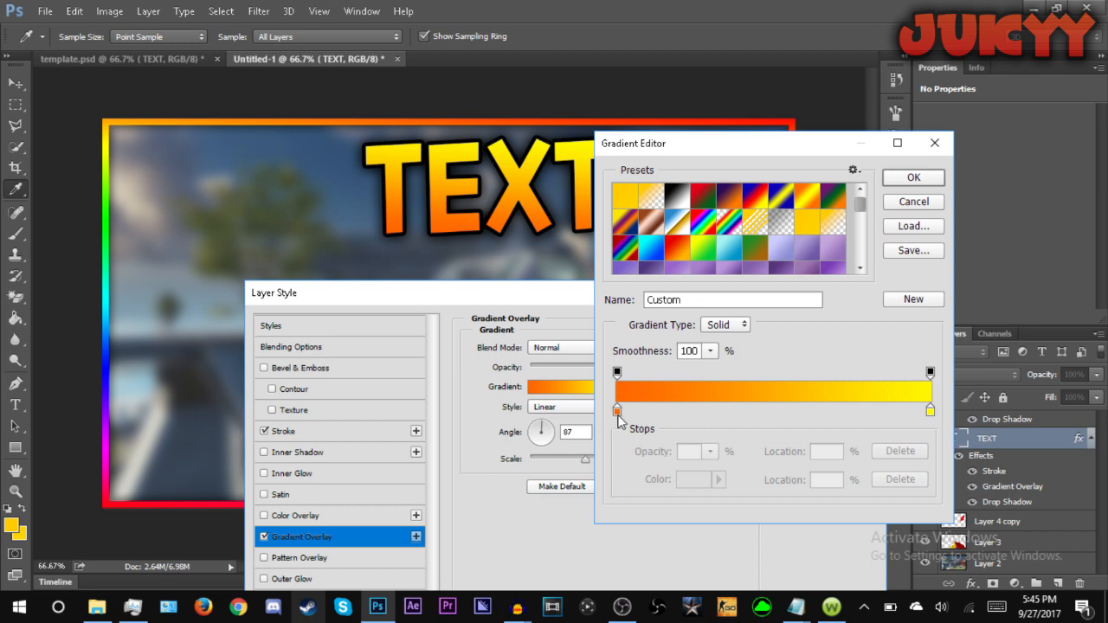
double_click(616, 410)
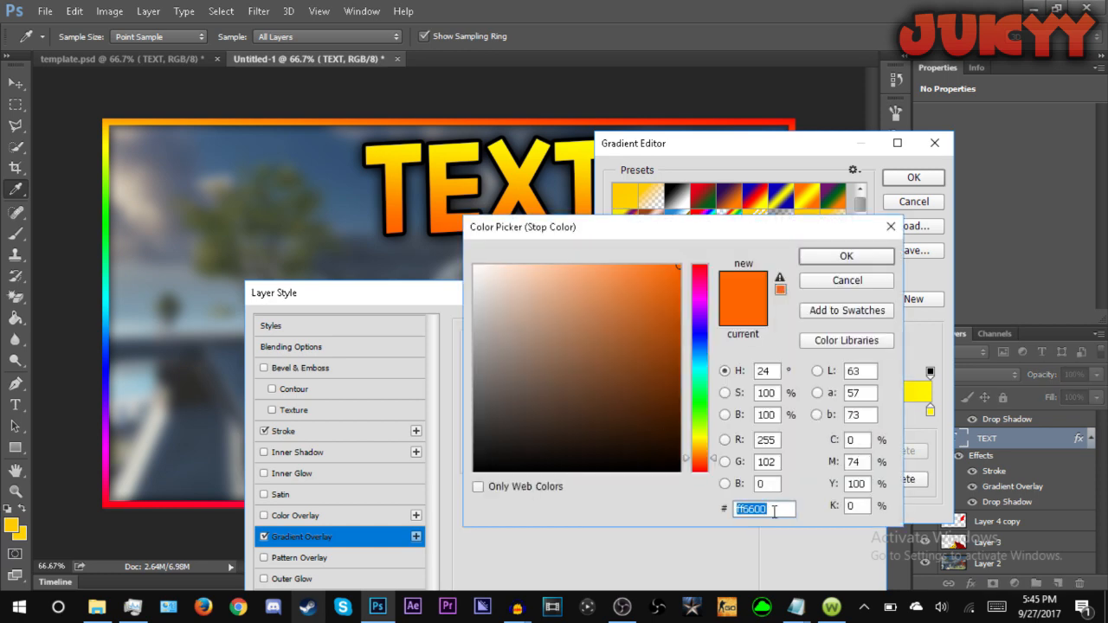
left_click(758, 511)
left_click(846, 256)
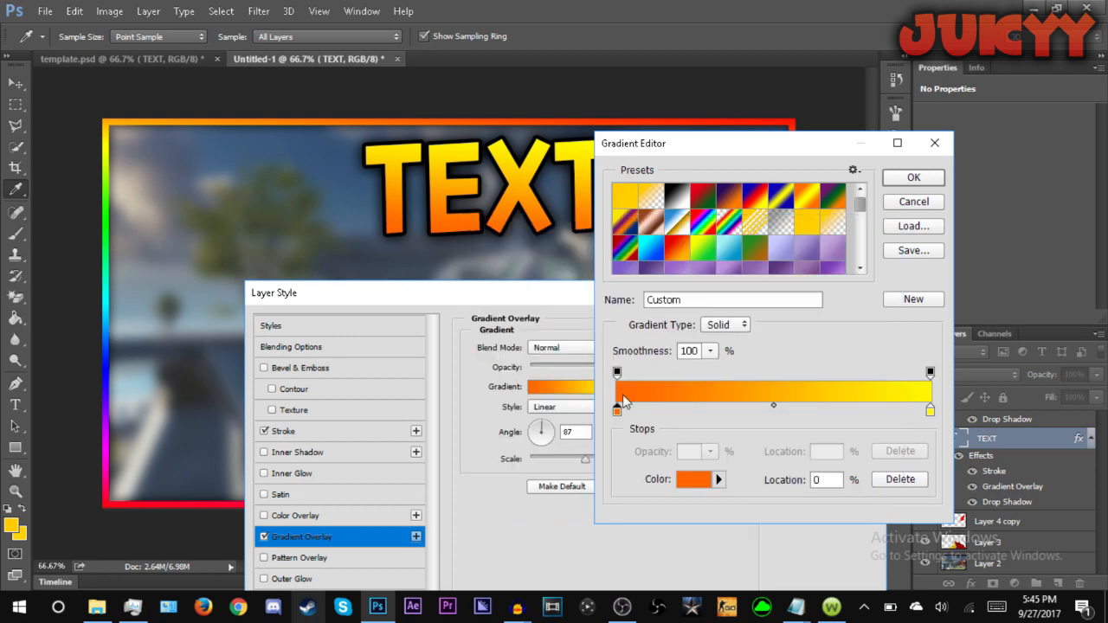
left_click(930, 411)
double_click(930, 412)
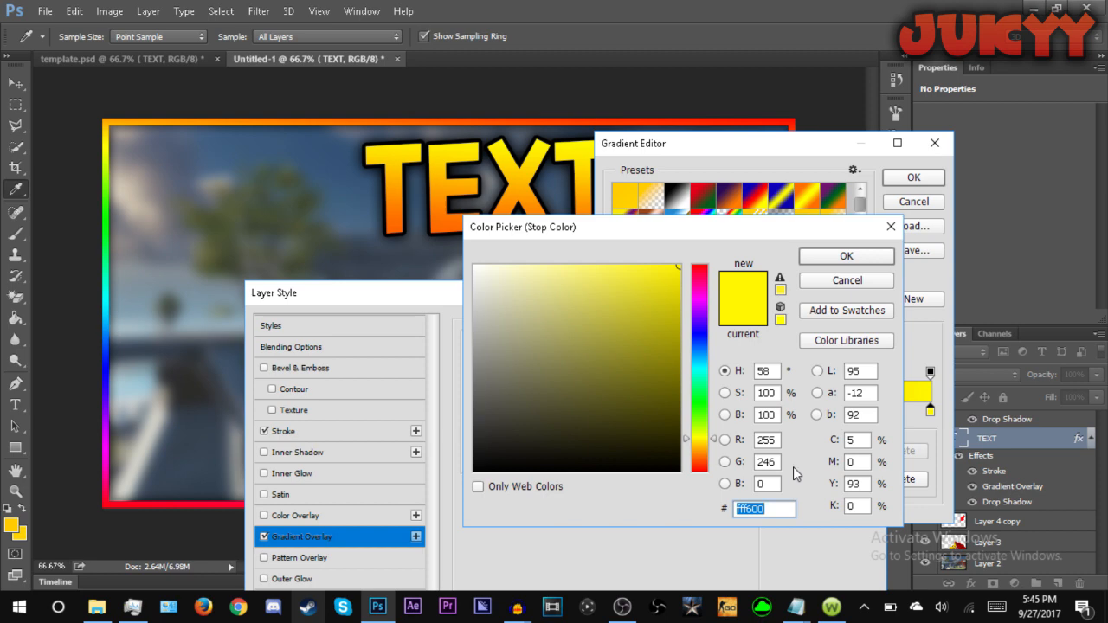
left_click(844, 282)
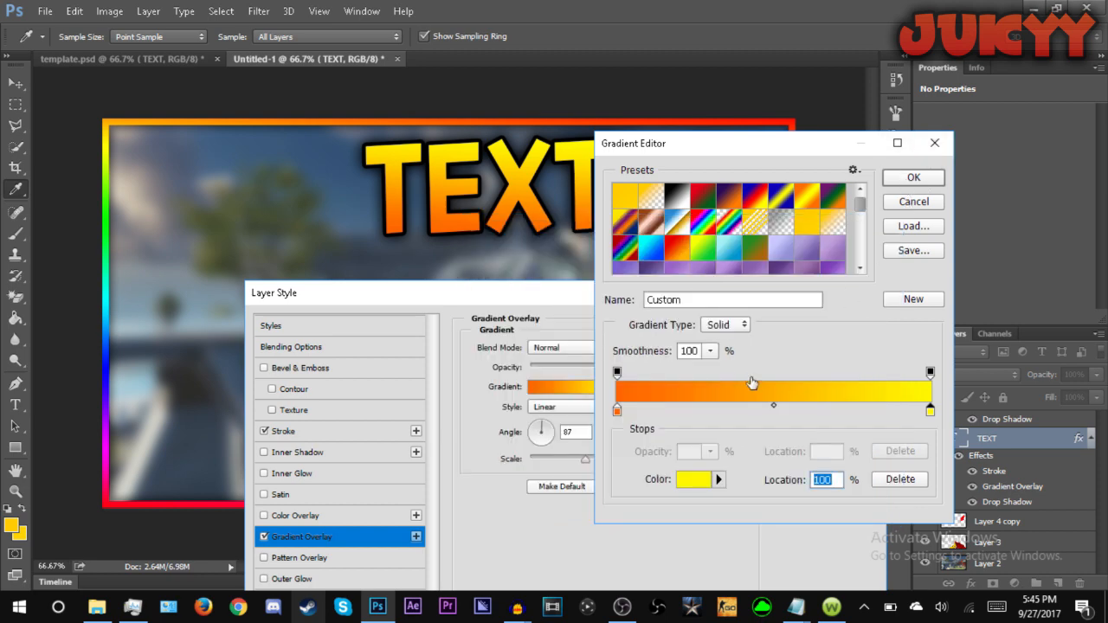
left_click(730, 298)
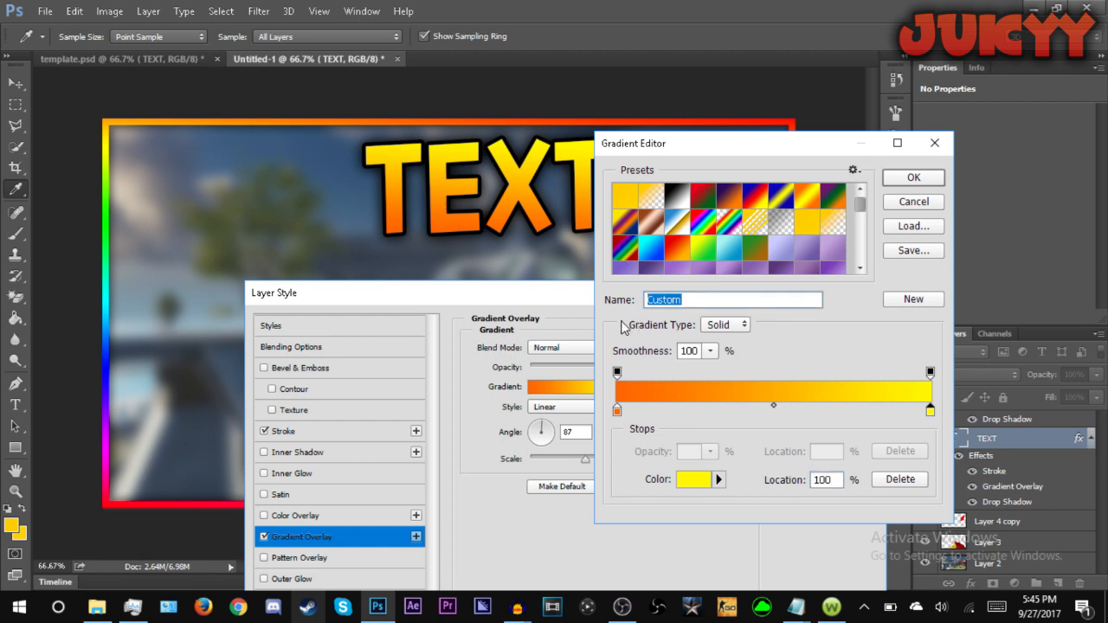
left_click(896, 203)
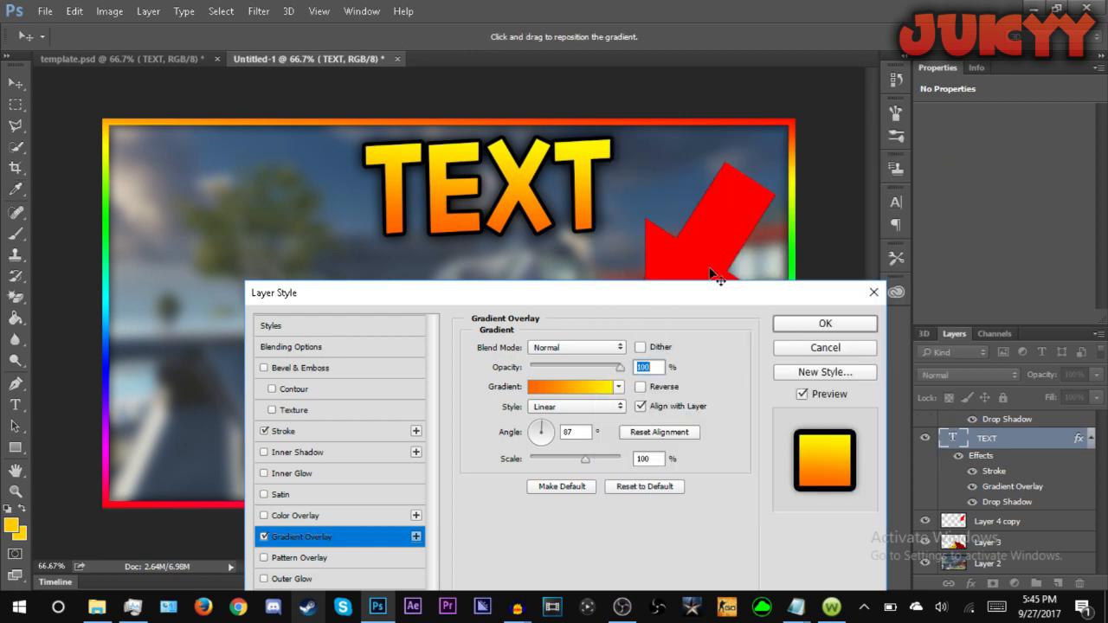
- Review the text's drop shadow opacity, spread and size, and accept the layer style
left_click_drag(439, 297, 534, 131)
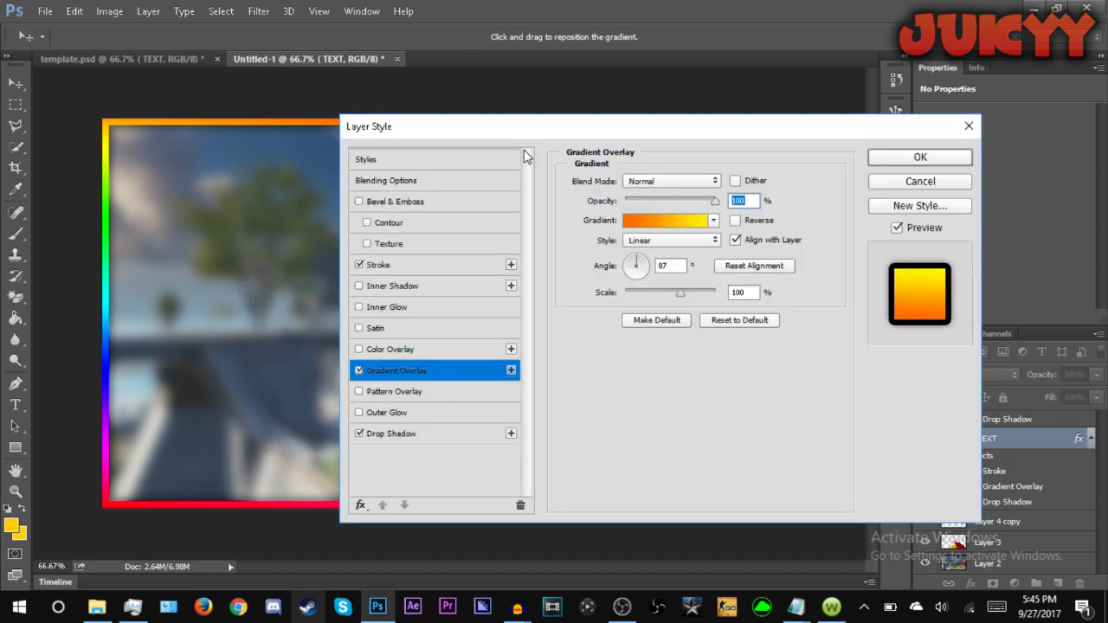
left_click(430, 437)
left_click(734, 200)
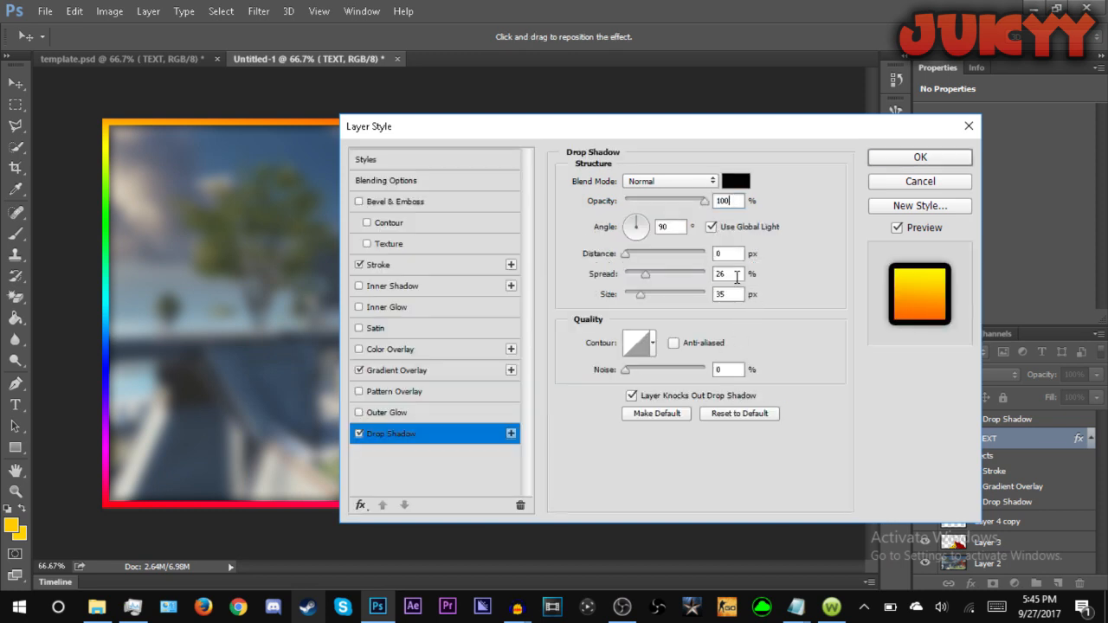
double_click(734, 270)
double_click(725, 295)
key("Return")
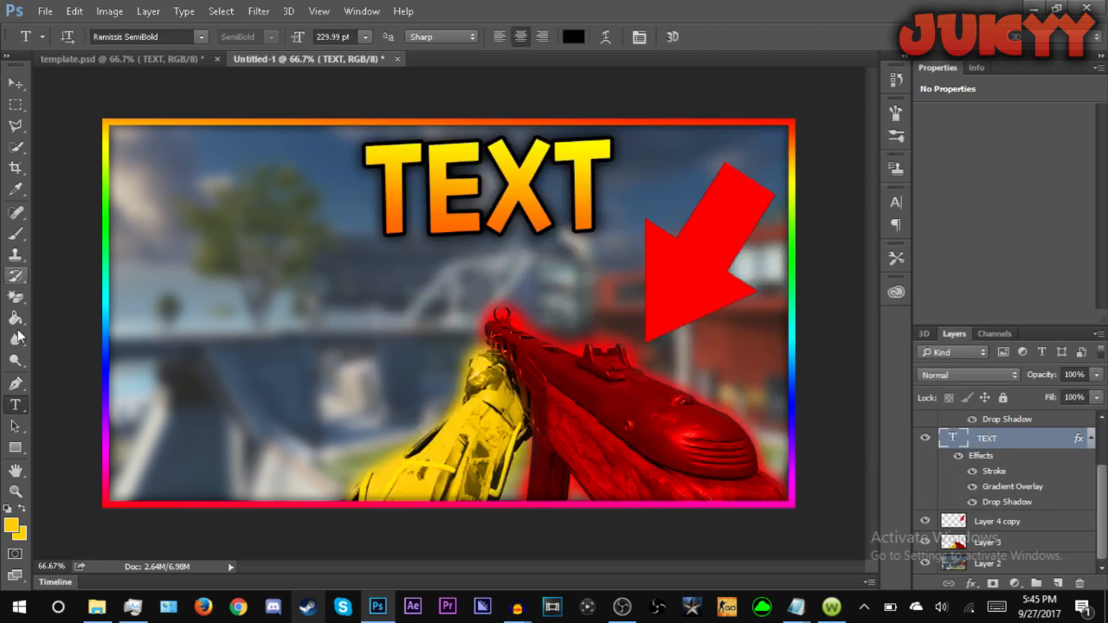
- Compare the layout with template.psd and move the TEXT layer into the upper-left corner of the Untitled-1 thumbnail
left_click(512, 167)
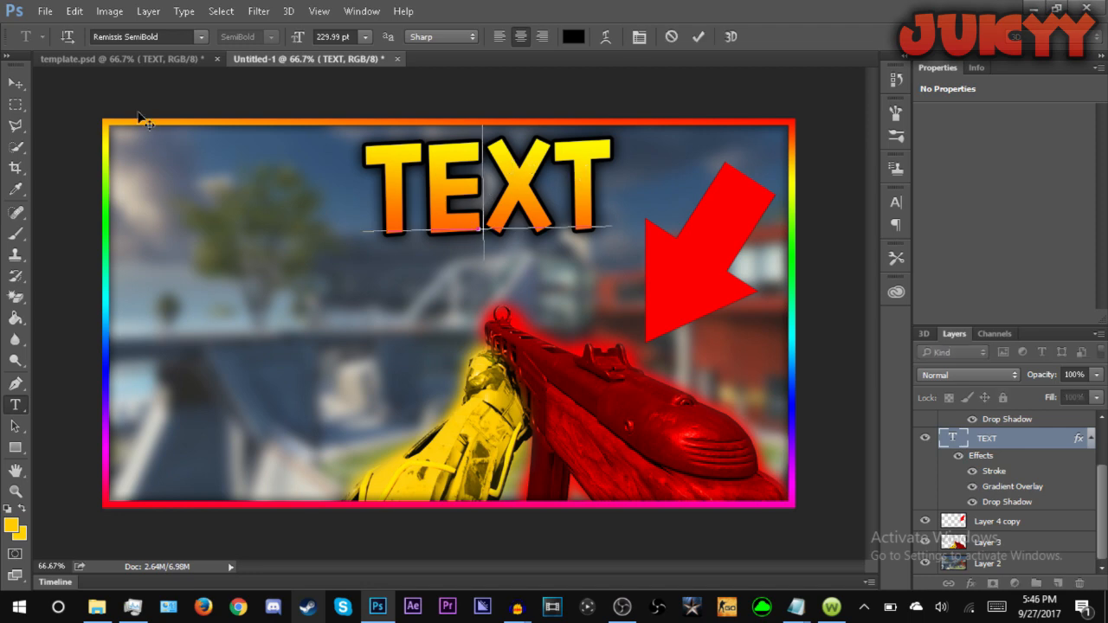
left_click(13, 84)
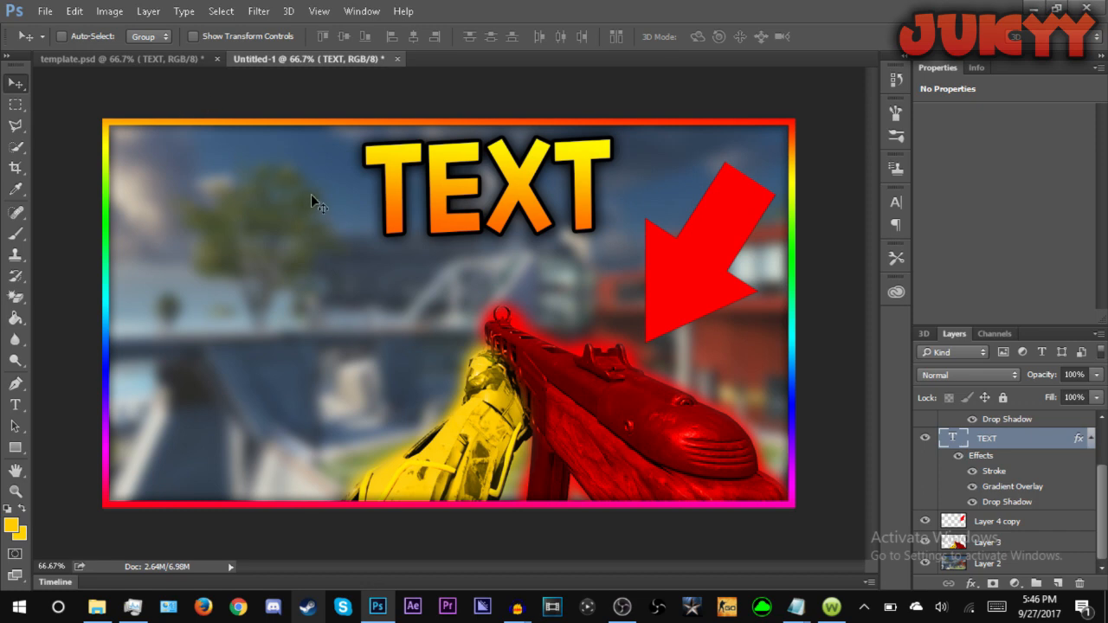
left_click(170, 58)
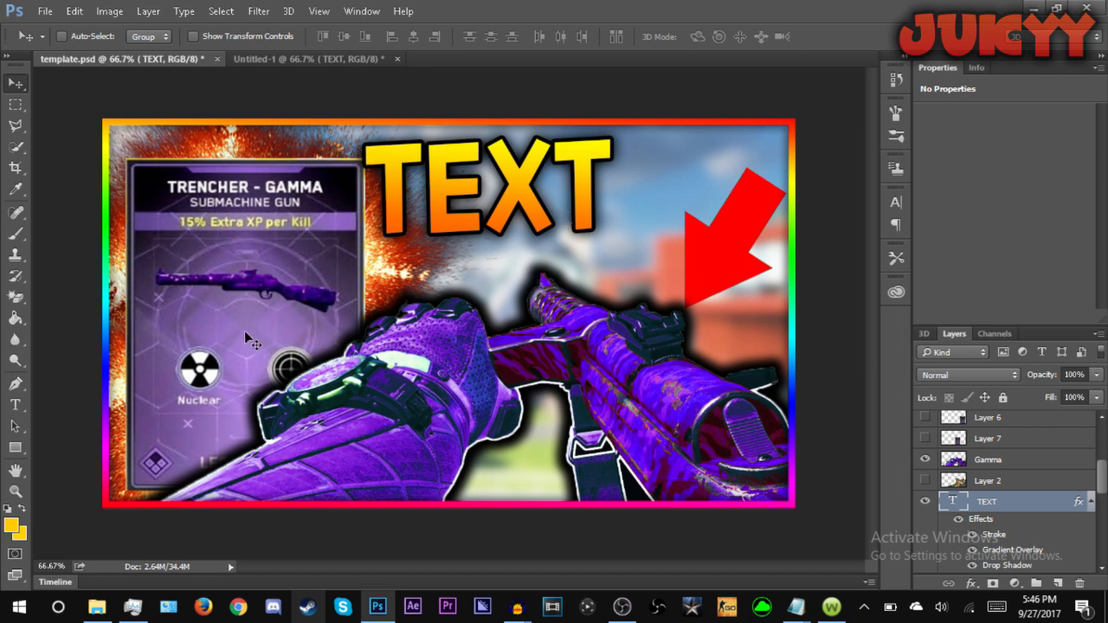
left_click(258, 58)
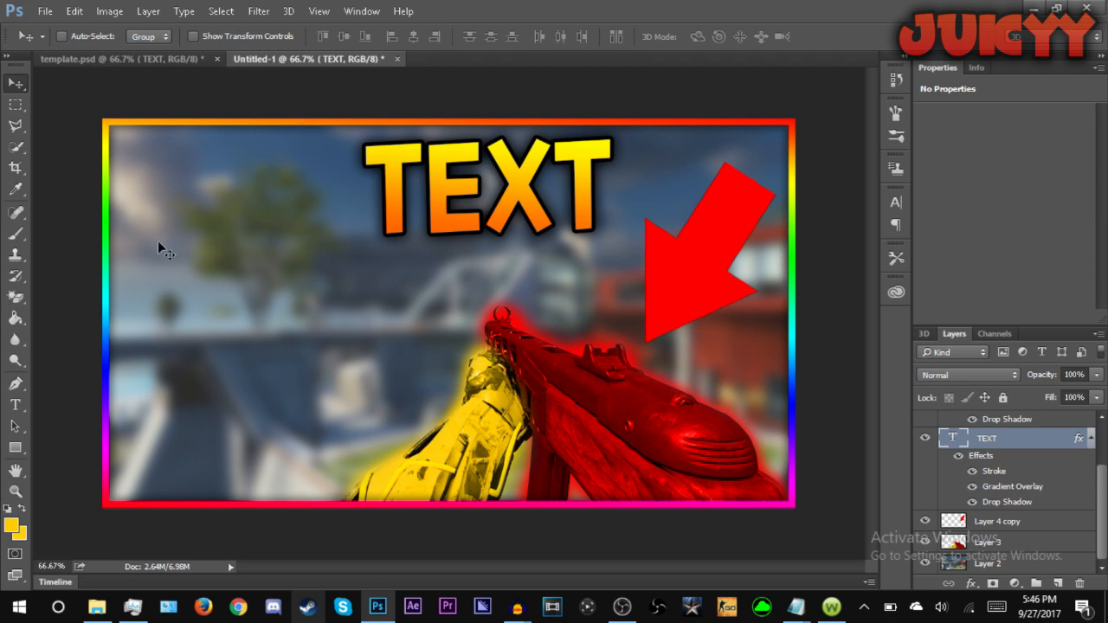
left_click_drag(356, 199, 220, 203)
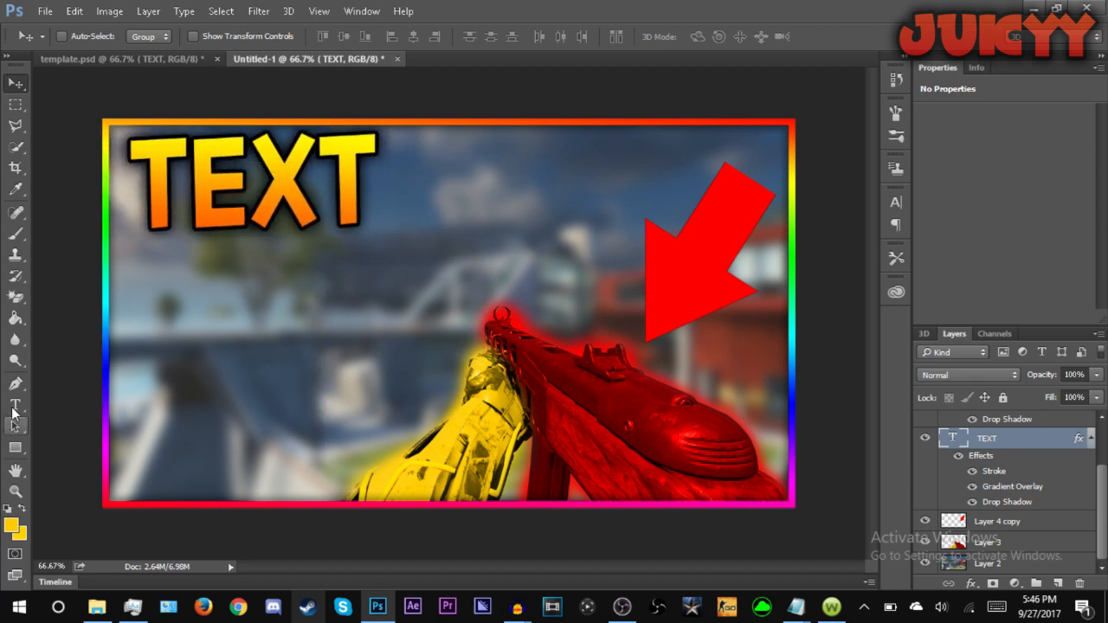
- Switch to File Explorer, view a previously made thumbnail from the recent files as a layout reference, and return to Photoshop
left_click(15, 406)
left_click(94, 609)
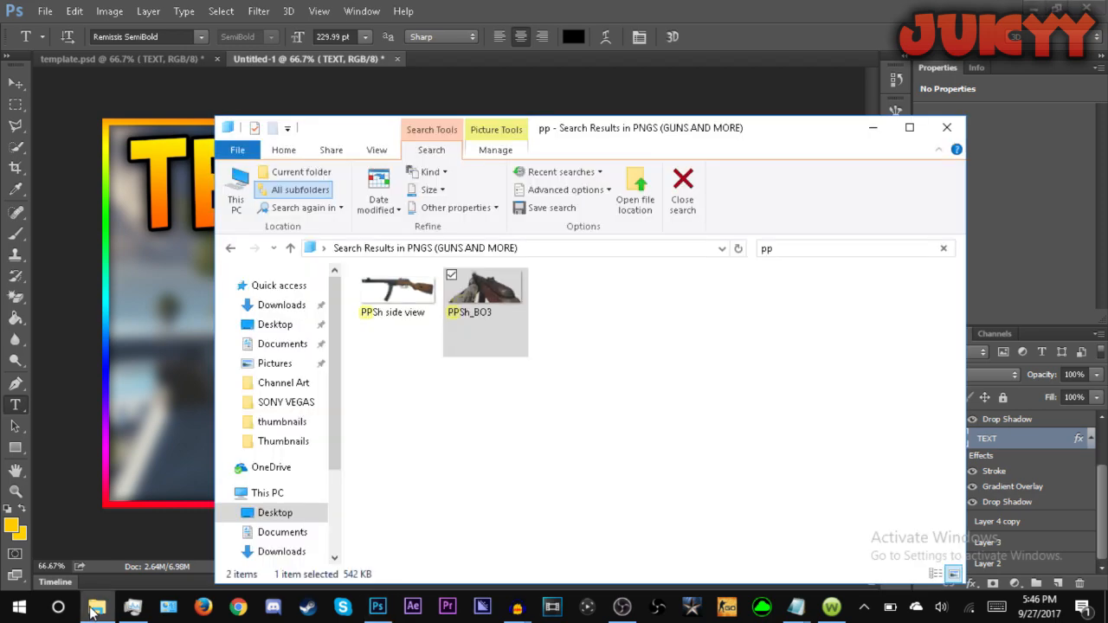
left_click(258, 288)
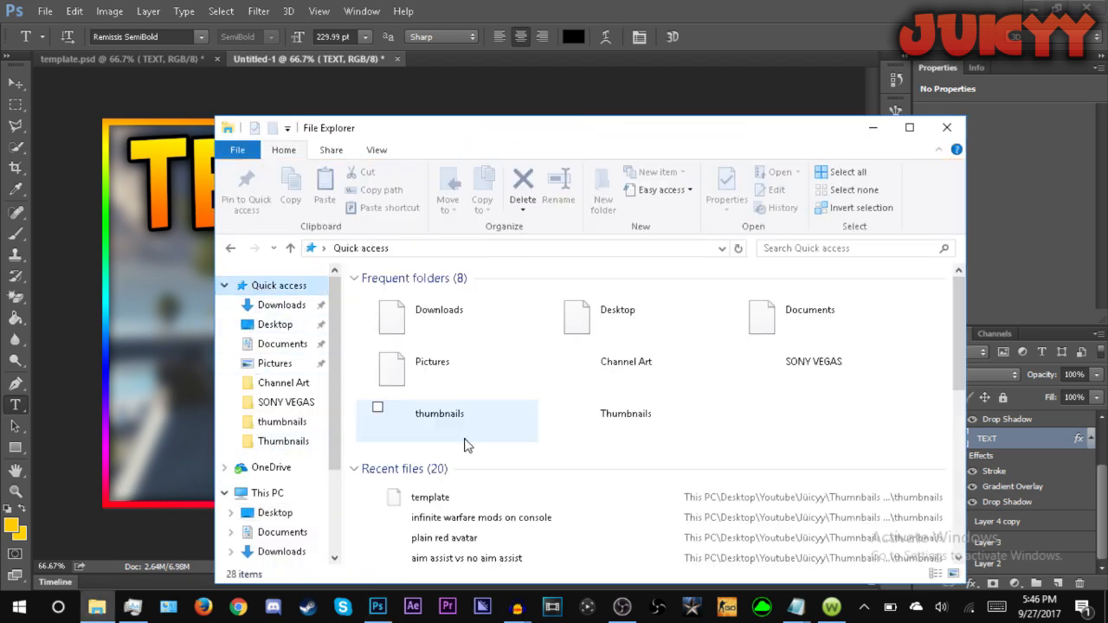
scroll(472, 455, "down", 1)
left_click(482, 536)
double_click(479, 525)
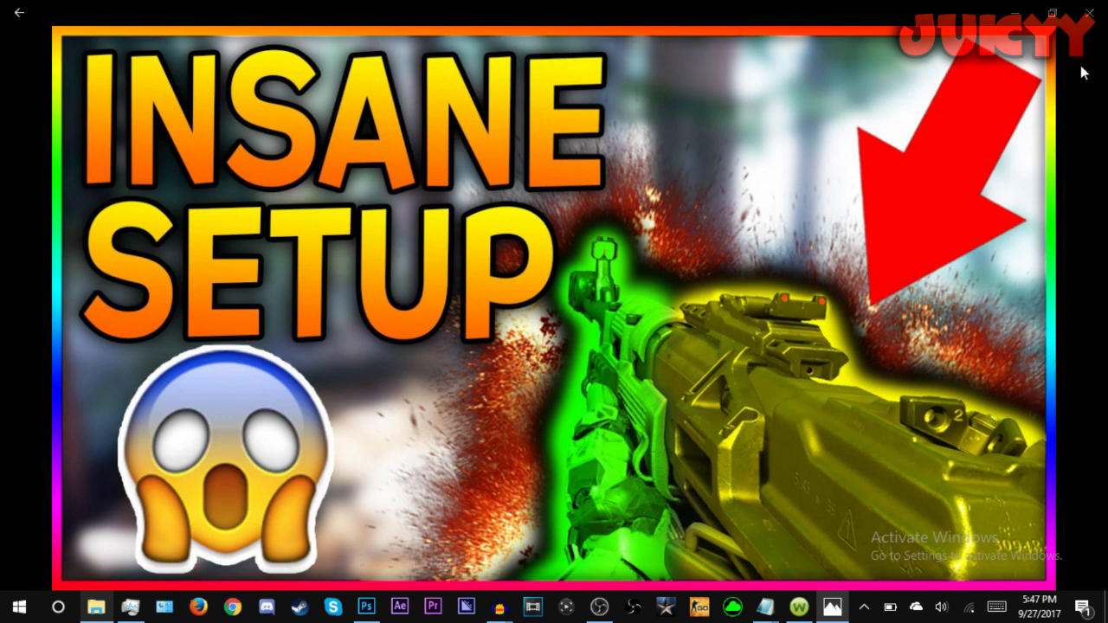
left_click(1089, 14)
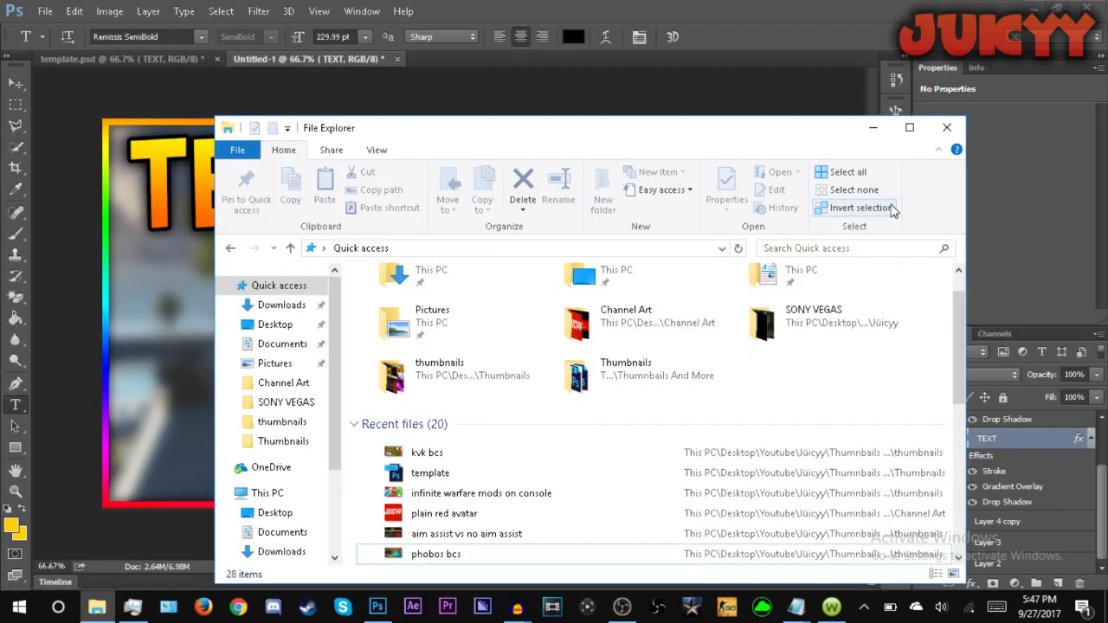
left_click(874, 132)
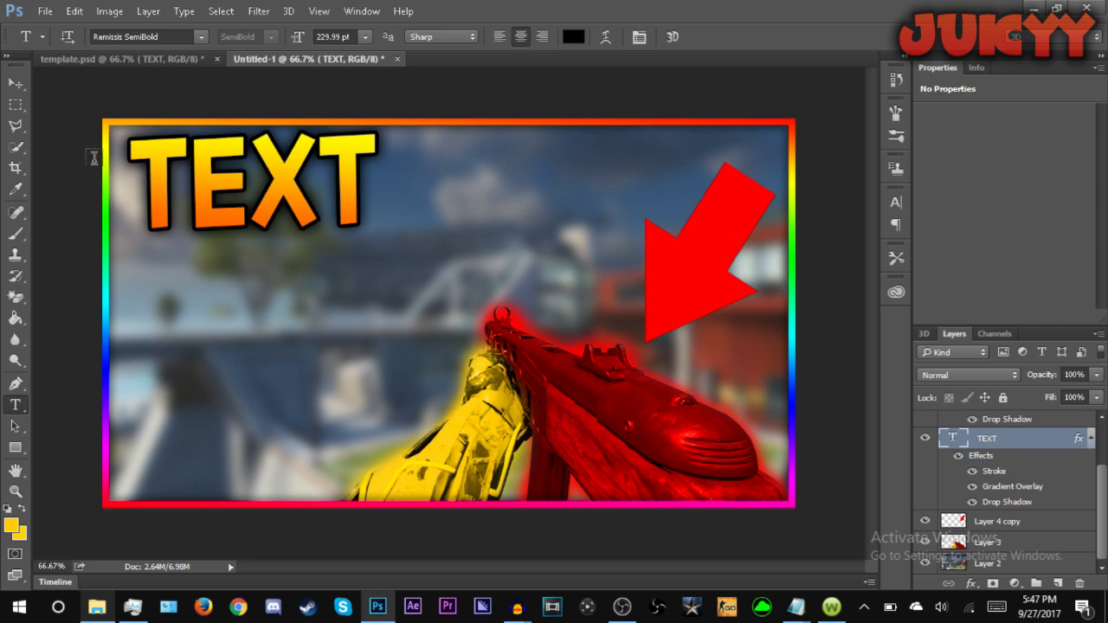
- Activate the Move tool and switch to the template.psd document
left_click(19, 85)
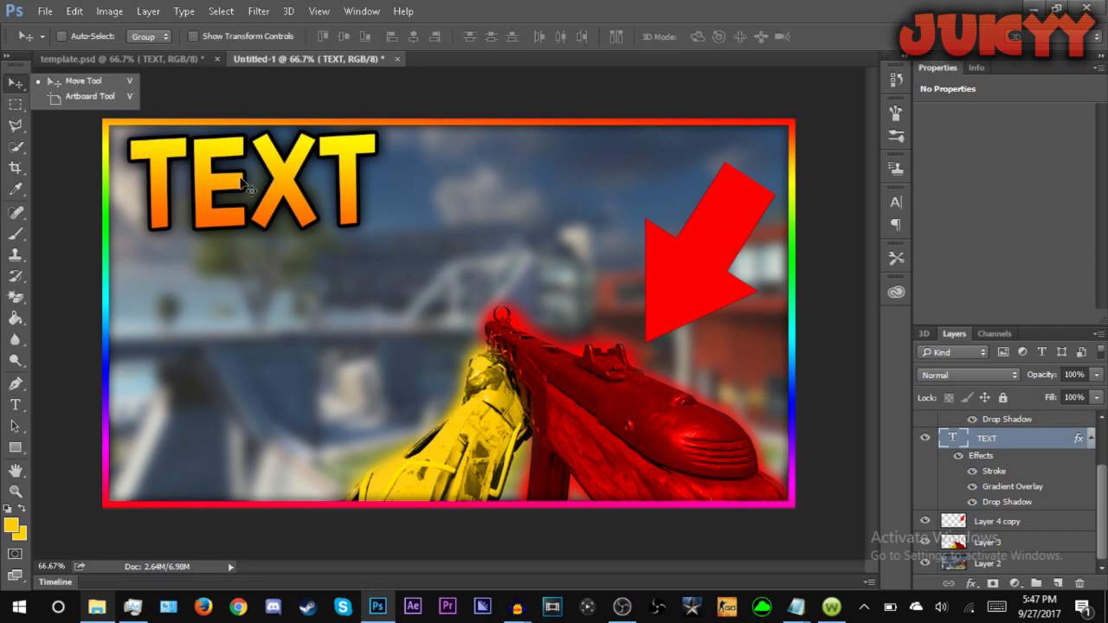
left_click(91, 61)
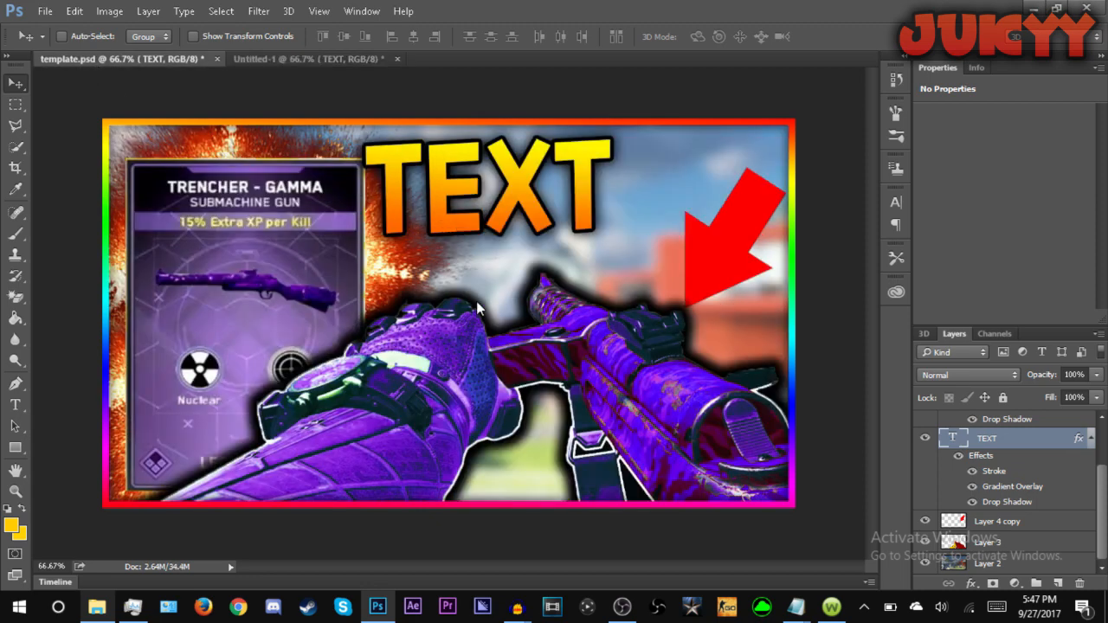